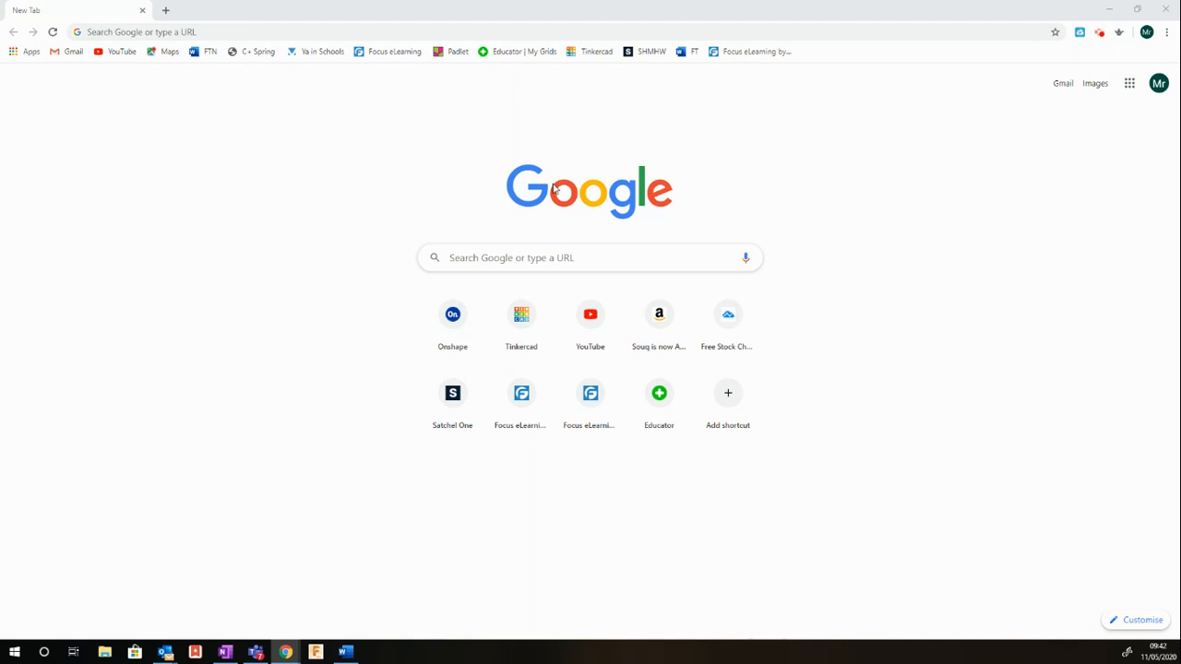
# Search the web for "office 365" and open the Office 365 Login result from office.com
pyautogui.click(210, 29)
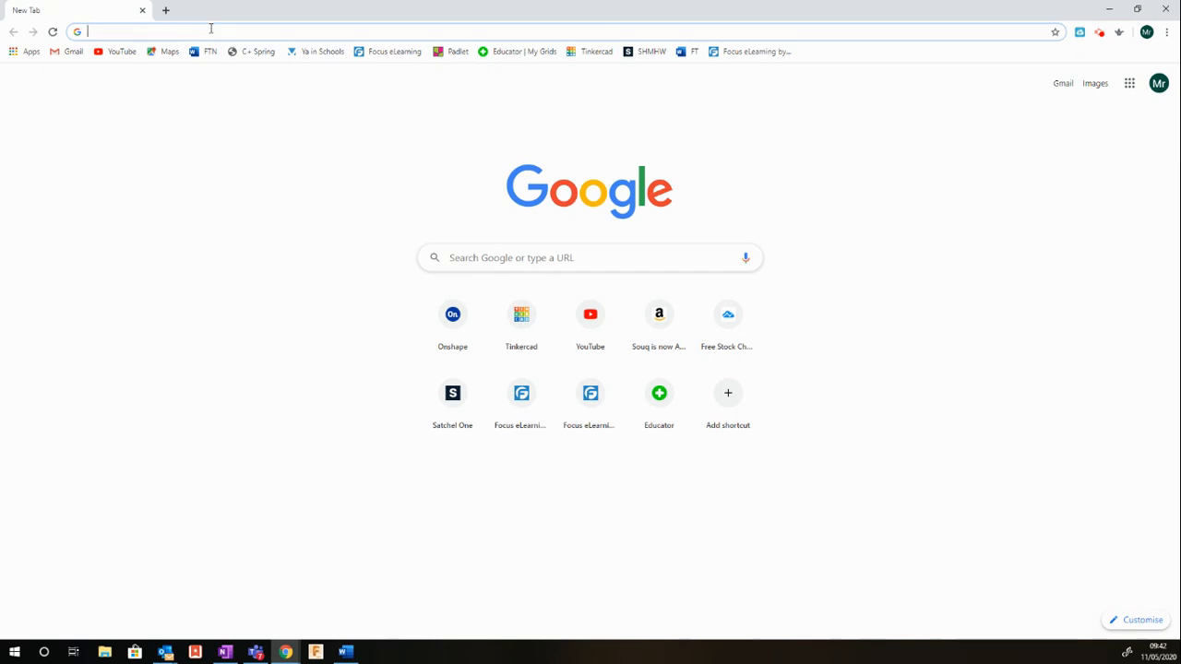
pyautogui.write('office 365')
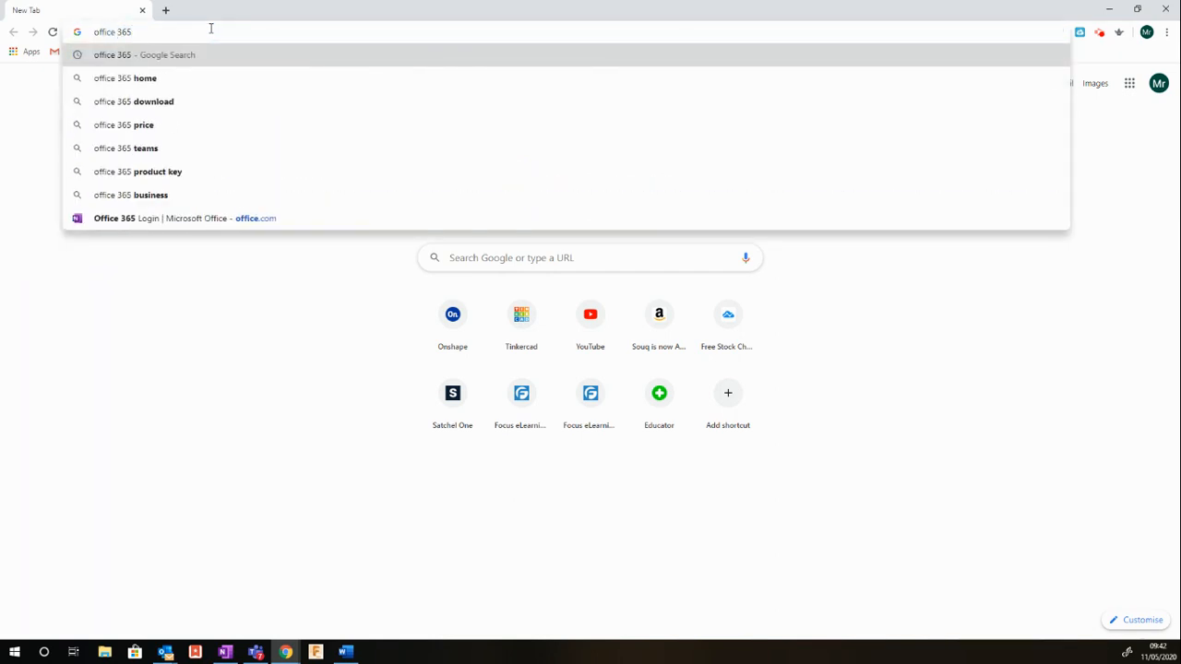
pyautogui.press('Return')
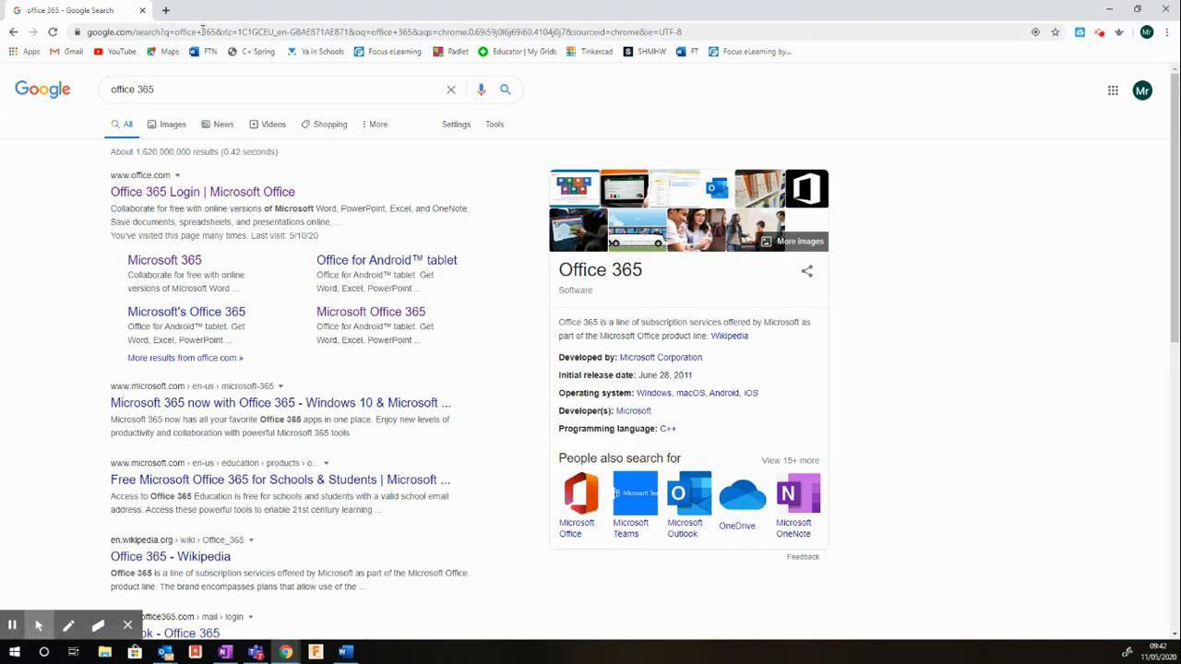
pyautogui.click(170, 192)
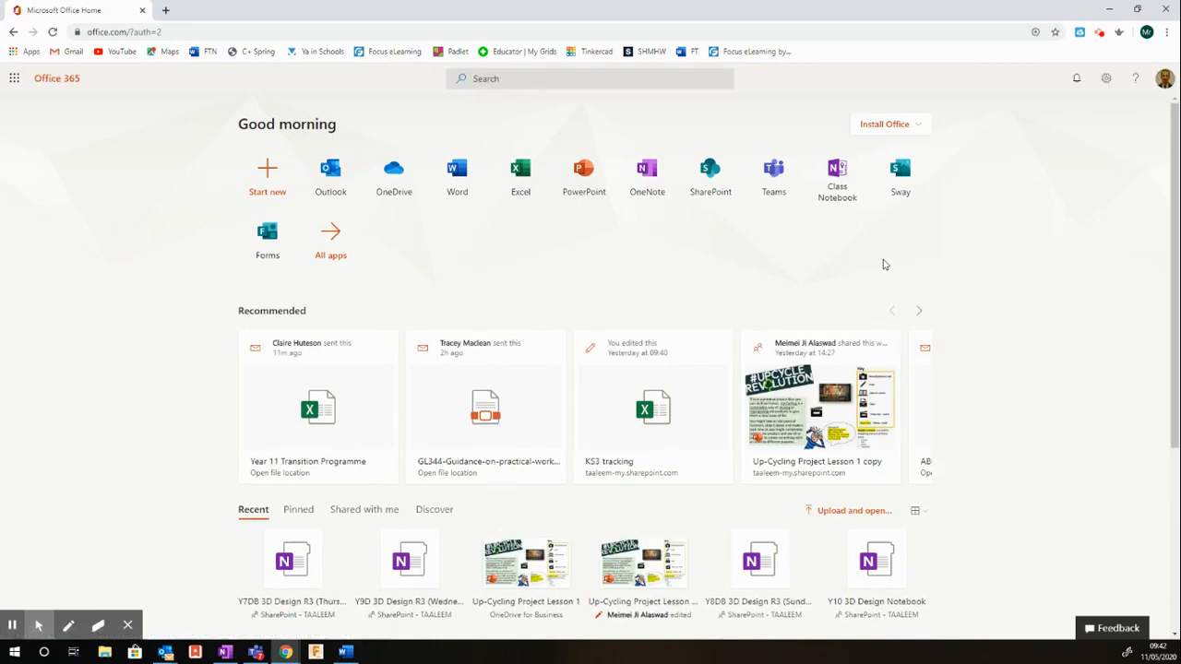
# Open OneNote and open the Y7DB 3D Design R3 (Thurs) notebook from the class notebooks
pyautogui.click(650, 173)
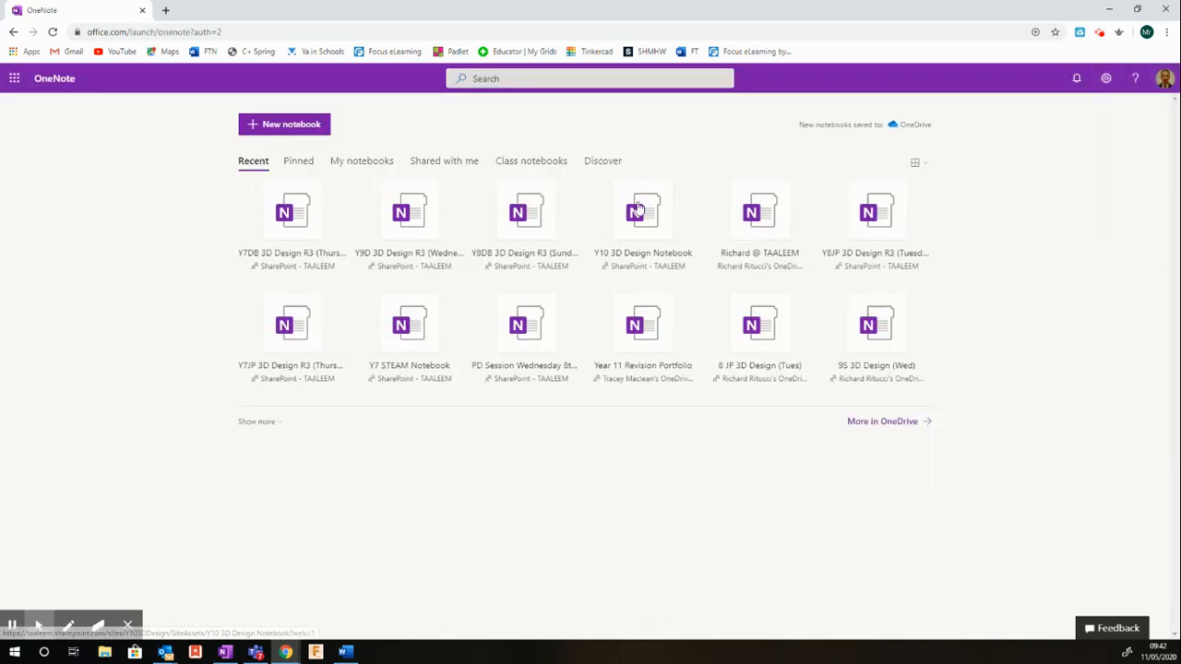
pyautogui.click(526, 162)
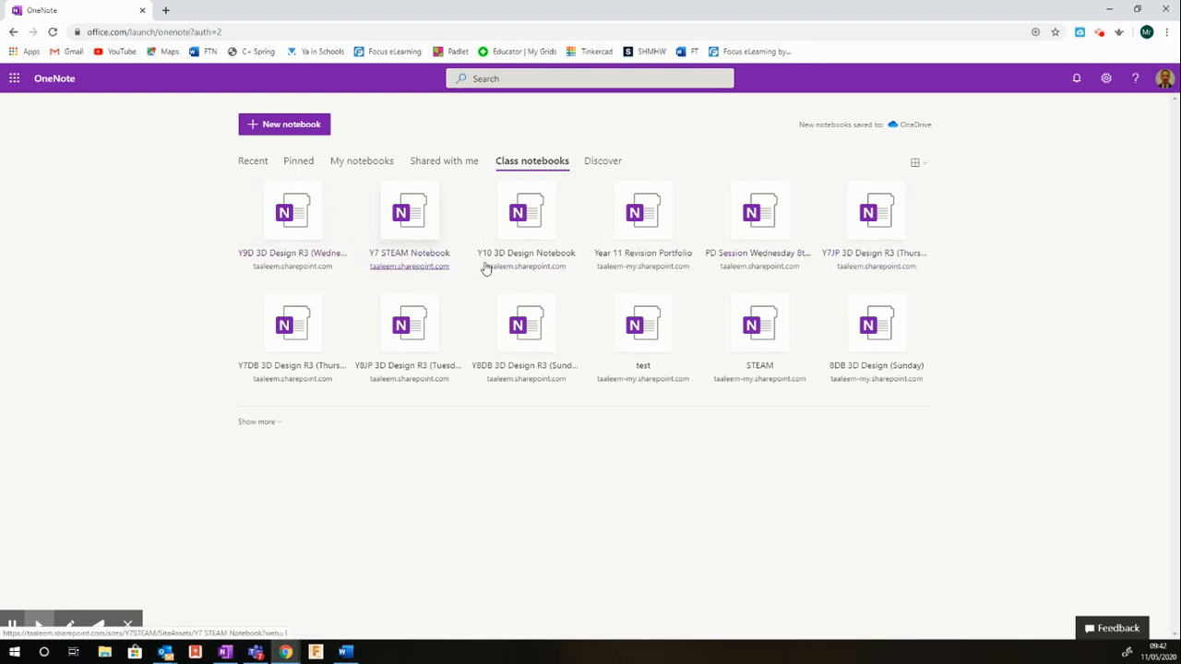
pyautogui.click(304, 328)
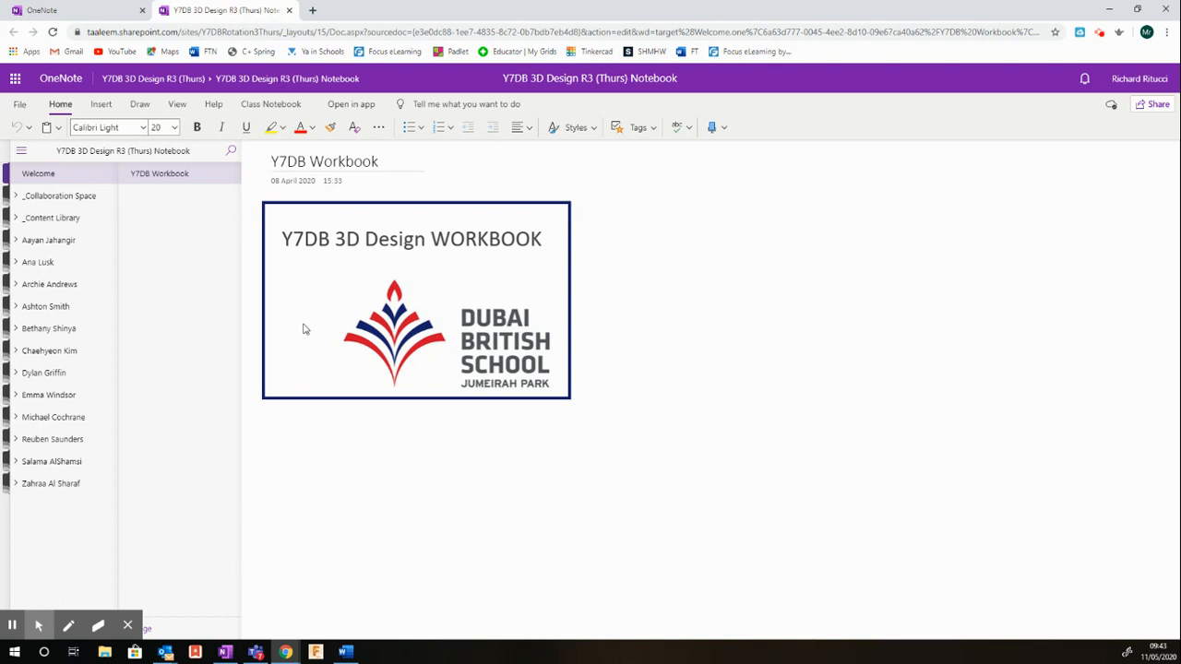
pyautogui.click(649, 33)
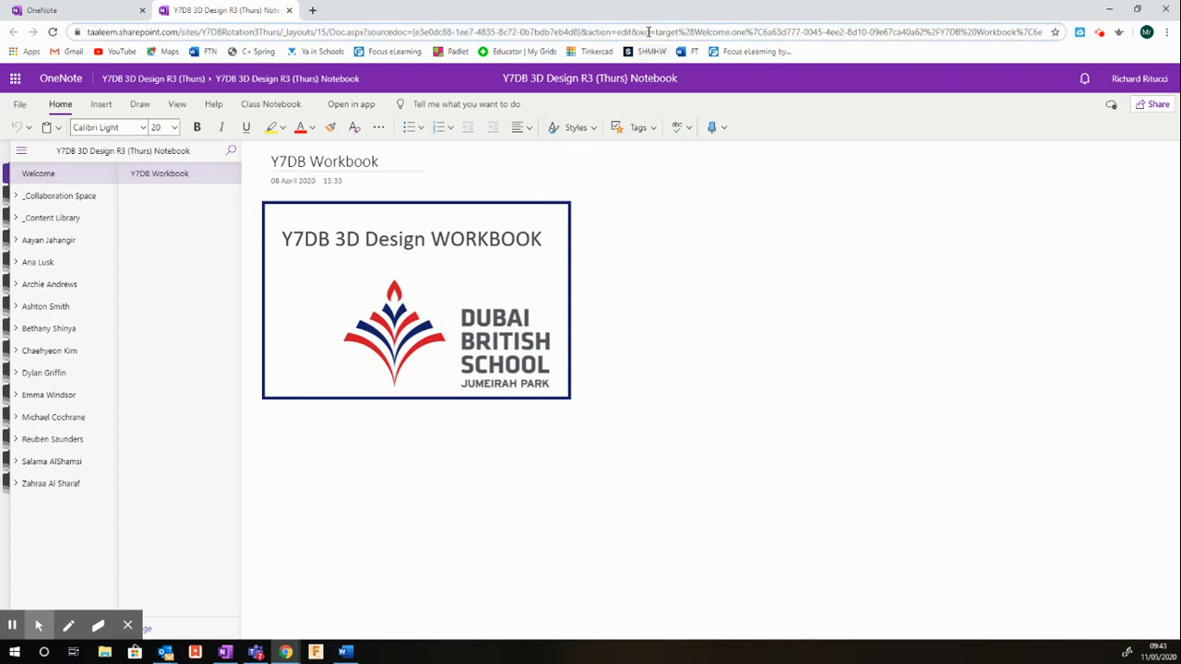
pyautogui.press('Return')
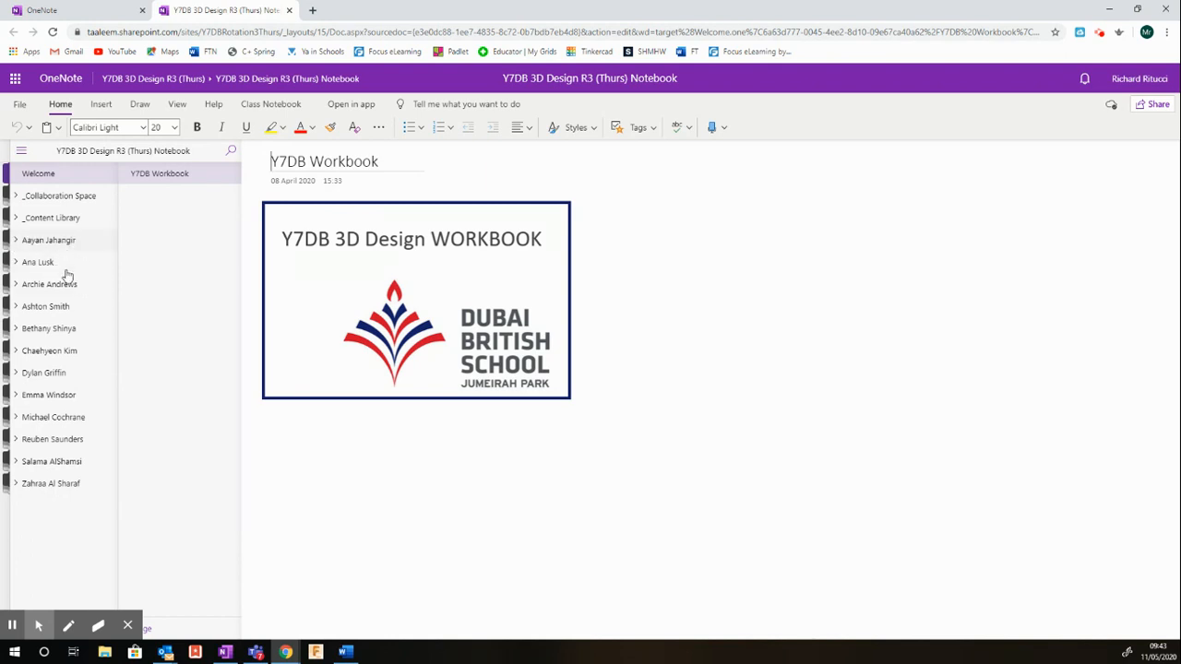
# Expand the first student's section group, open its Projects section and show the Up-Cycling lesson 4 page
pyautogui.click(19, 242)
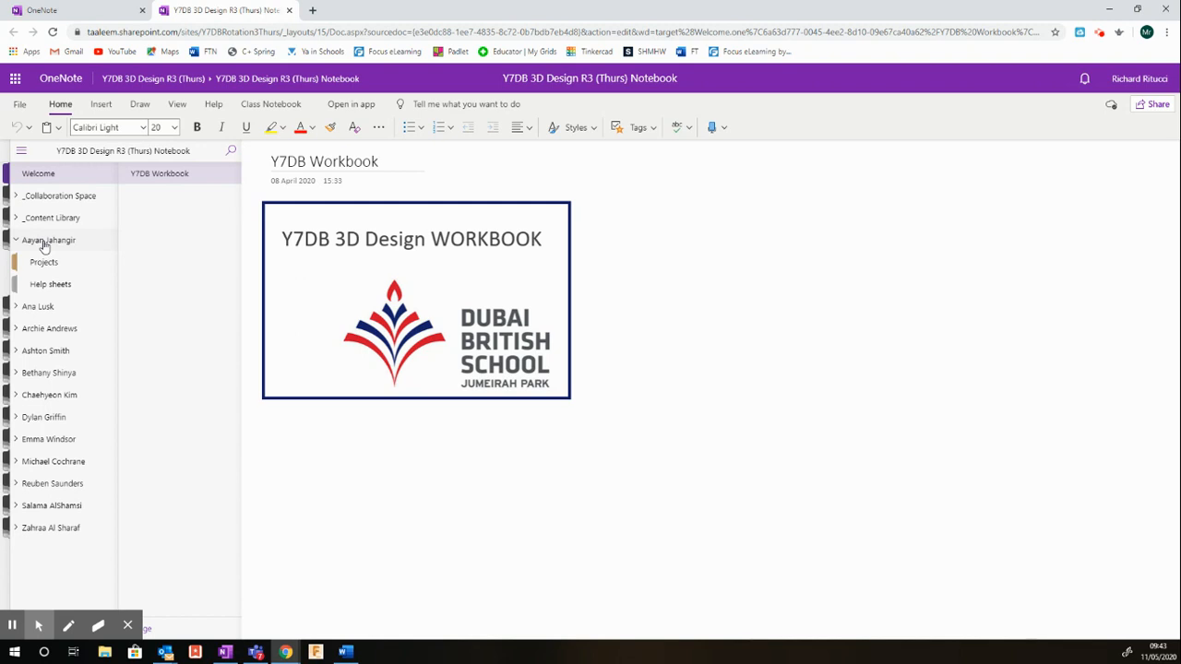
pyautogui.rightClick(11, 625)
pyautogui.click(300, 548)
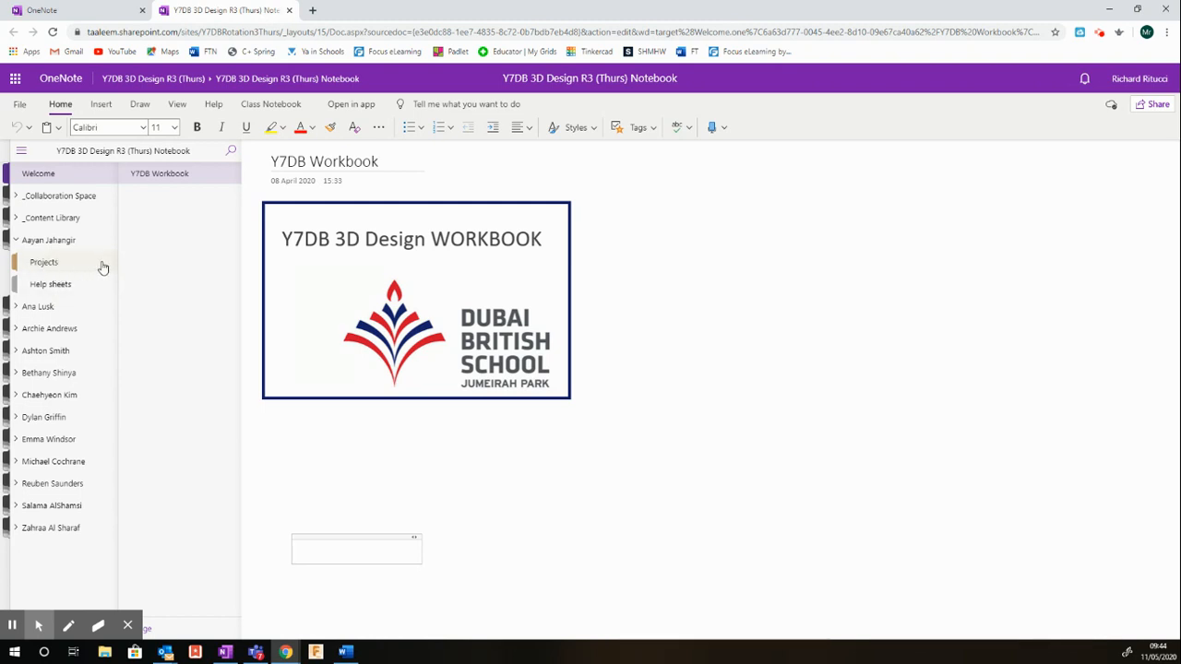
pyautogui.click(51, 266)
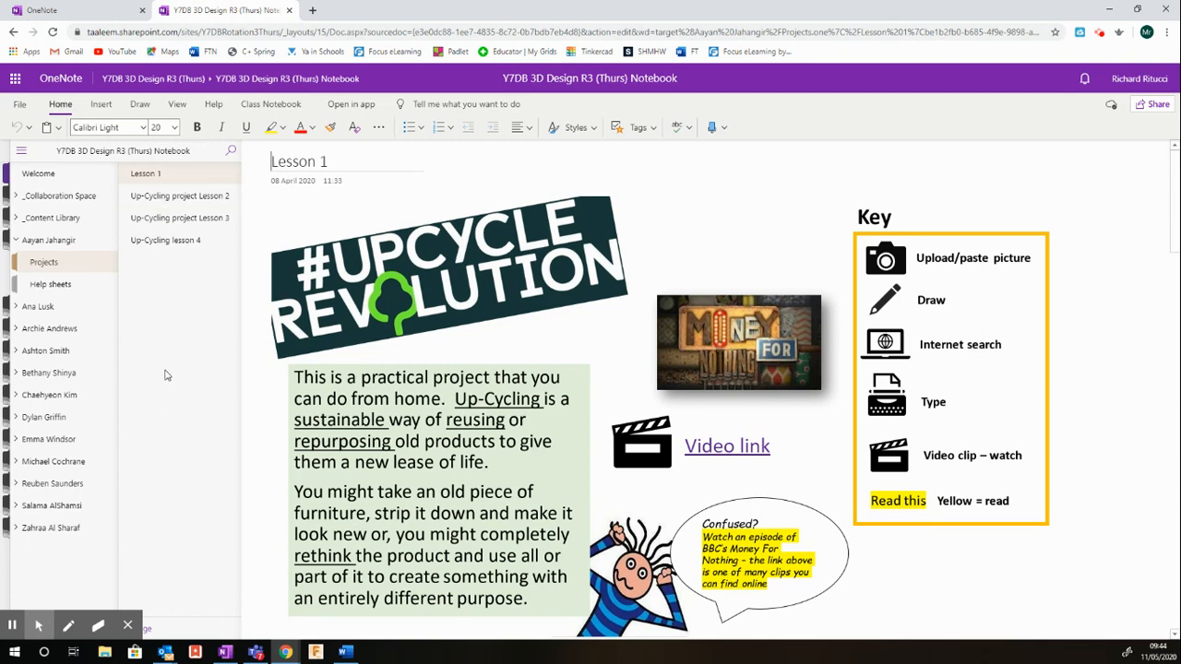
pyautogui.click(170, 240)
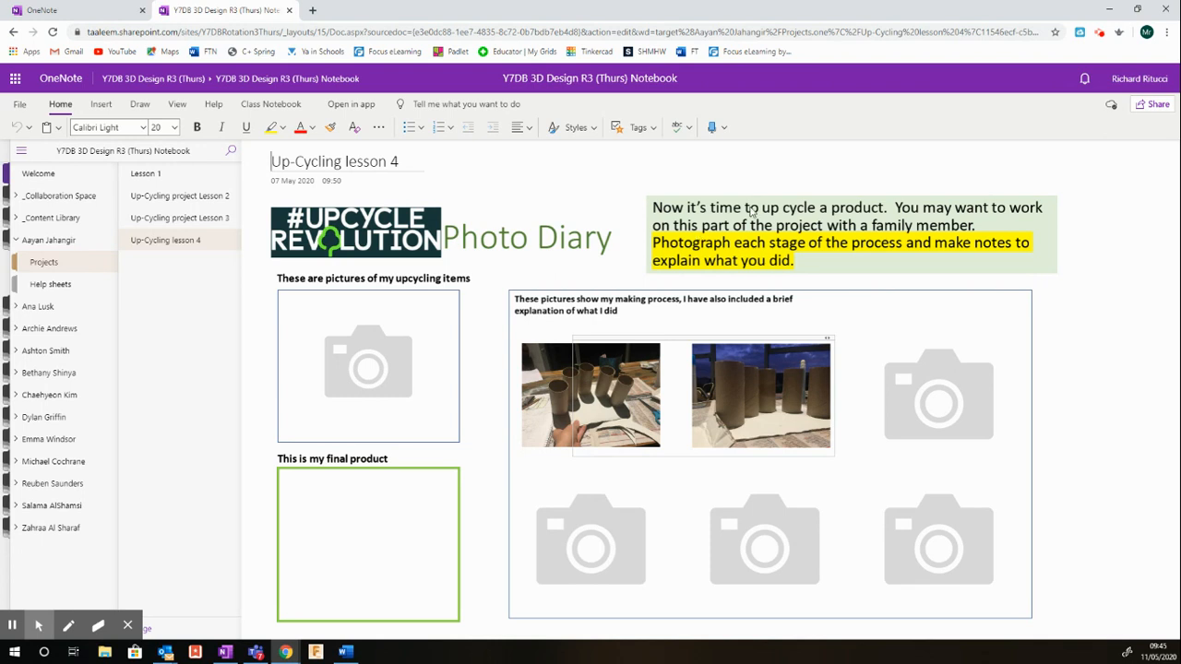
pyautogui.click(817, 226)
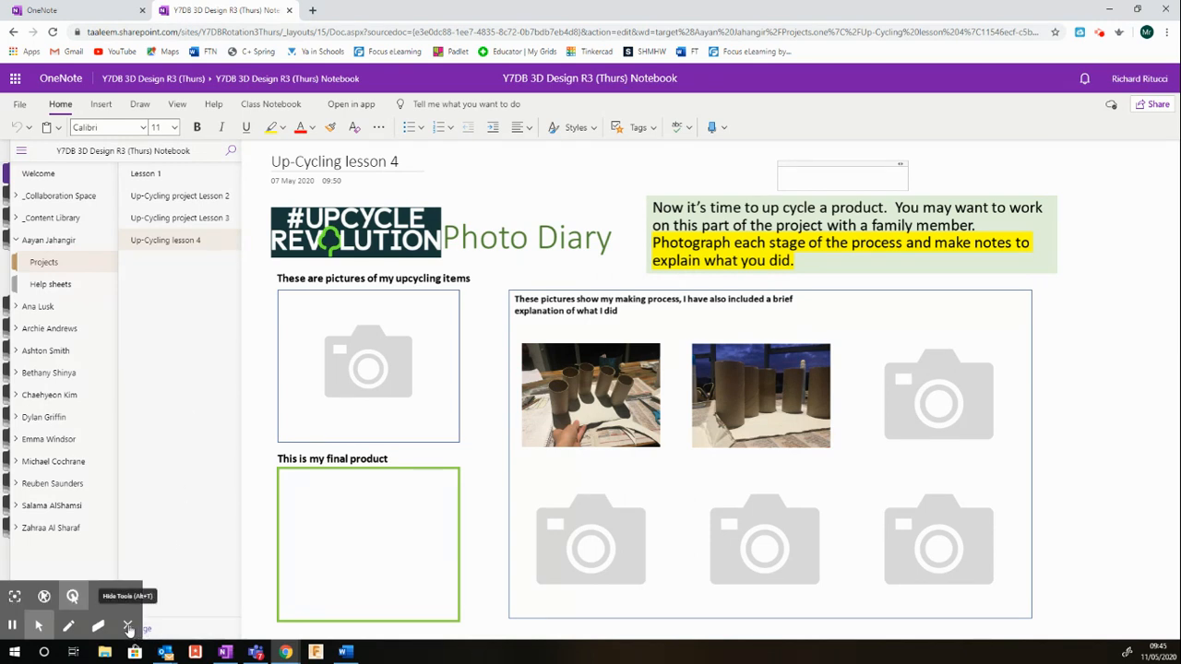
# Add a new page to the Projects section and enter "Lkf;lkf;askf;klasf;klasf;klaskfkls;fkls" in its body
pyautogui.click(128, 628)
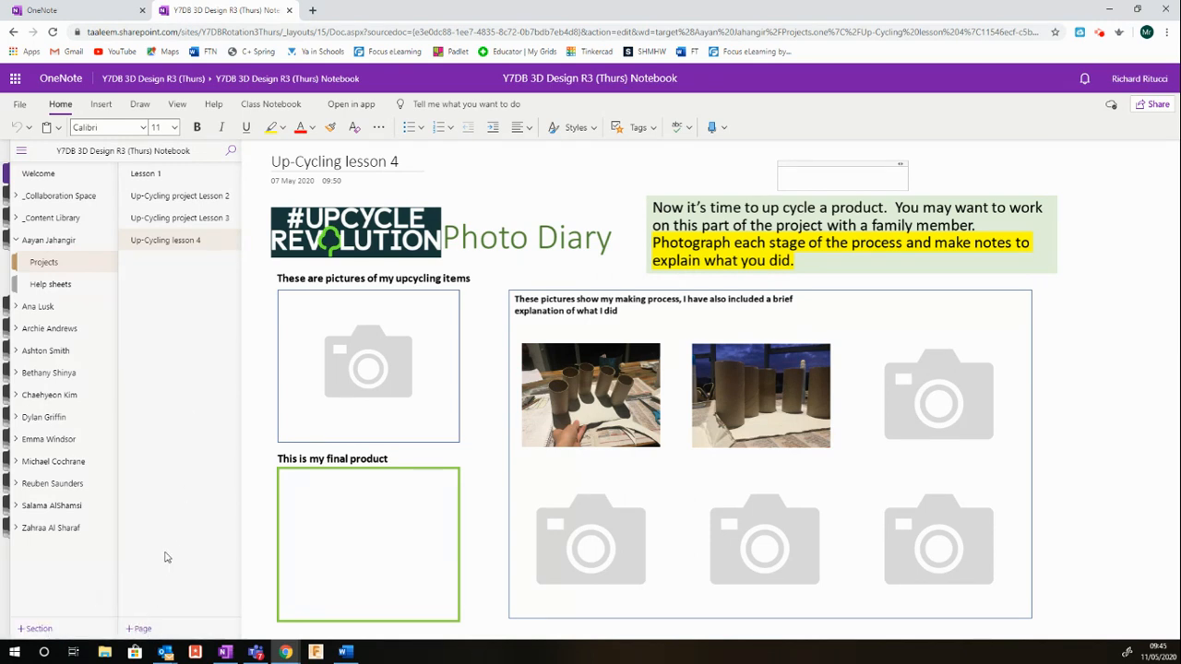
pyautogui.click(151, 628)
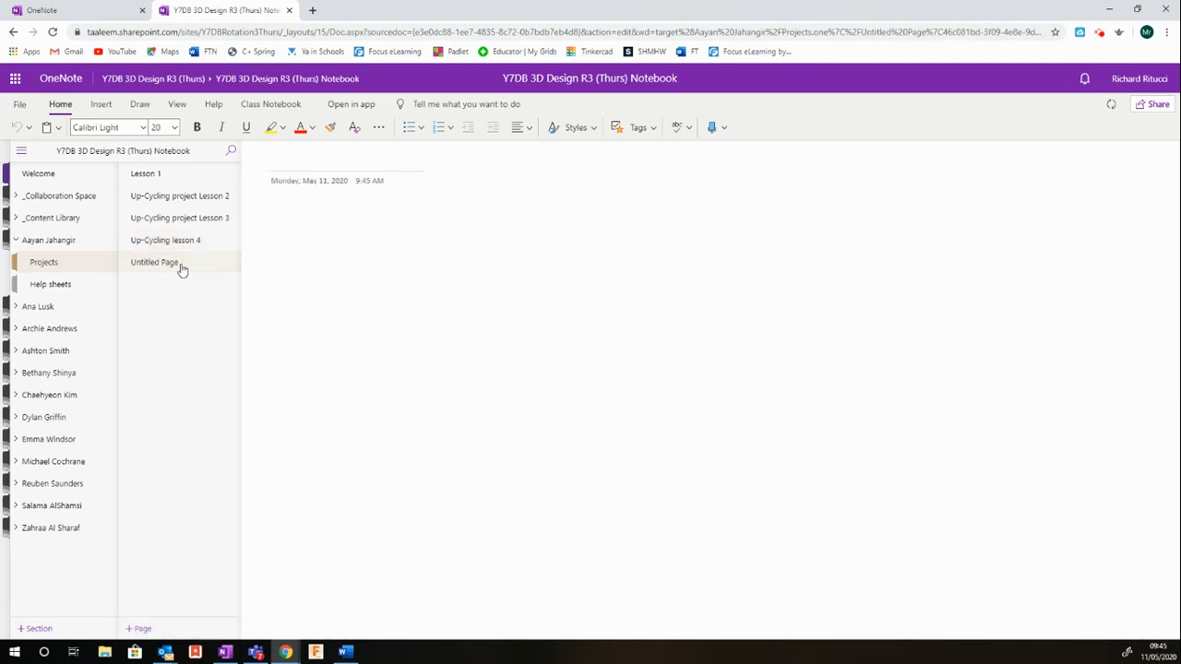
pyautogui.click(311, 235)
pyautogui.write('Lkf;kf;askf;klasf;klasf;klaskfkls;fkls')
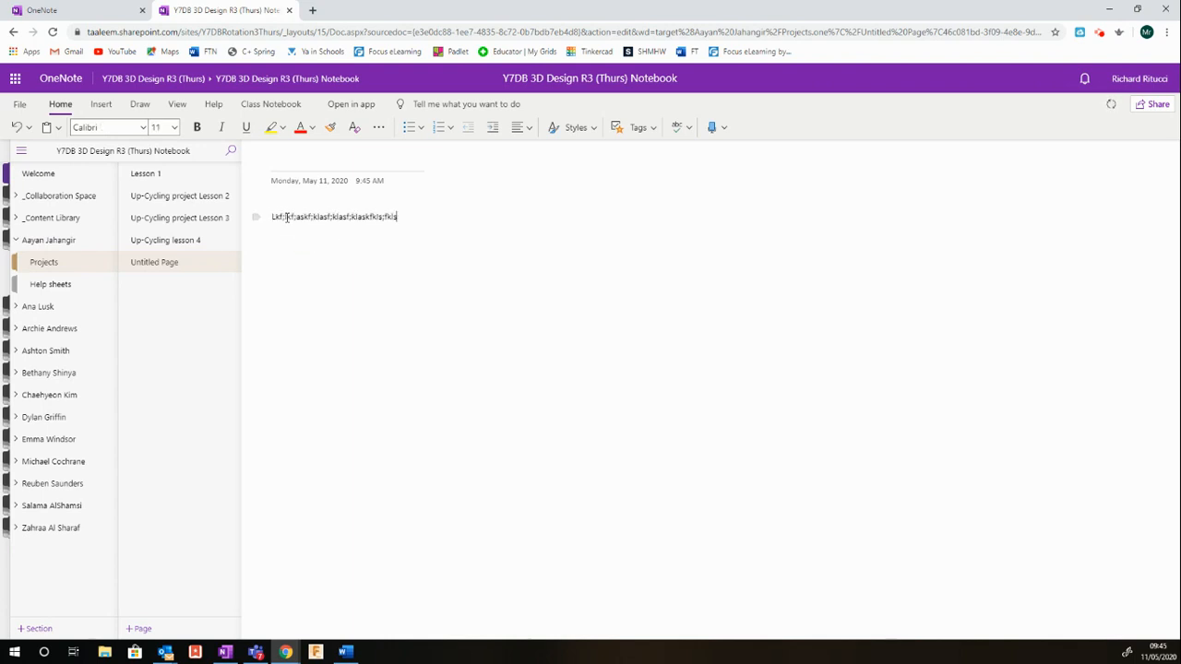
# Set the font size of the whole text line on the new page to 24
pyautogui.click(359, 234)
pyautogui.moveTo(400, 218); pyautogui.dragTo(271, 216)
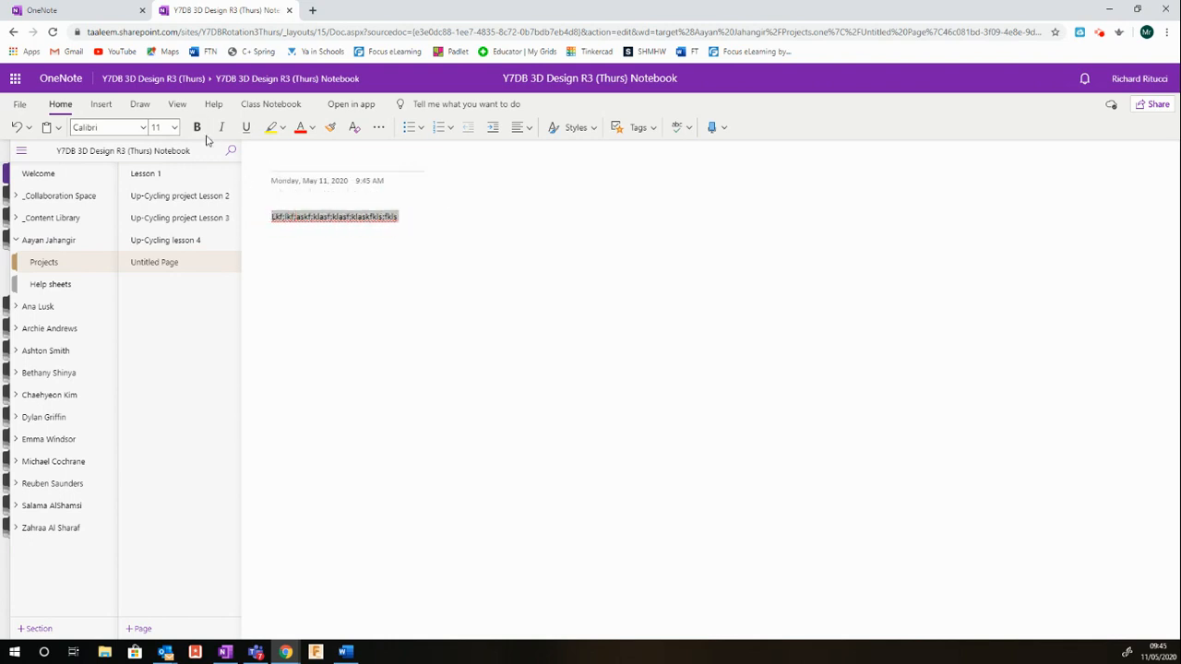
pyautogui.click(174, 127)
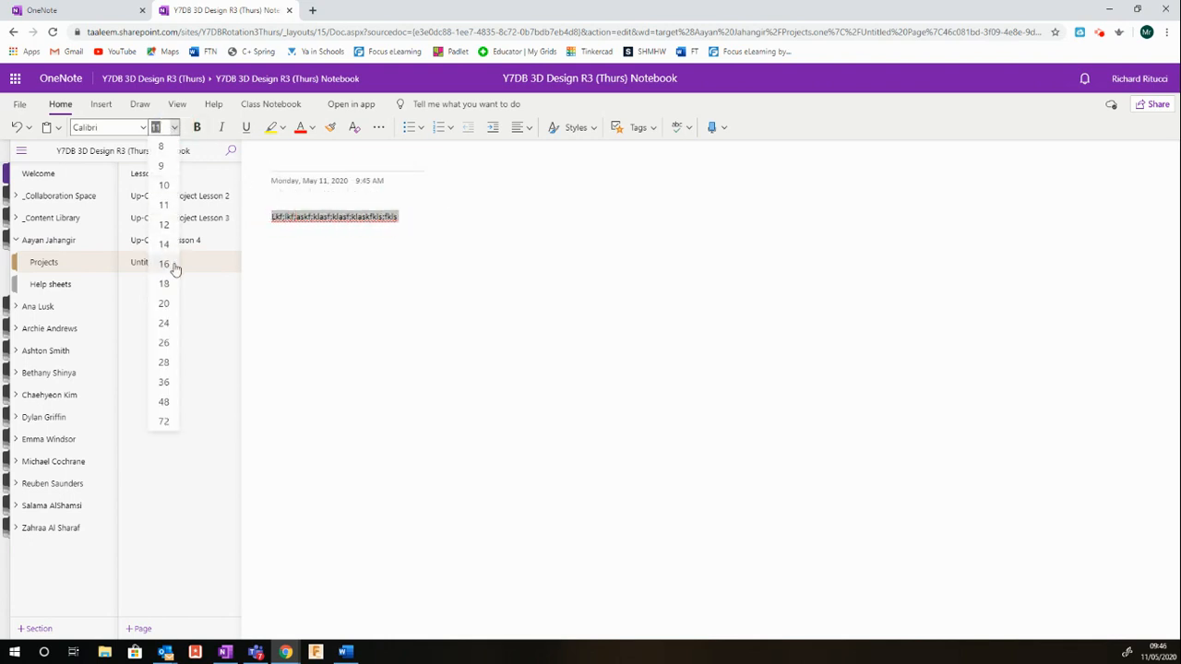
pyautogui.click(164, 323)
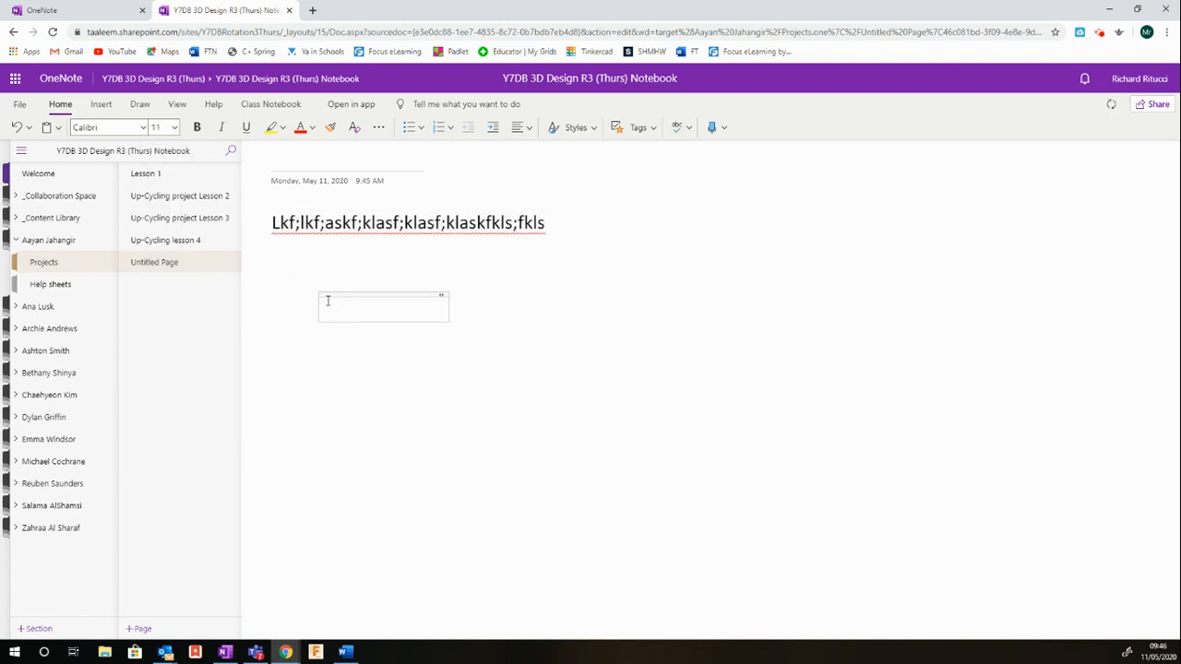
pyautogui.click(374, 276)
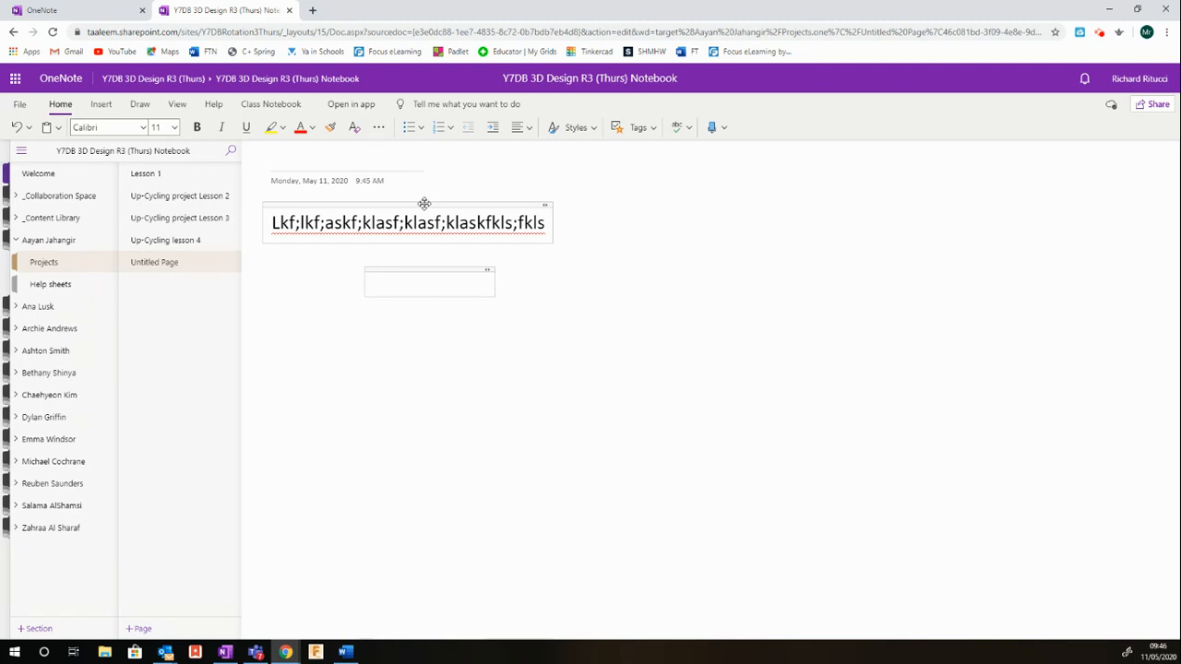
# Nudge the text box up slightly and add "s;fal;kf;lakf;akf;l" plus a new line "Fmfl;kw;flkw;kf;wkf;wkf;wkf;wlf;wlkfl;"
pyautogui.moveTo(423, 203)
pyautogui.mouseDown()
pyautogui.moveTo(453, 200)
pyautogui.moveTo(747, 390)
pyautogui.moveTo(988, 306)
pyautogui.moveTo(943, 209)
pyautogui.moveTo(654, 203)
pyautogui.moveTo(415, 222)
pyautogui.moveTo(423, 200)
pyautogui.mouseUp()
pyautogui.click(453, 222)
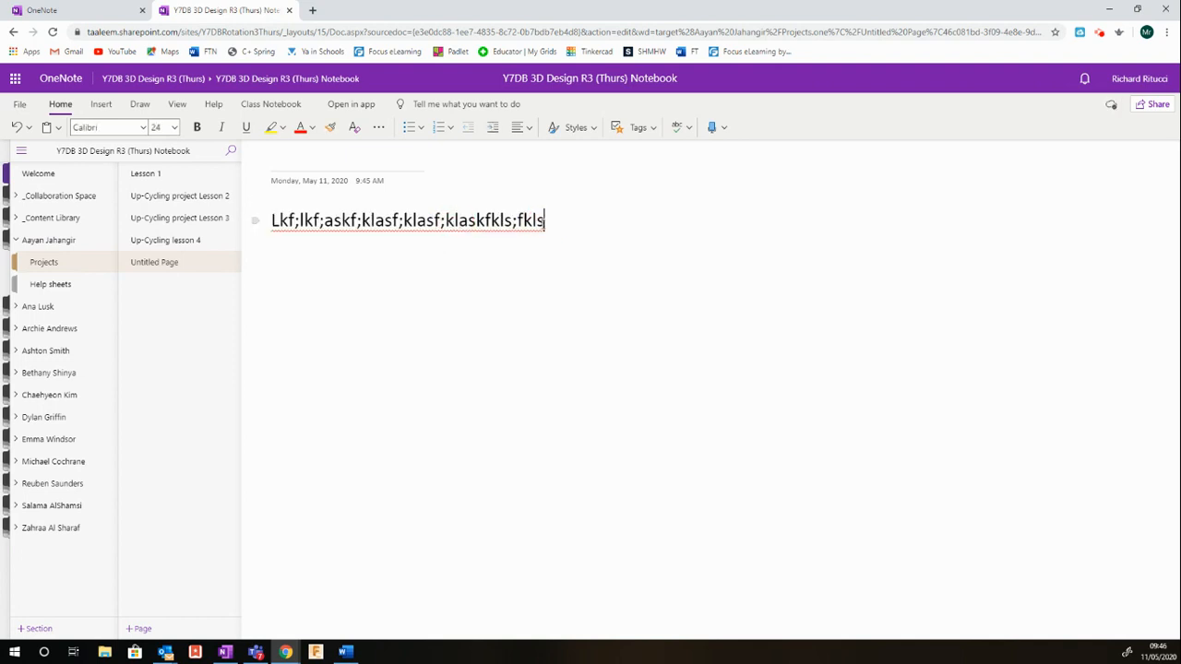
pyautogui.write('s;fal;kf;lakf;akf;l')
pyautogui.write('fmfl;kw;flkw;kf;wkf;wkf;wkf;wlf;wlkfl;')
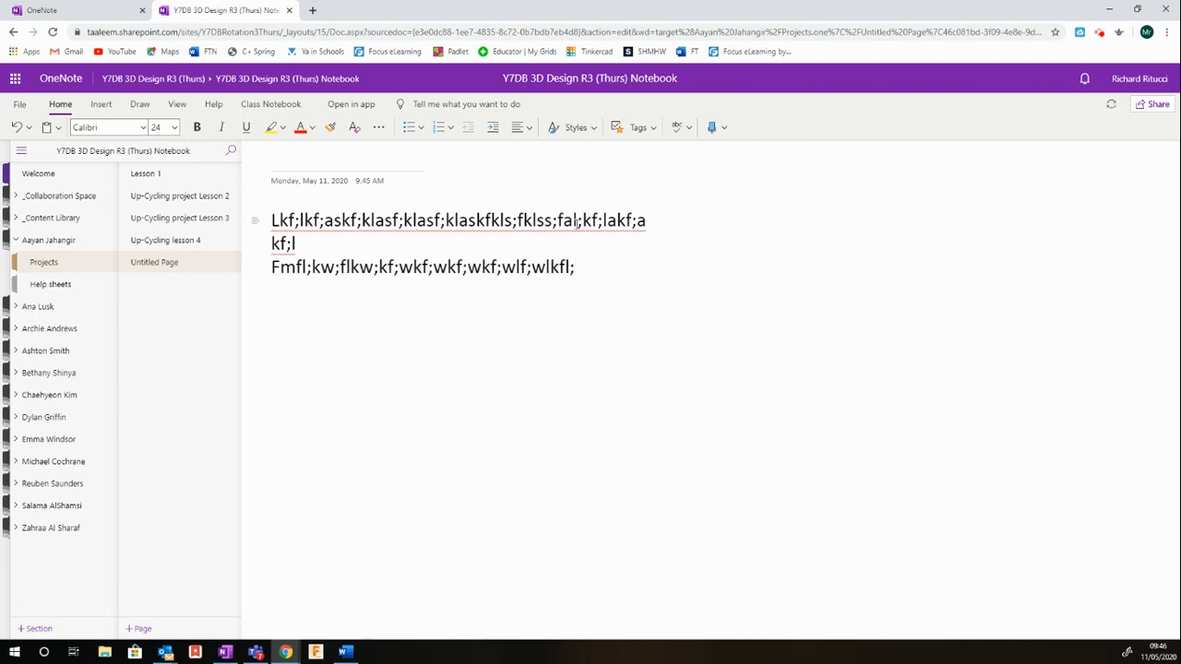
# Join the line starting with "Fmfl" onto the end of the paragraph above it
pyautogui.click(538, 322)
pyautogui.click(676, 368)
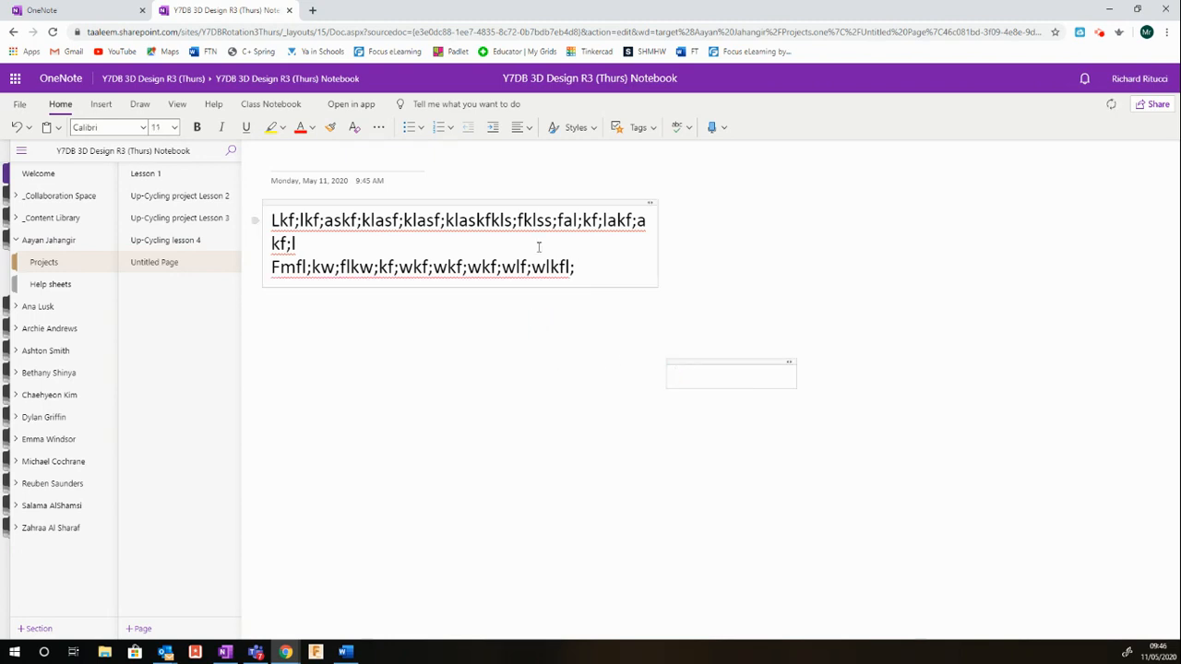
pyautogui.click(272, 267)
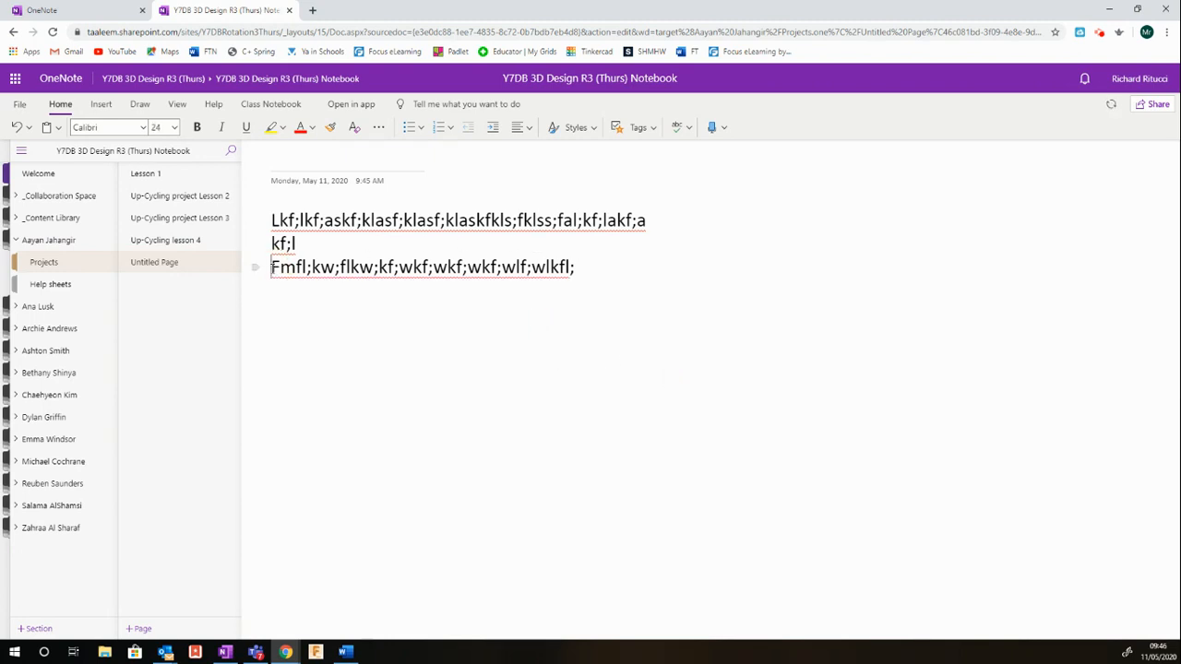
pyautogui.press('BackSpace')
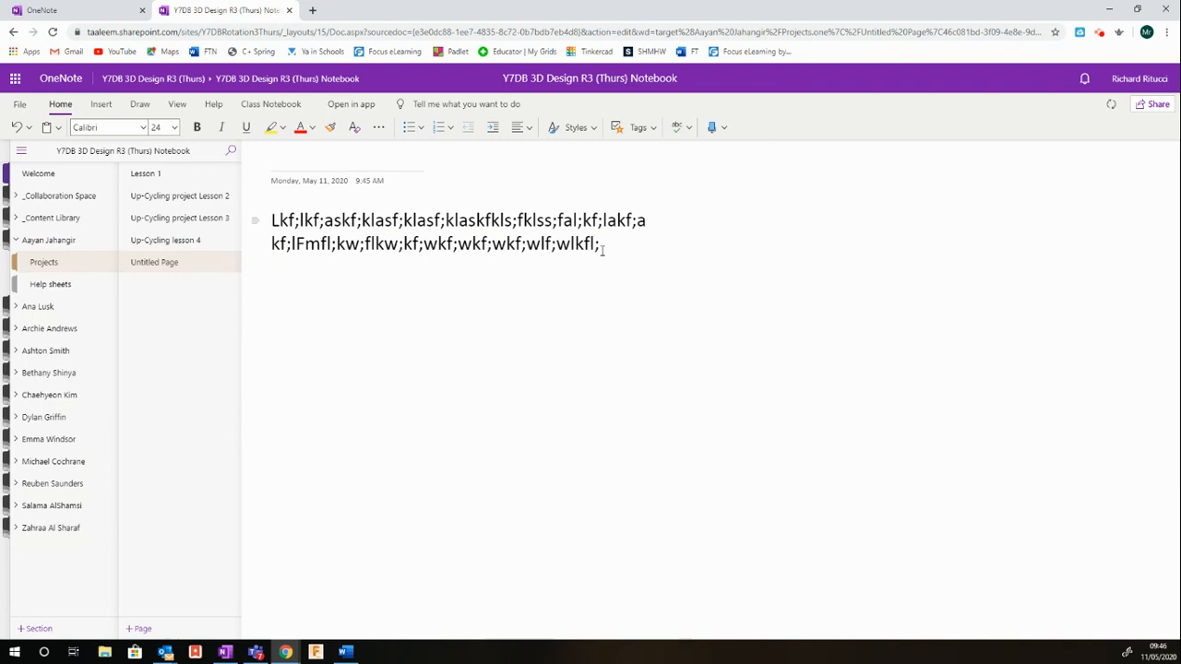
# Format the entire paragraph in bold at font size 48
pyautogui.moveTo(603, 247); pyautogui.dragTo(253, 216)
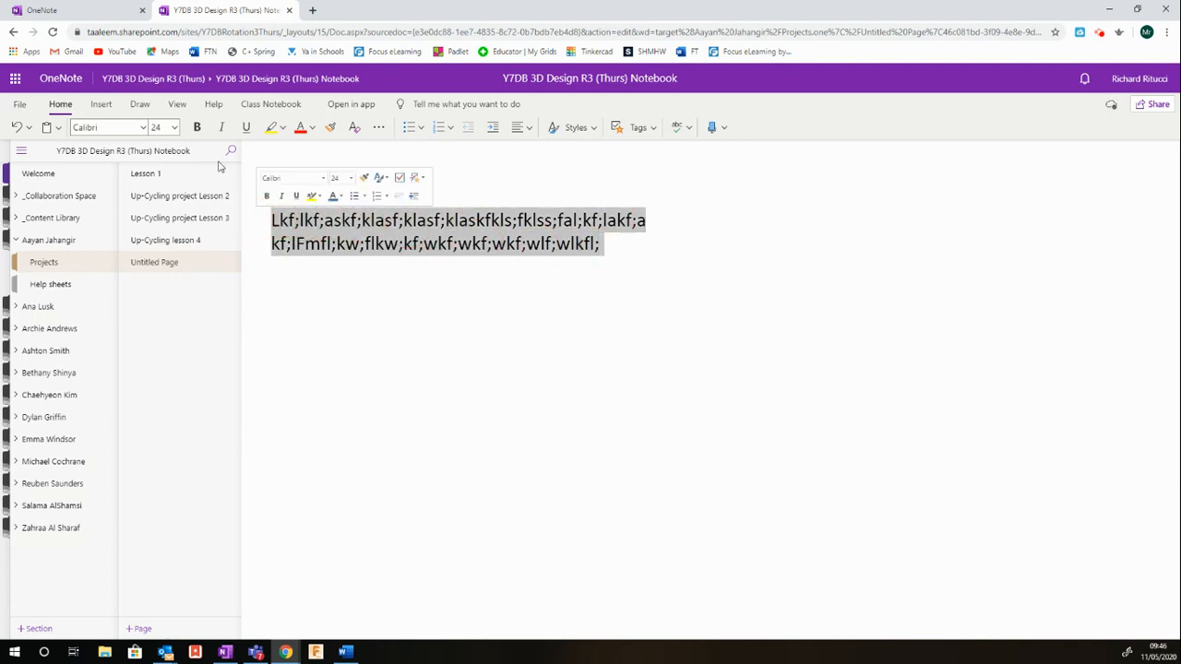
pyautogui.click(175, 127)
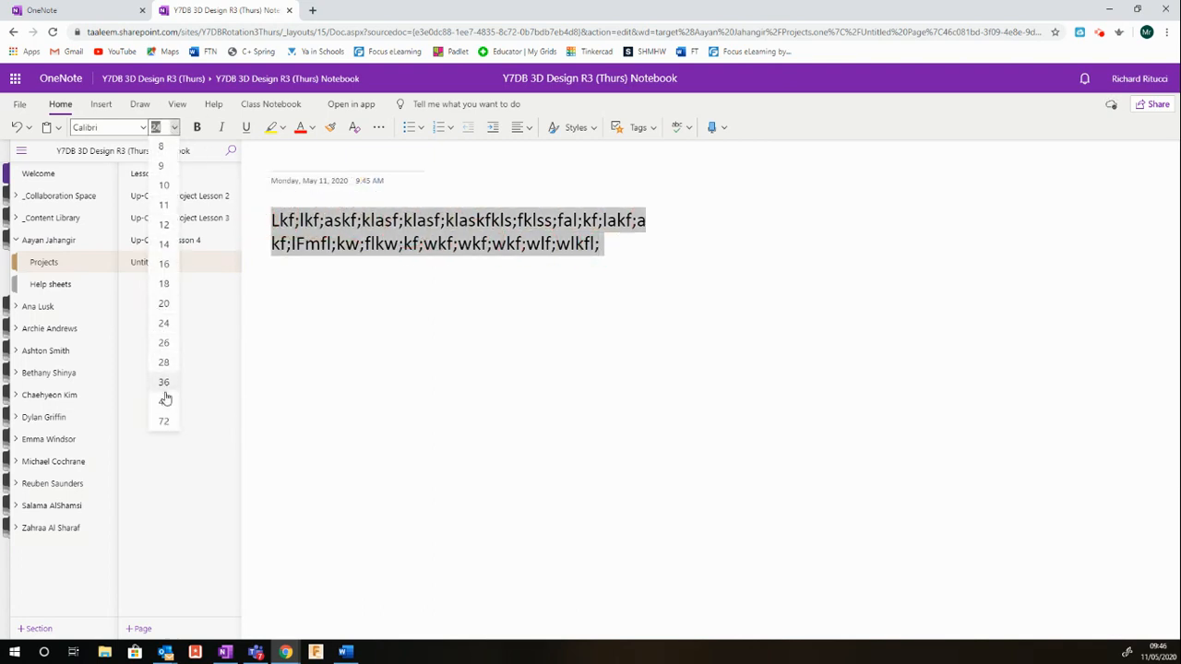
pyautogui.click(166, 403)
pyautogui.click(197, 127)
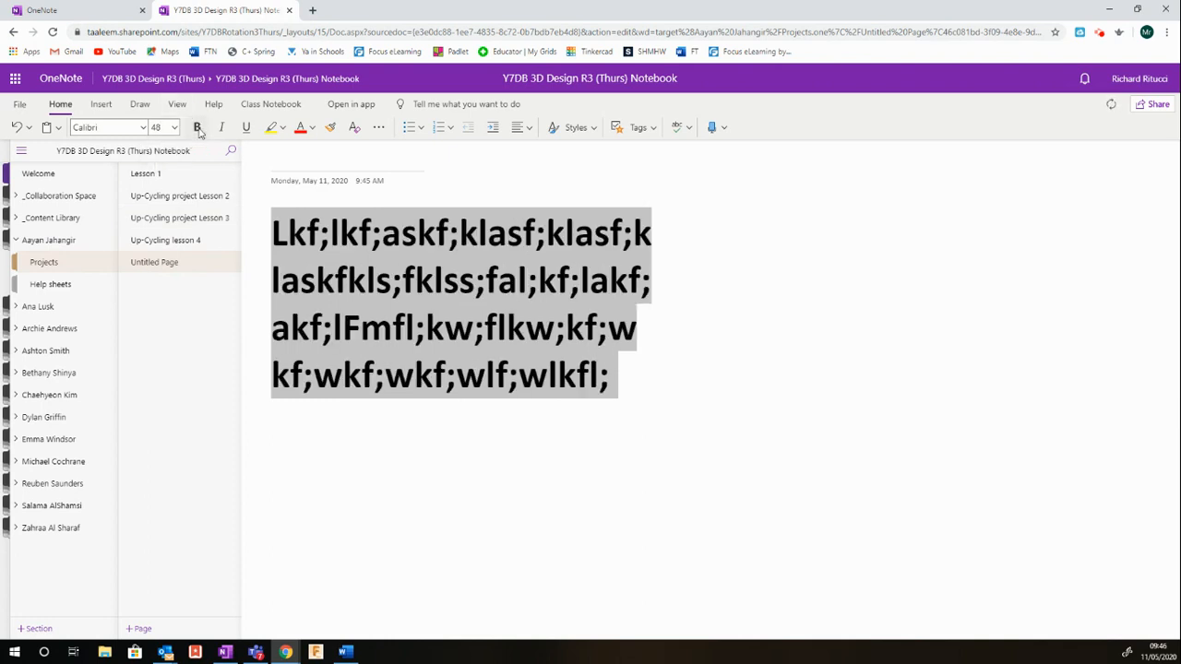
pyautogui.click(682, 296)
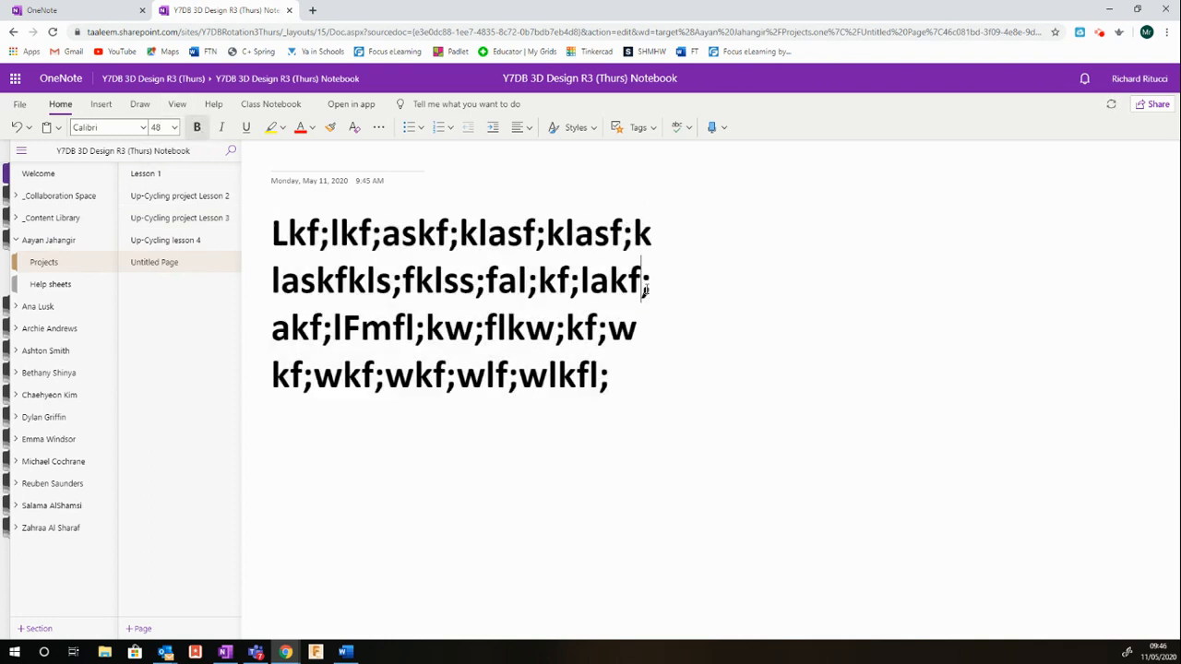
pyautogui.click(694, 390)
# Add a separate text box below the large text containing "Dlkgdkgkdsgklds;lkgd;lkg;dslkg;lskg;slk;sdkg;dslkg;kl;kg;lk"
pyautogui.click(612, 466)
pyautogui.write('dlkgdkgkdsgk')
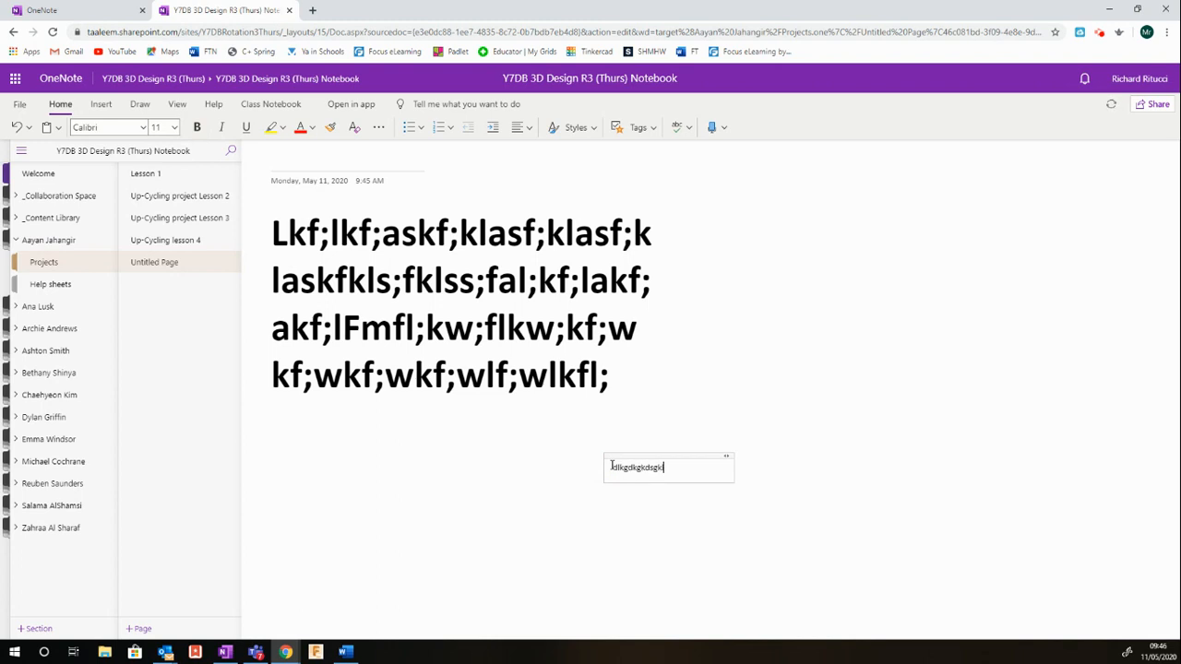
pyautogui.write('lds;lkgd;lkg;dslkg;lskg;slk;sdkg;dslkg;kl;kg;lk')
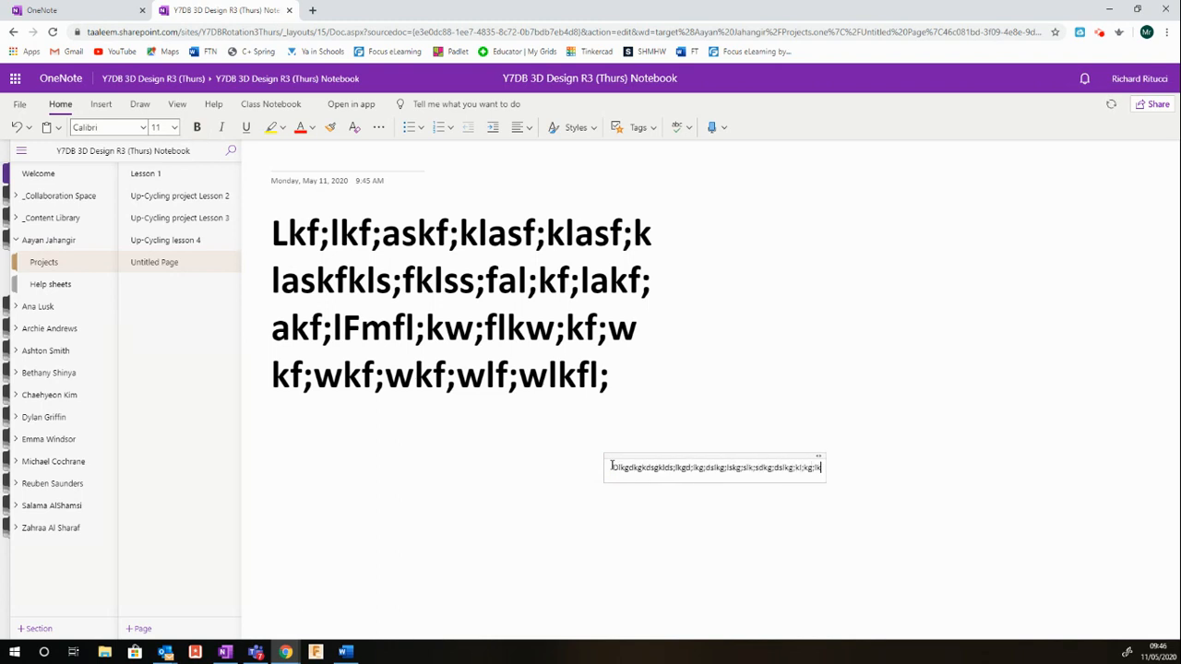
# Set the second text box's text to font size 18 and move the box closer beneath the large paragraph
pyautogui.moveTo(821, 468); pyautogui.dragTo(614, 473)
pyautogui.click(171, 128)
pyautogui.click(169, 288)
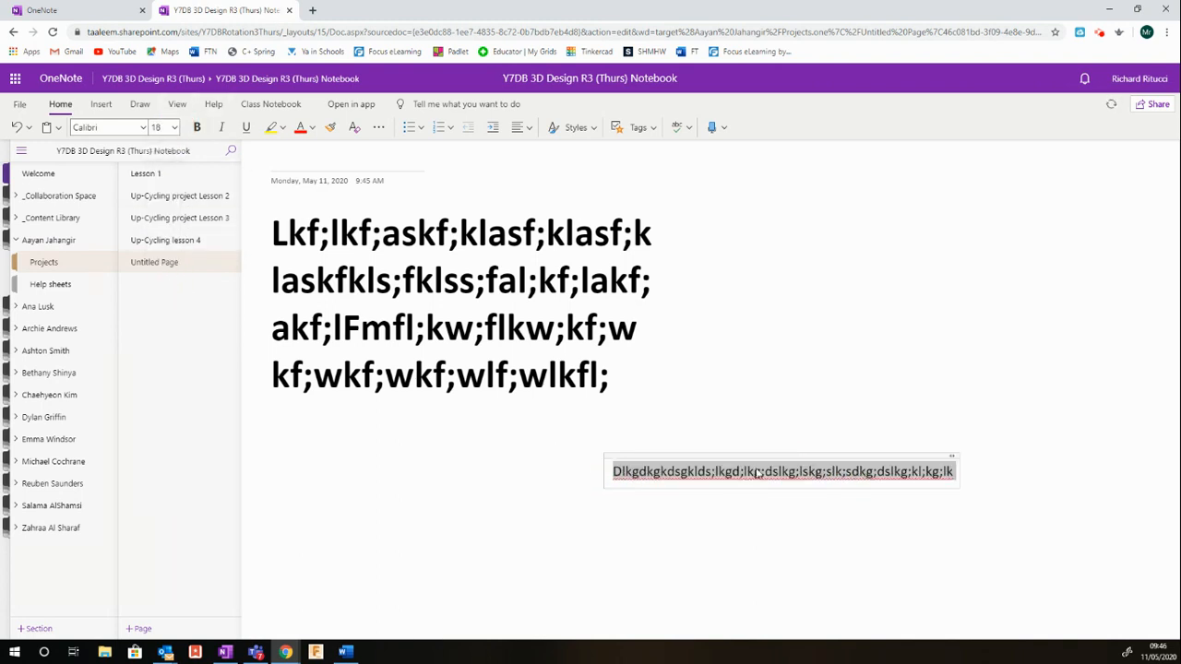
pyautogui.moveTo(760, 453); pyautogui.dragTo(534, 431)
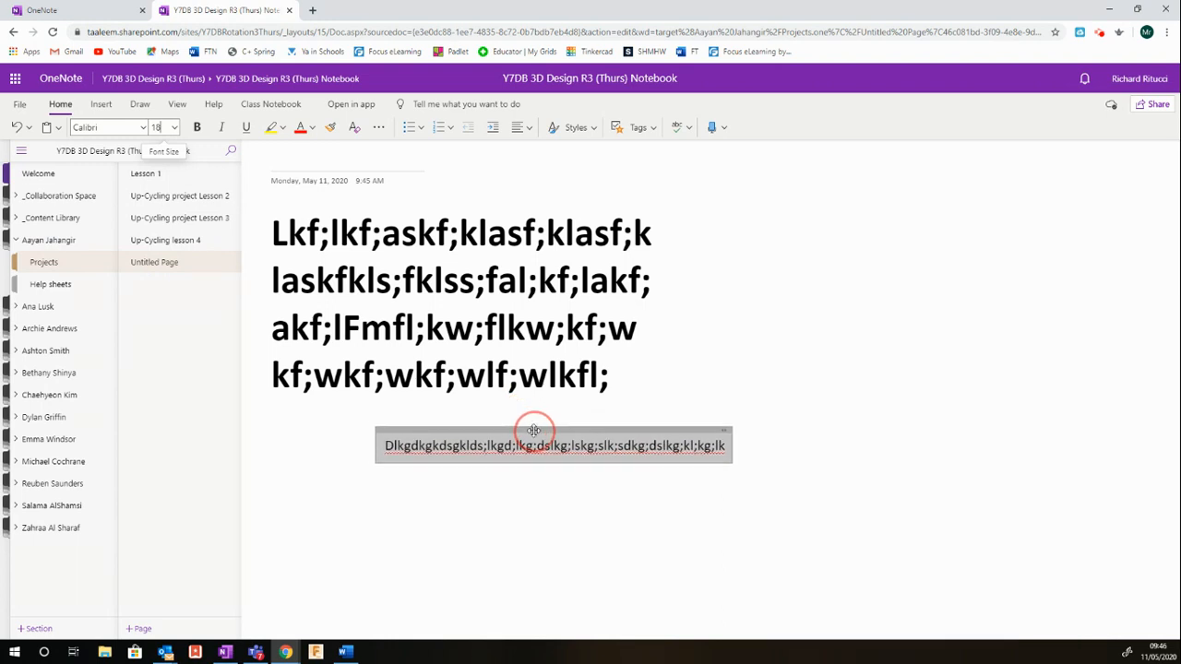
pyautogui.click(754, 379)
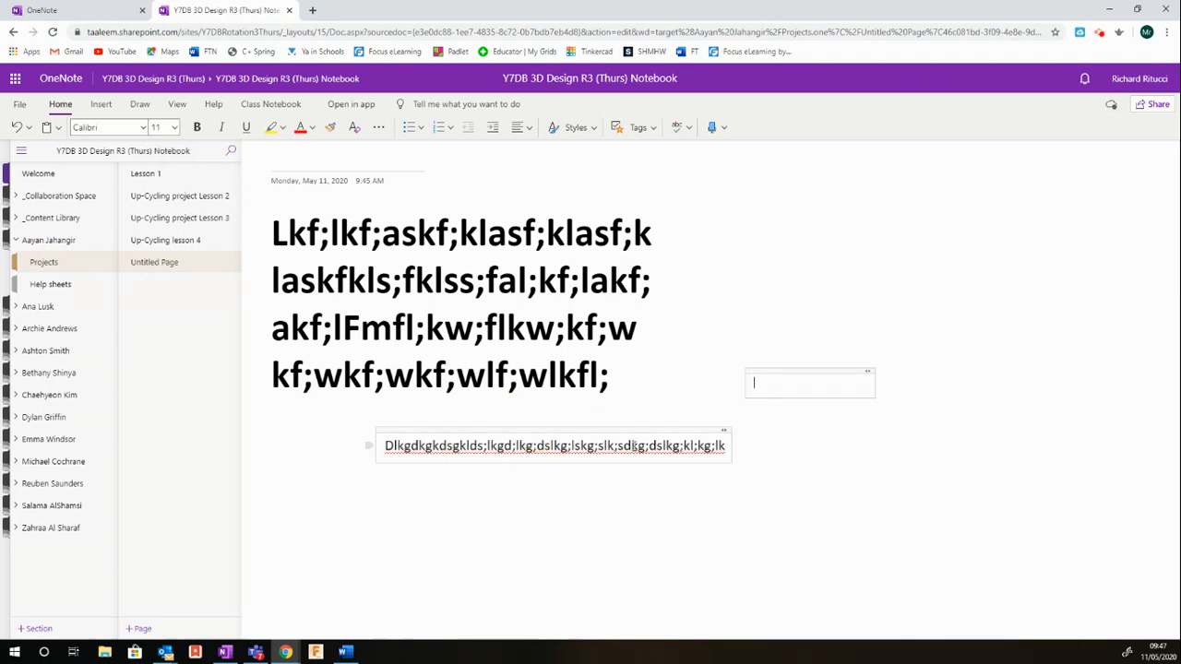
# Reduce the bold paragraph's font size until the text fits on two lines
pyautogui.moveTo(611, 380); pyautogui.dragTo(275, 230)
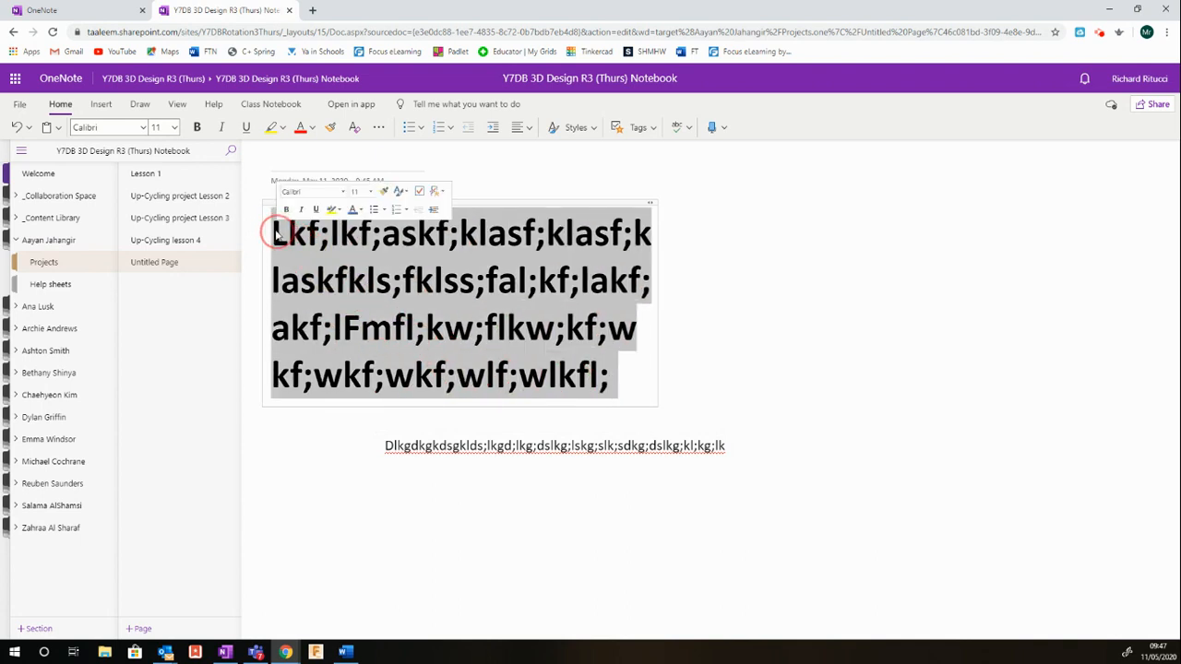
pyautogui.click(176, 127)
pyautogui.click(169, 243)
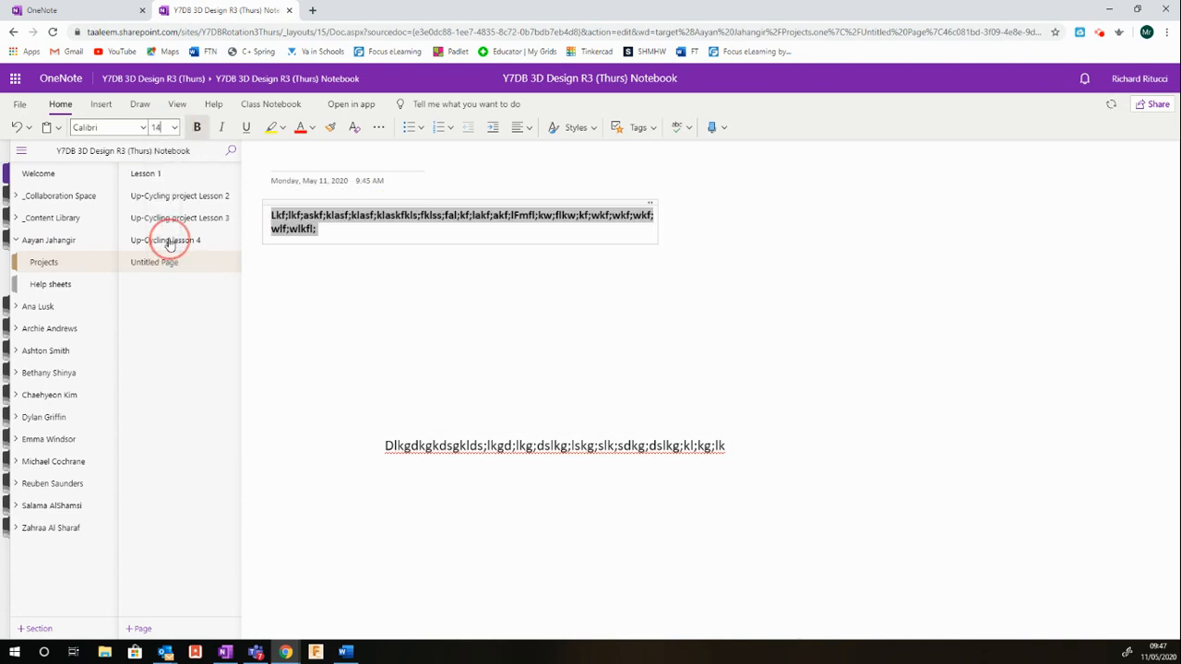
pyautogui.click(175, 128)
pyautogui.click(166, 304)
pyautogui.click(465, 298)
# Move the second text box up beneath the bold paragraph and line it up with the paragraph's left edge
pyautogui.click(522, 450)
pyautogui.moveTo(542, 431); pyautogui.dragTo(427, 293)
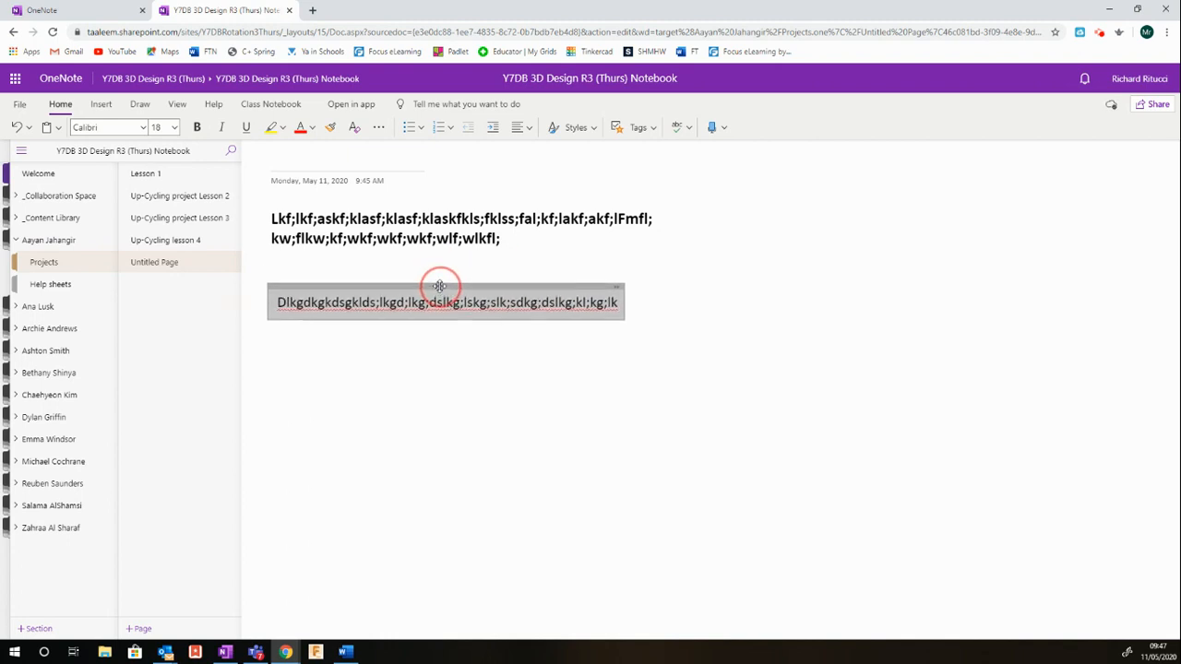
pyautogui.click(475, 377)
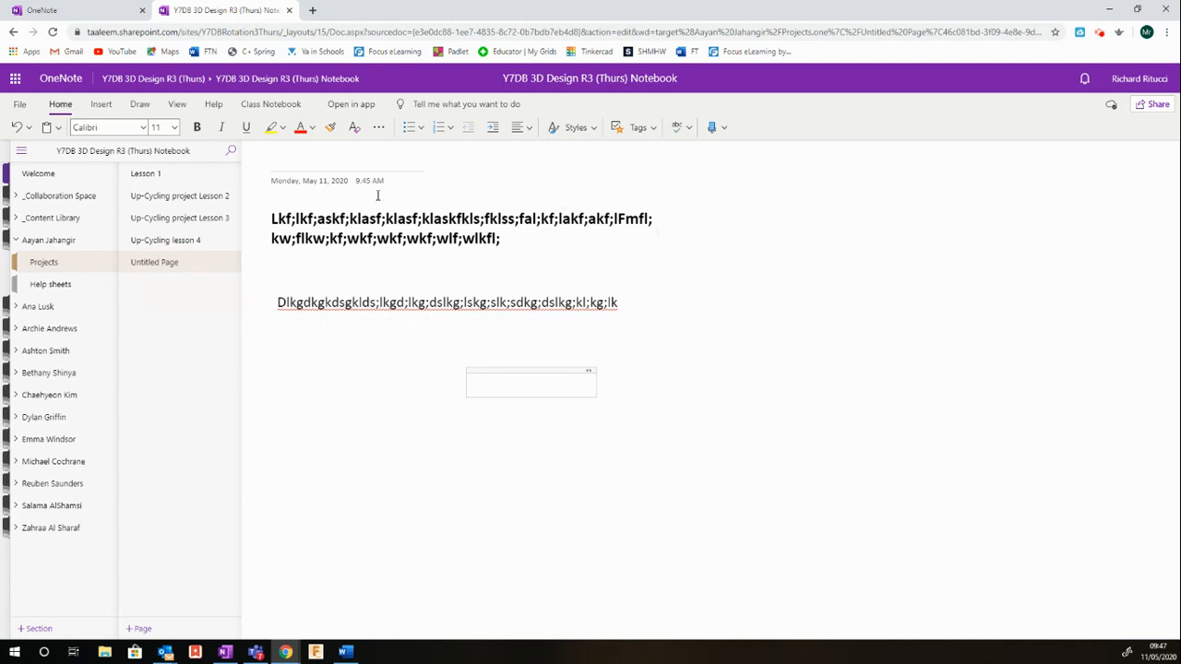
pyautogui.moveTo(375, 287); pyautogui.dragTo(369, 264)
pyautogui.click(395, 358)
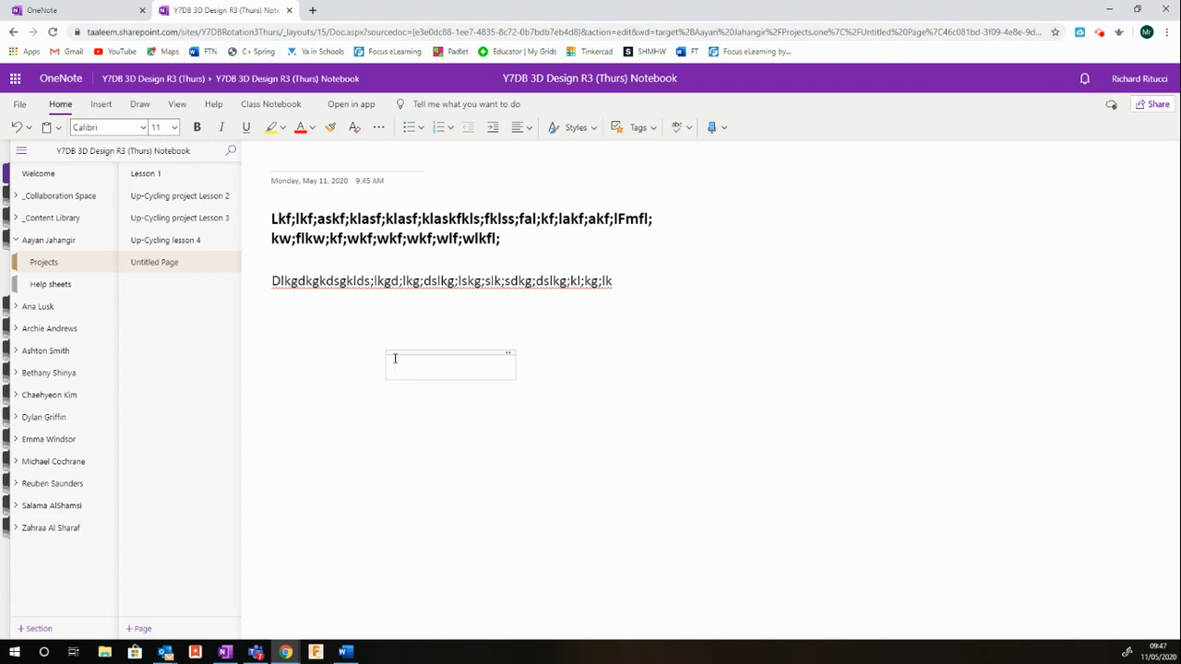
# Insert the picture file Batman.png from the Desktop into the blank area below the text
pyautogui.click(346, 340)
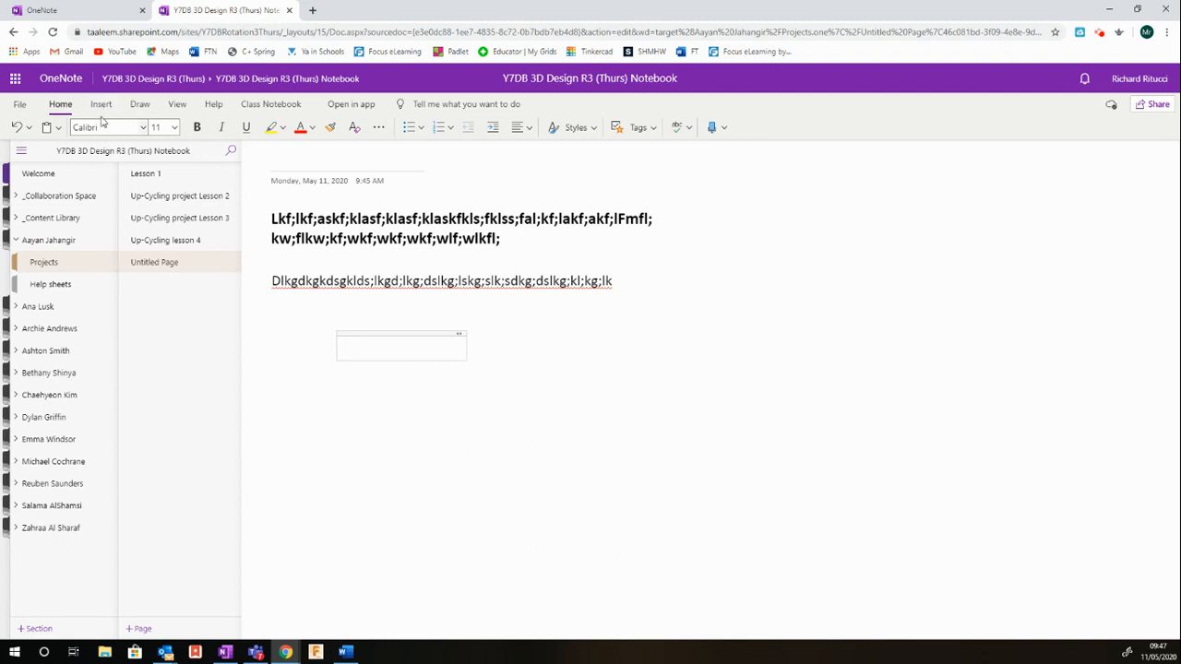
pyautogui.click(102, 107)
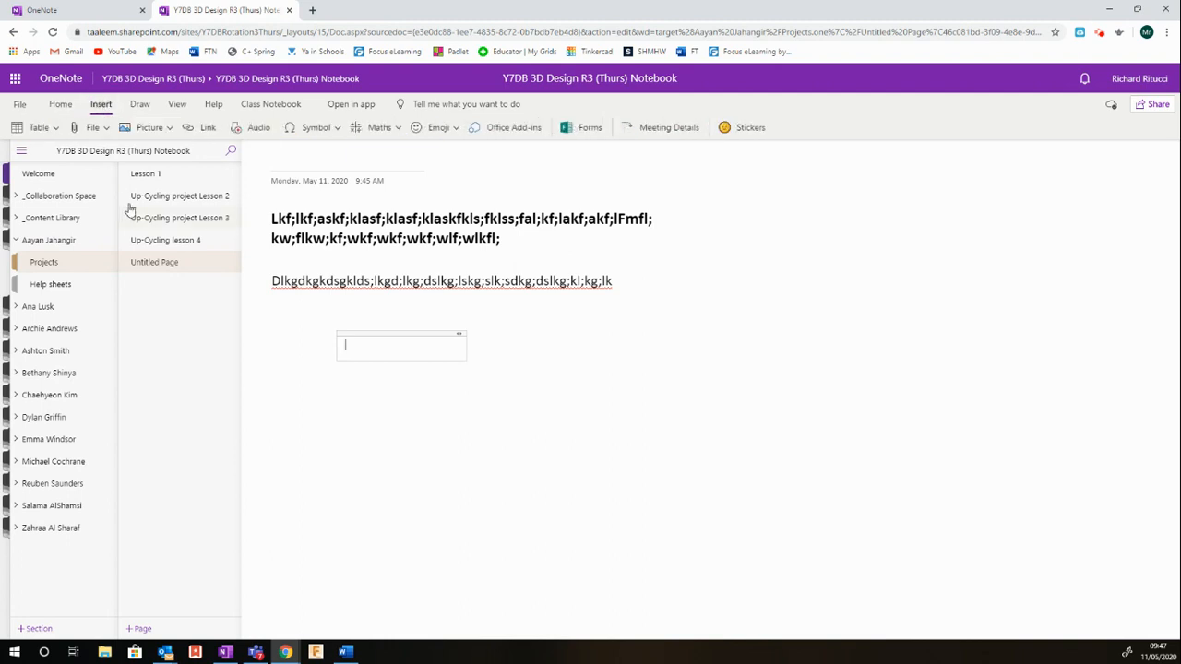
pyautogui.click(158, 131)
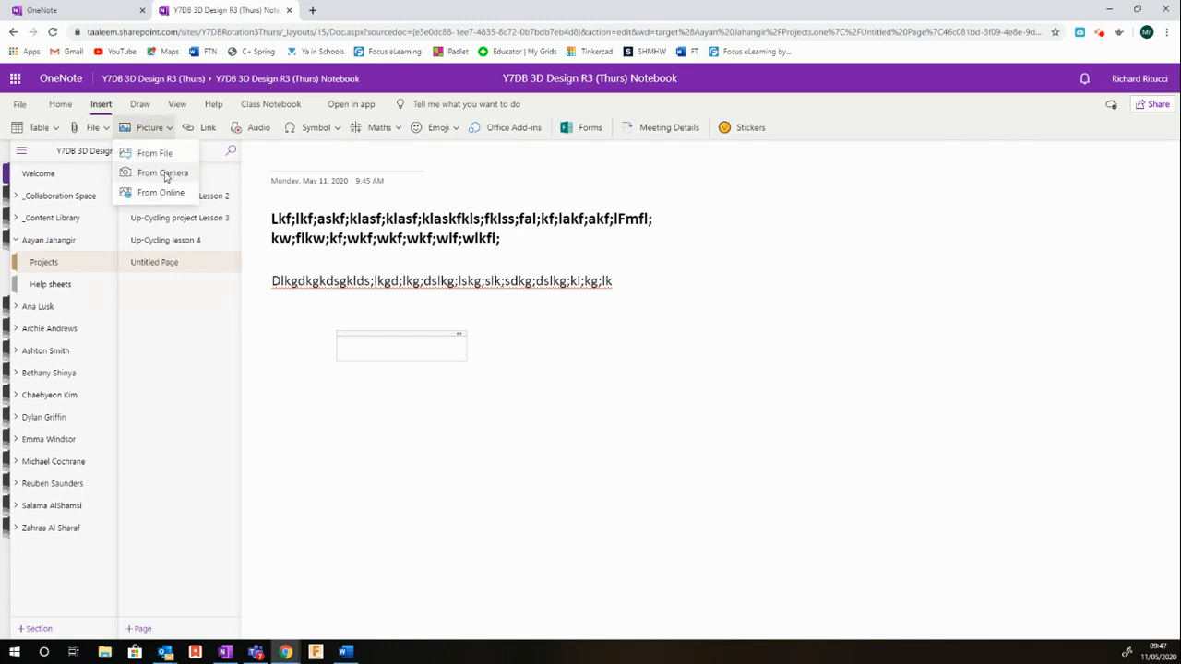
pyautogui.click(155, 153)
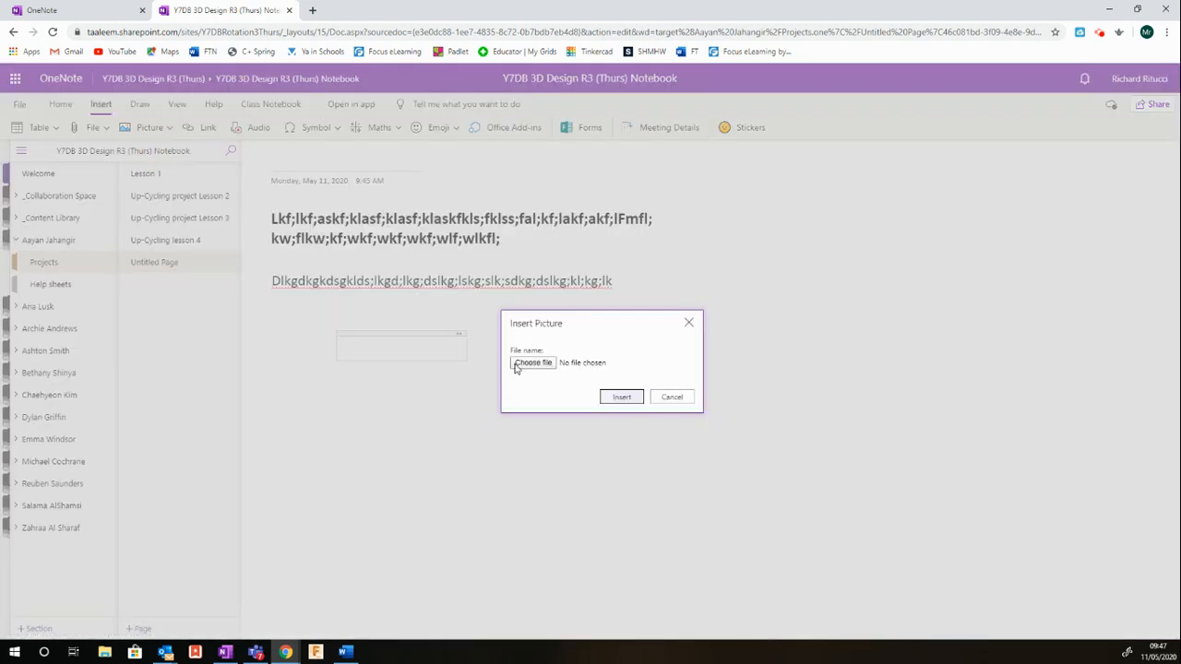
pyautogui.click(523, 366)
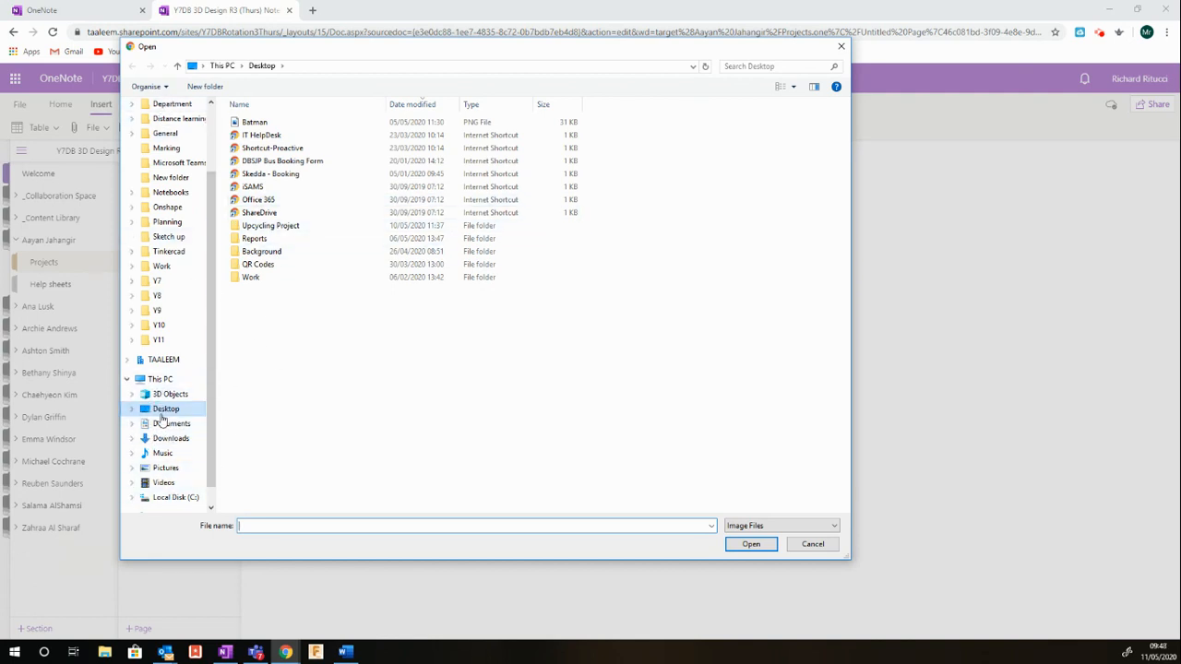
pyautogui.click(253, 125)
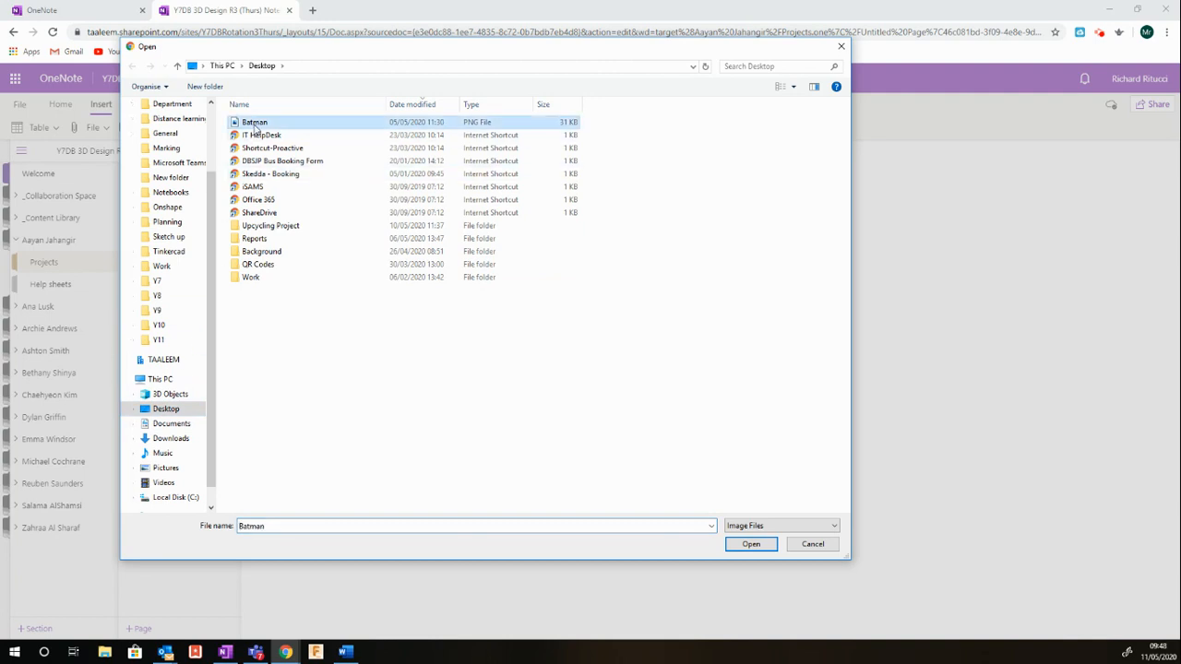
pyautogui.click(752, 546)
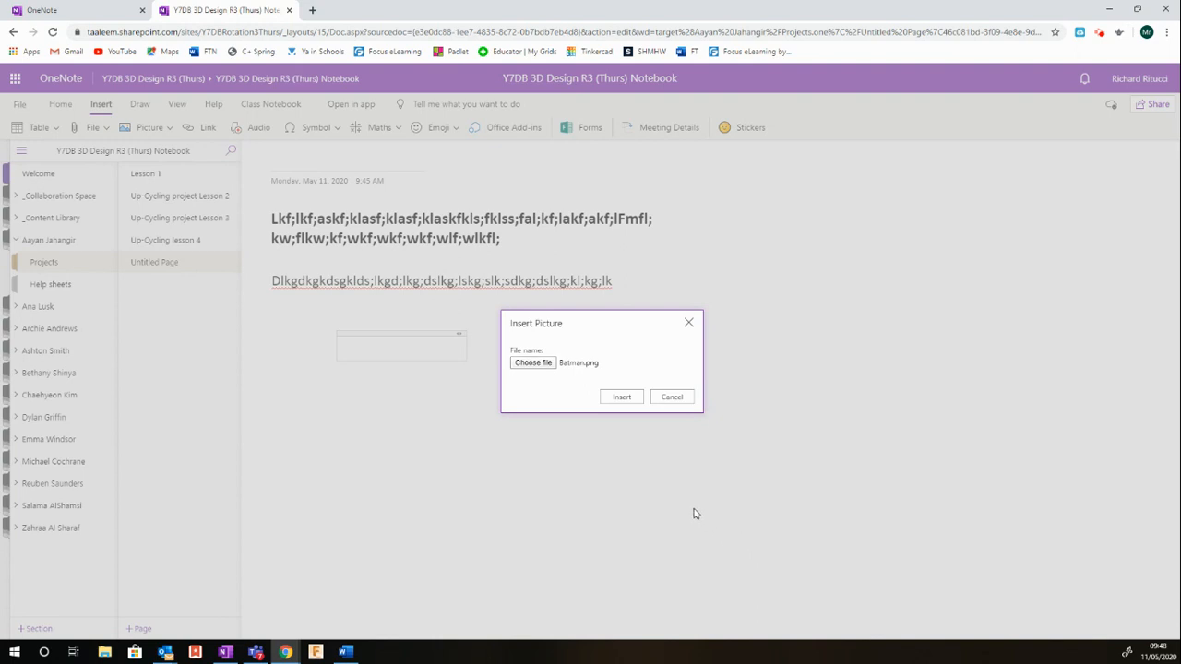
pyautogui.click(614, 403)
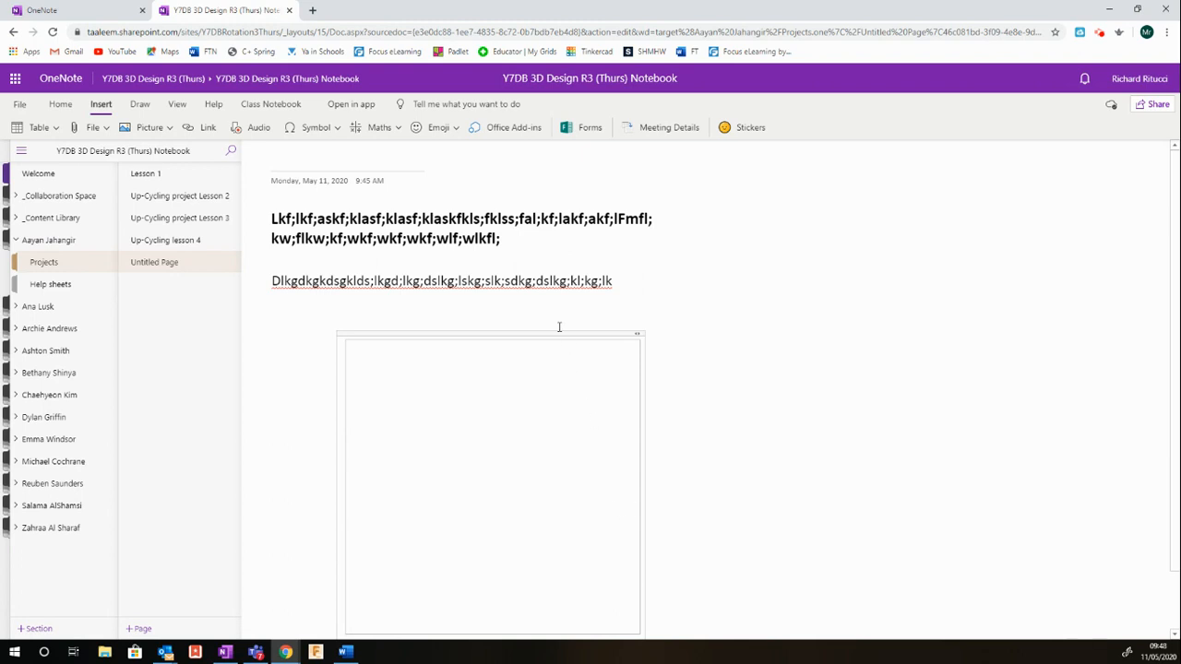
# Move the Batman logo to the right of the bold paragraph and scale it down to less than half its size
pyautogui.moveTo(561, 334); pyautogui.dragTo(884, 165)
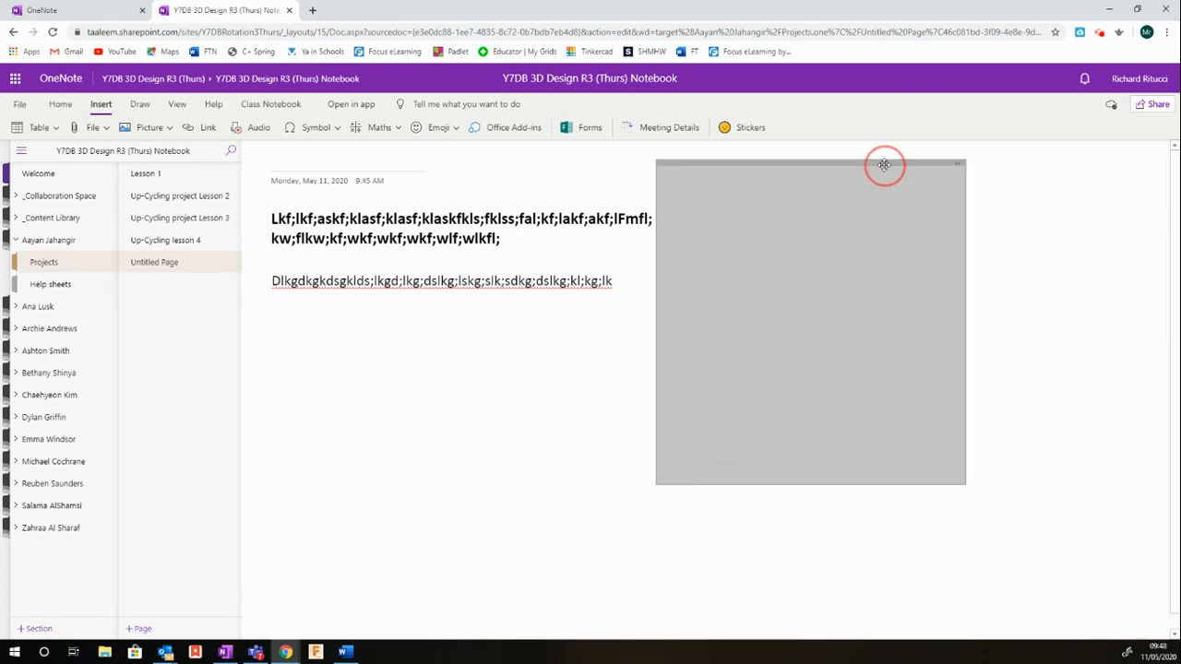
pyautogui.click(697, 456)
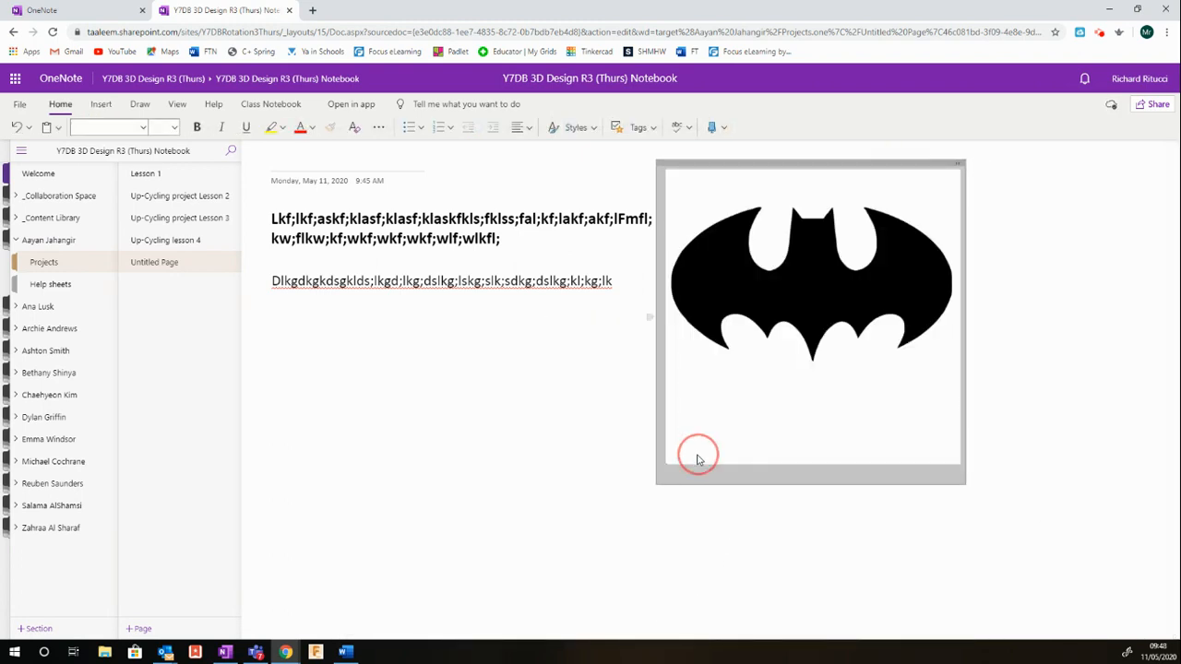
pyautogui.moveTo(665, 463); pyautogui.dragTo(720, 235)
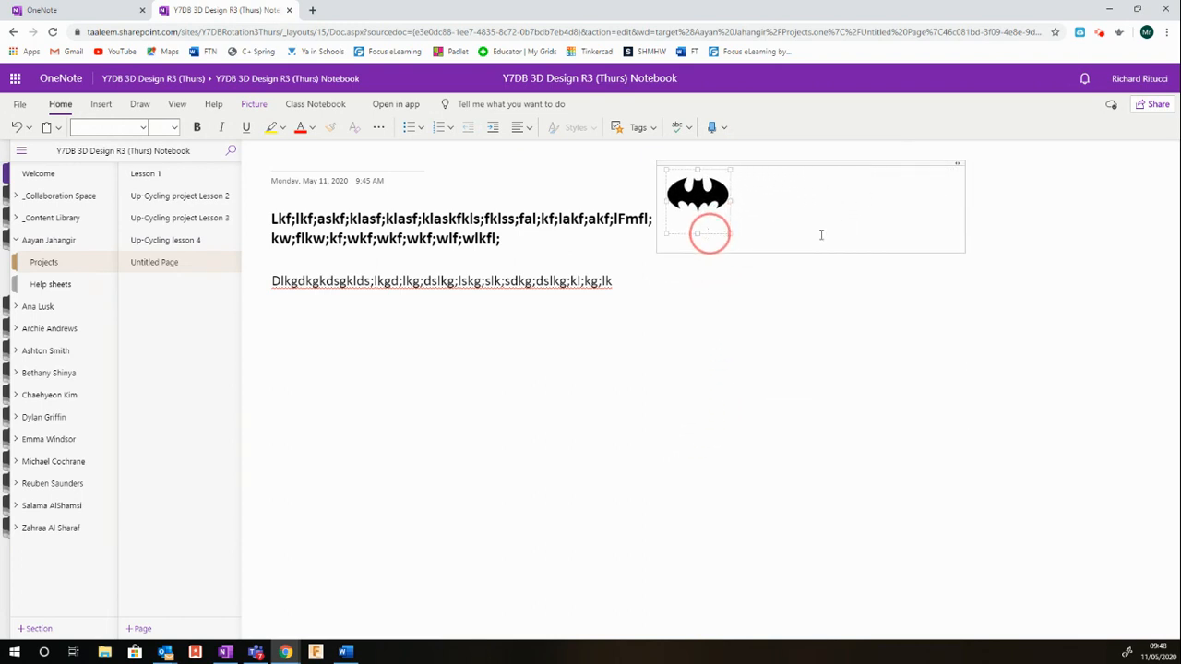
pyautogui.moveTo(787, 204); pyautogui.dragTo(788, 293)
pyautogui.click(701, 215)
pyautogui.moveTo(746, 164); pyautogui.dragTo(757, 192)
pyautogui.click(846, 222)
pyautogui.click(783, 258)
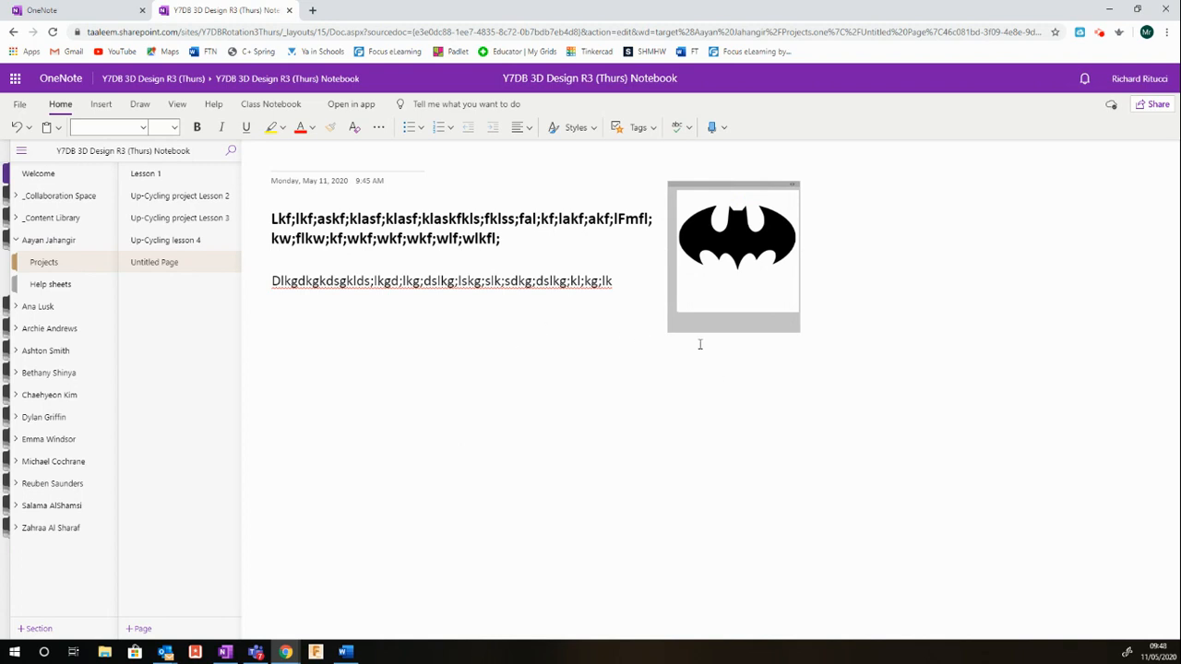
# Search online pictures for "batman", insert the full-length caped figure on a white background, and place it to the right of the logo
pyautogui.click(620, 336)
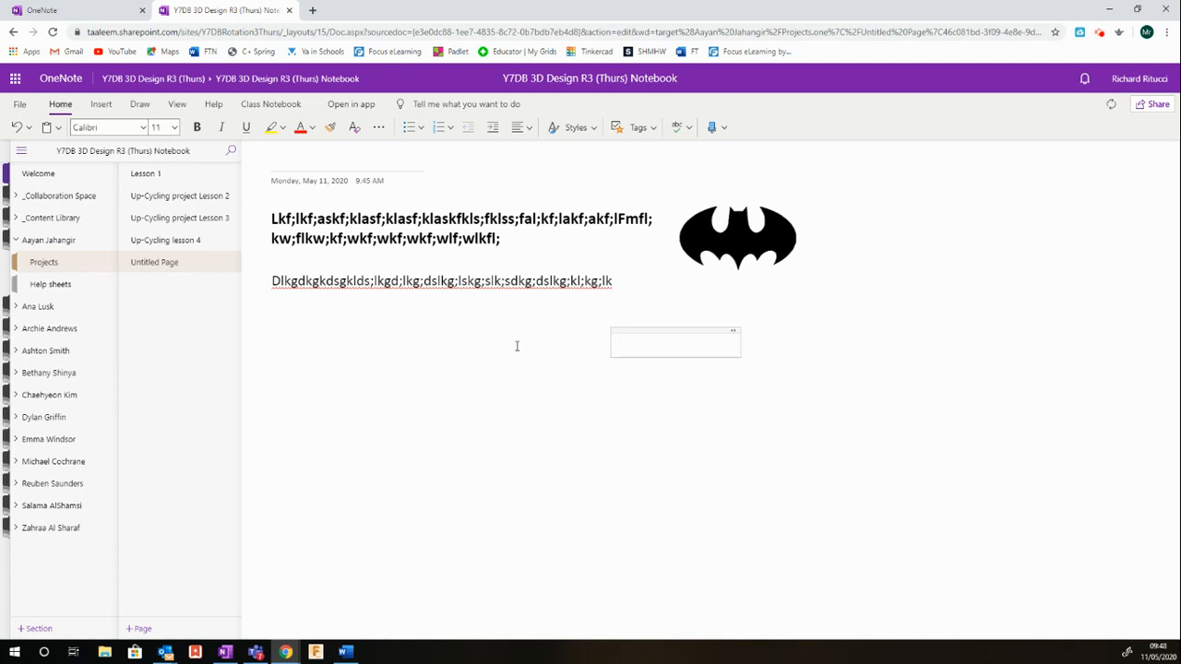
pyautogui.click(102, 107)
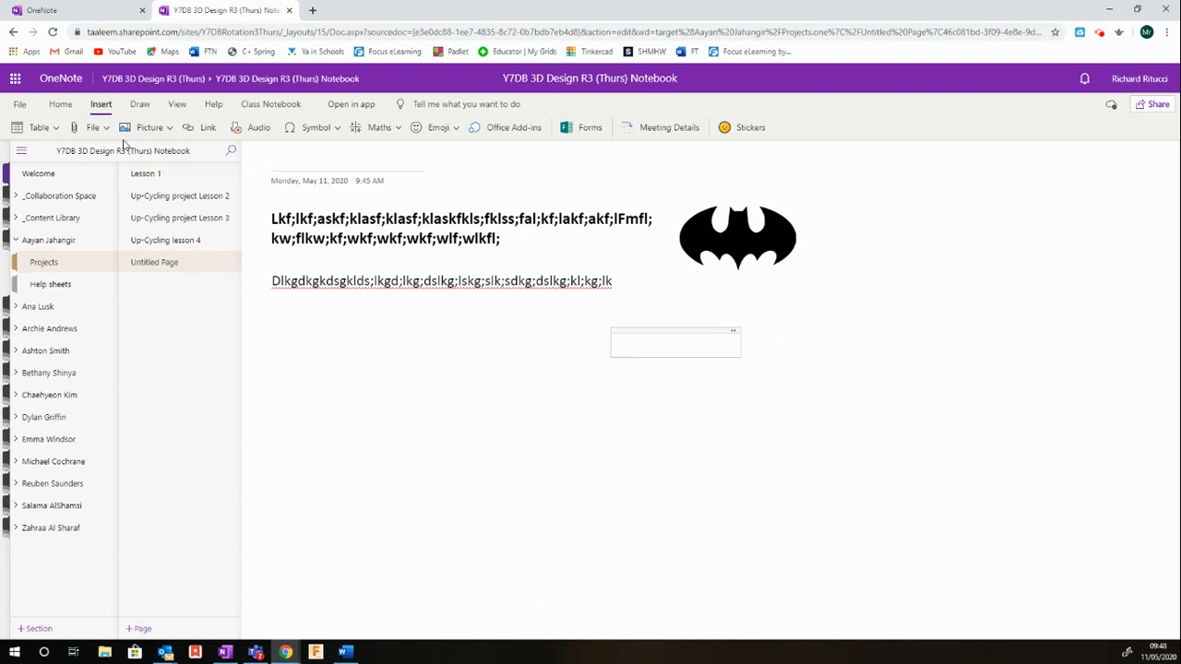
pyautogui.click(170, 129)
pyautogui.click(168, 193)
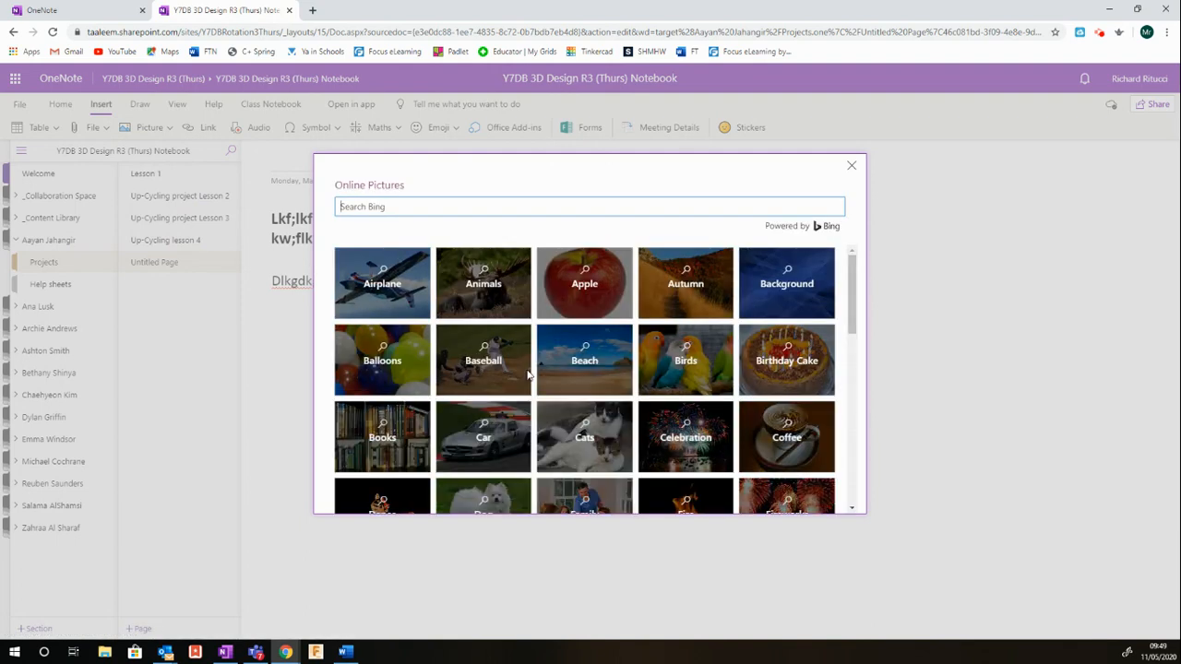
pyautogui.write('batman')
pyautogui.moveTo(529, 377)
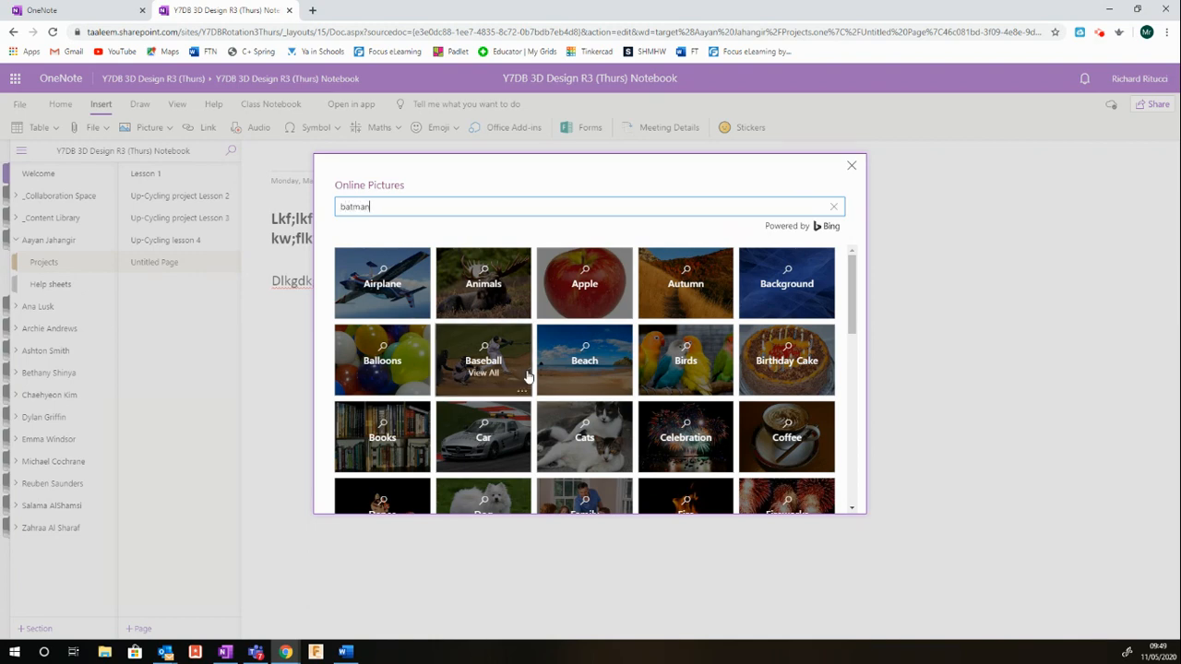
pyautogui.press('Return')
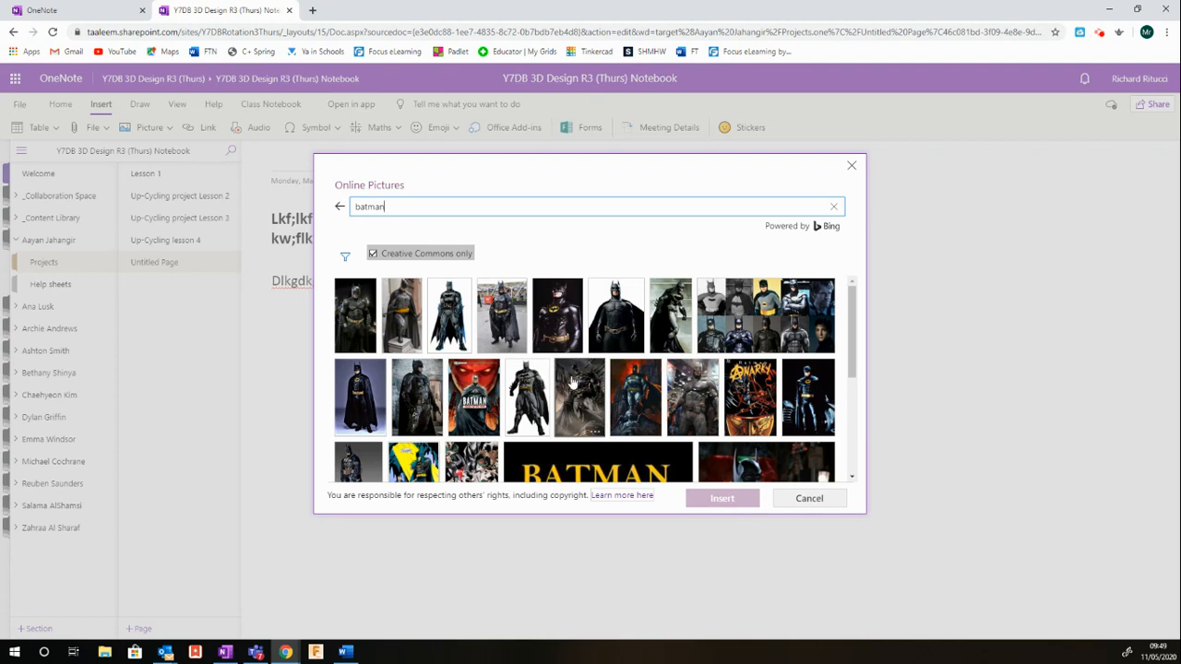
pyautogui.click(527, 398)
pyautogui.click(722, 499)
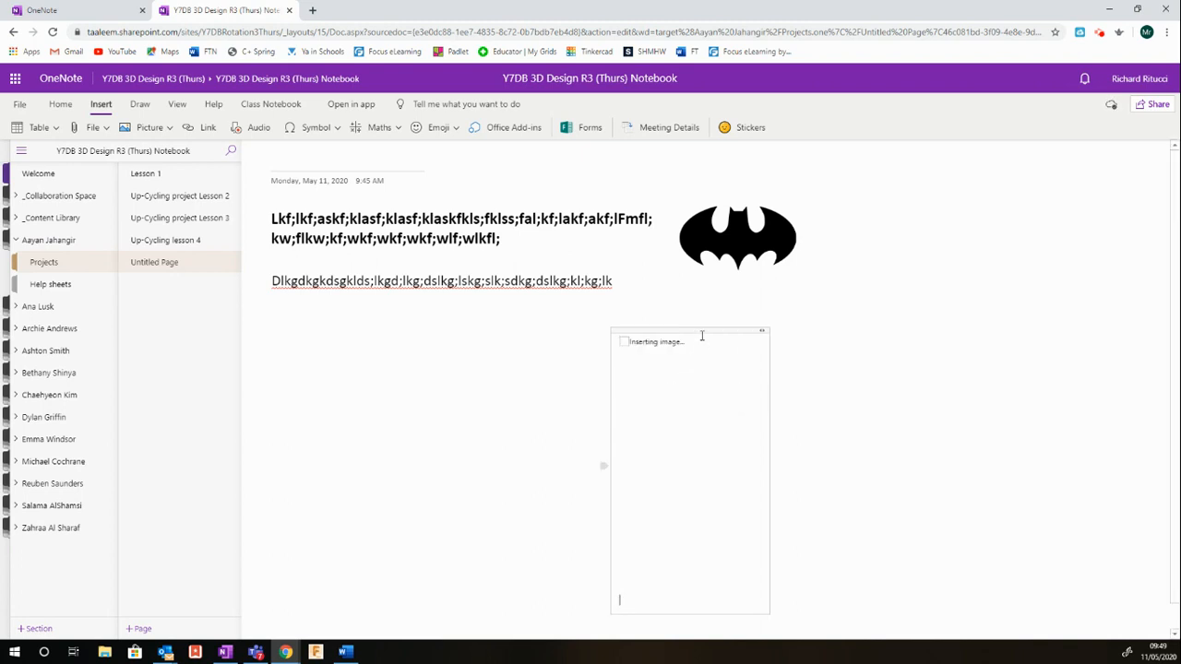
pyautogui.moveTo(704, 330); pyautogui.dragTo(896, 174)
# Add a text box reading "Batman" in the blank space to the left of the full-length figure
pyautogui.click(744, 380)
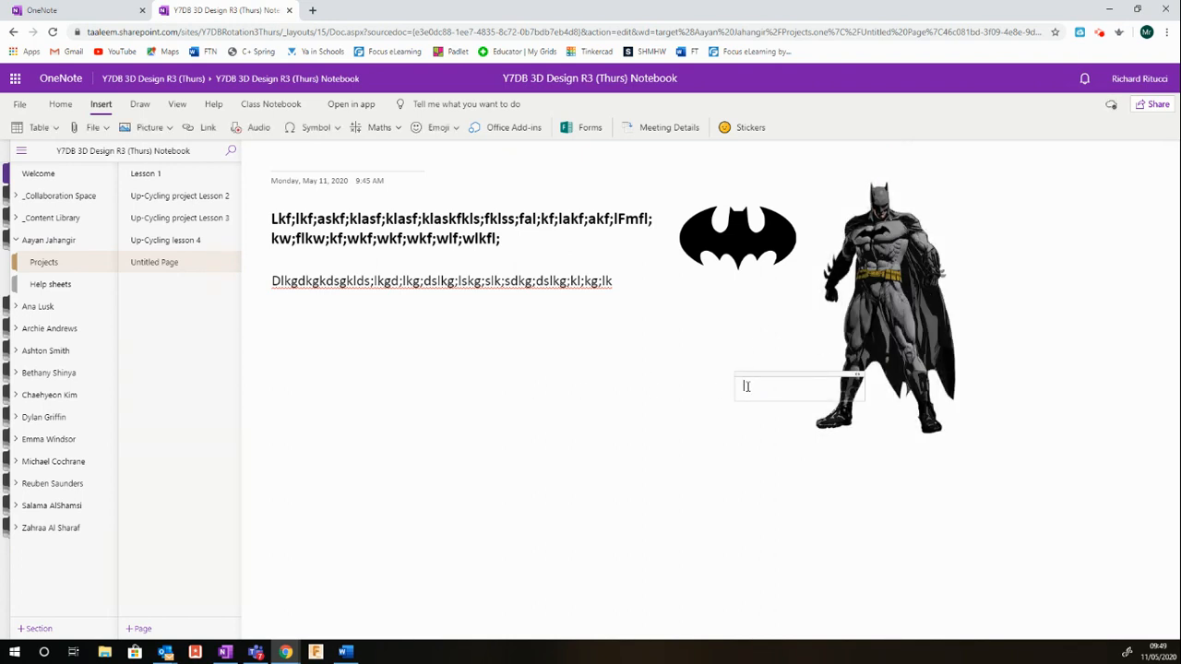
pyautogui.moveTo(775, 372); pyautogui.dragTo(633, 373)
pyautogui.click(621, 392)
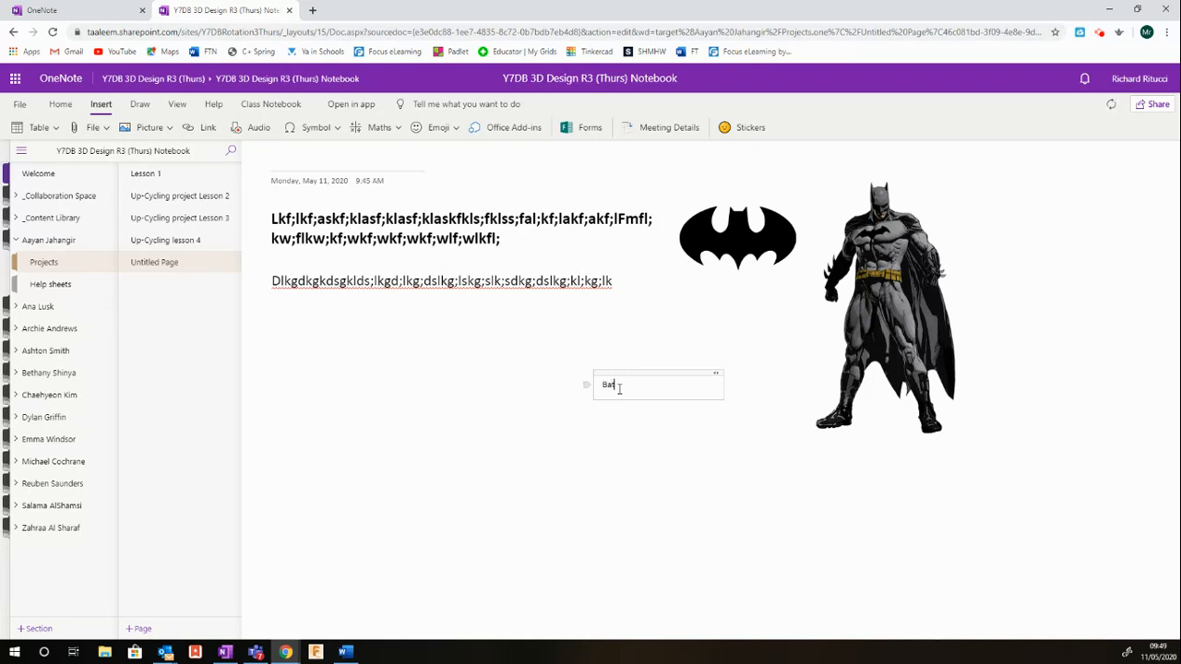
# Format the word "Batman" in Cooper Black at font size 26
pyautogui.moveTo(633, 385); pyautogui.dragTo(594, 385)
pyautogui.click(60, 104)
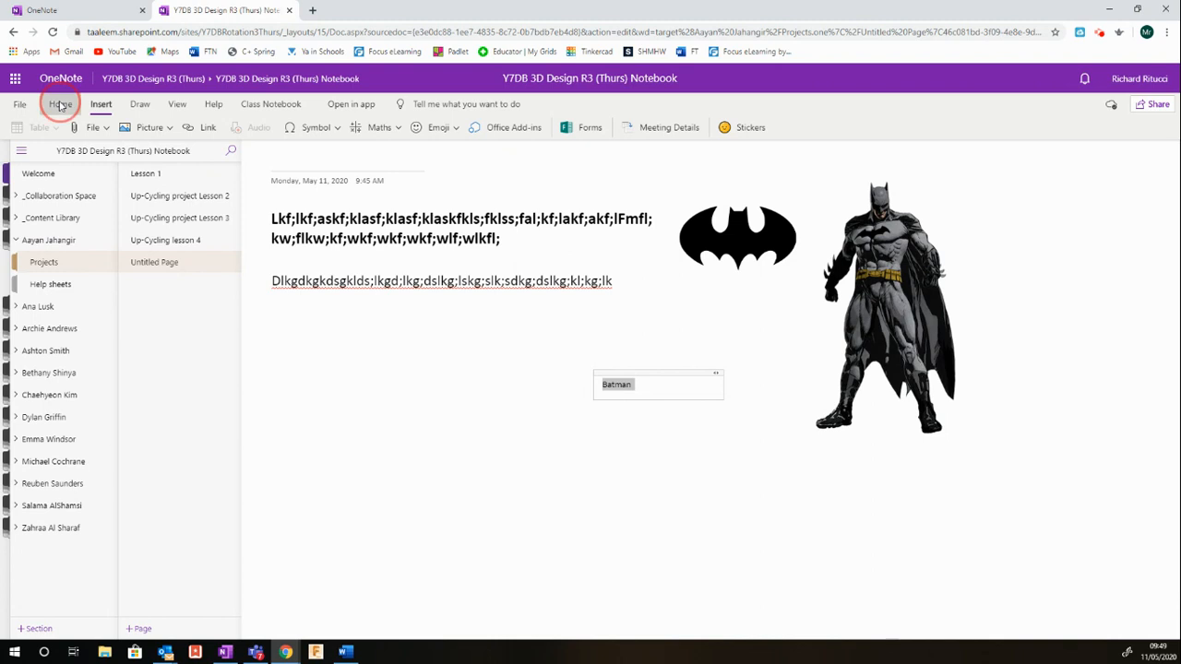
pyautogui.click(143, 129)
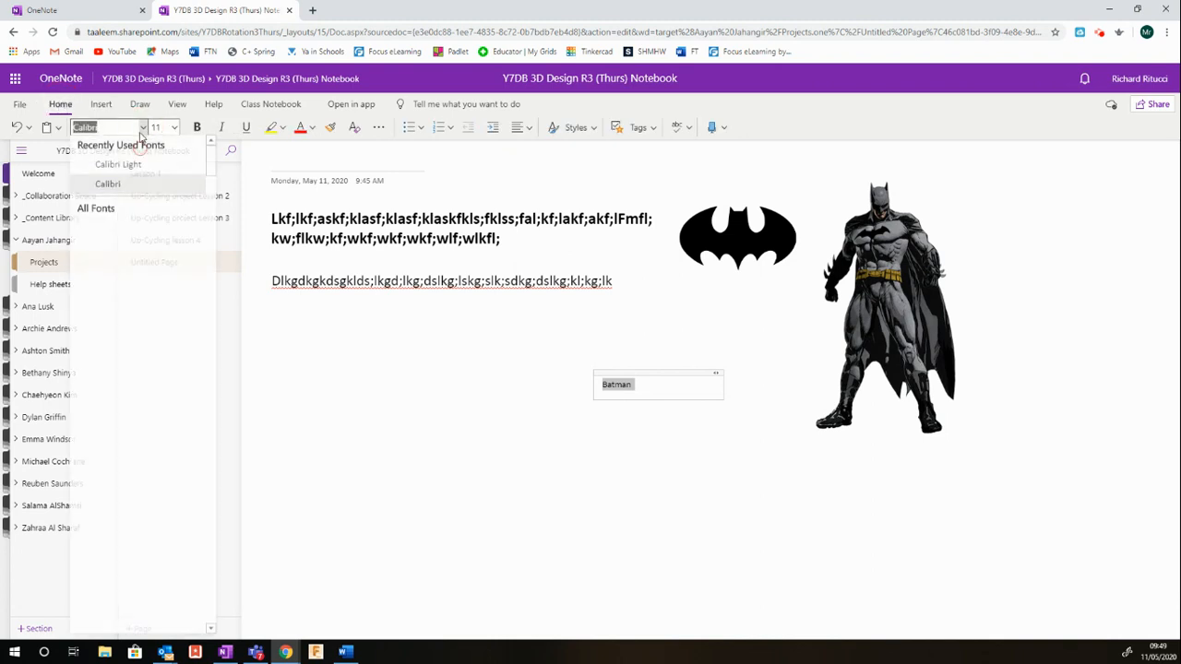
pyautogui.scroll(-3, 142, 369)
pyautogui.scroll(-4, 142, 395)
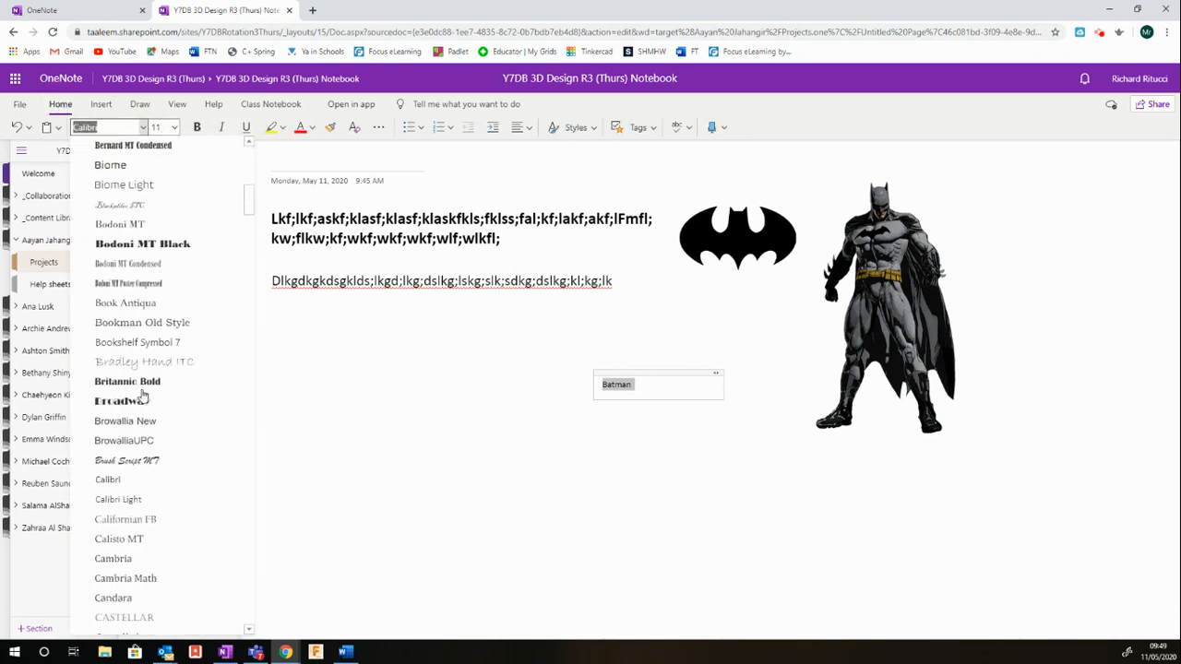
pyautogui.scroll(-3, 141, 395)
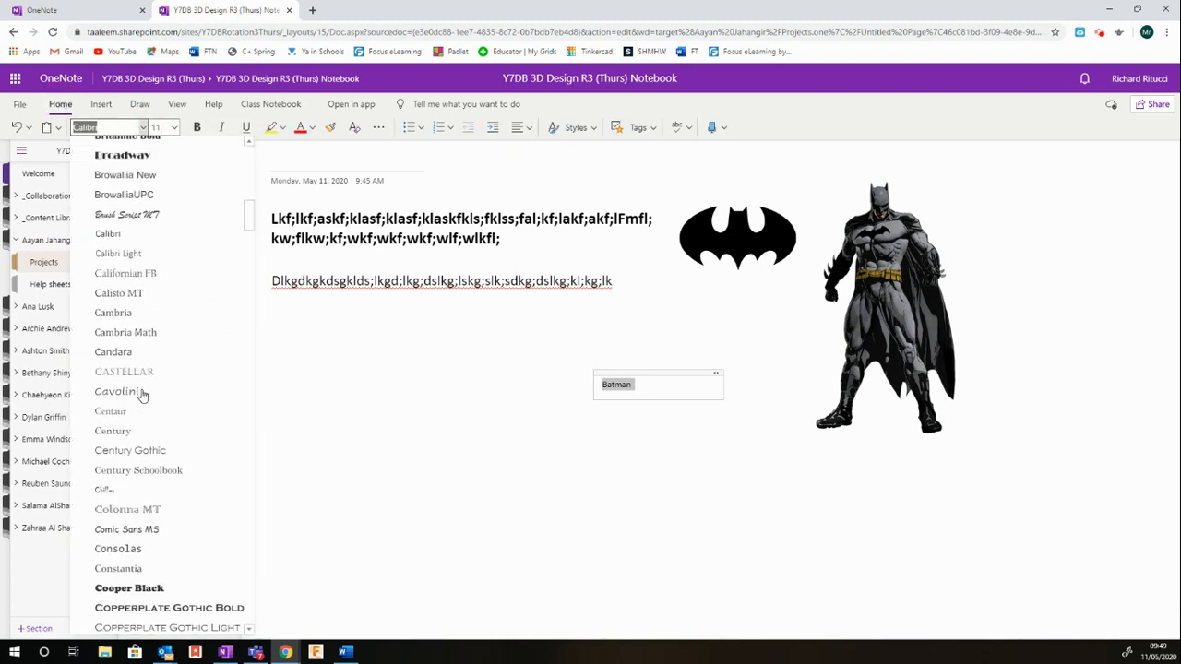
pyautogui.click(157, 589)
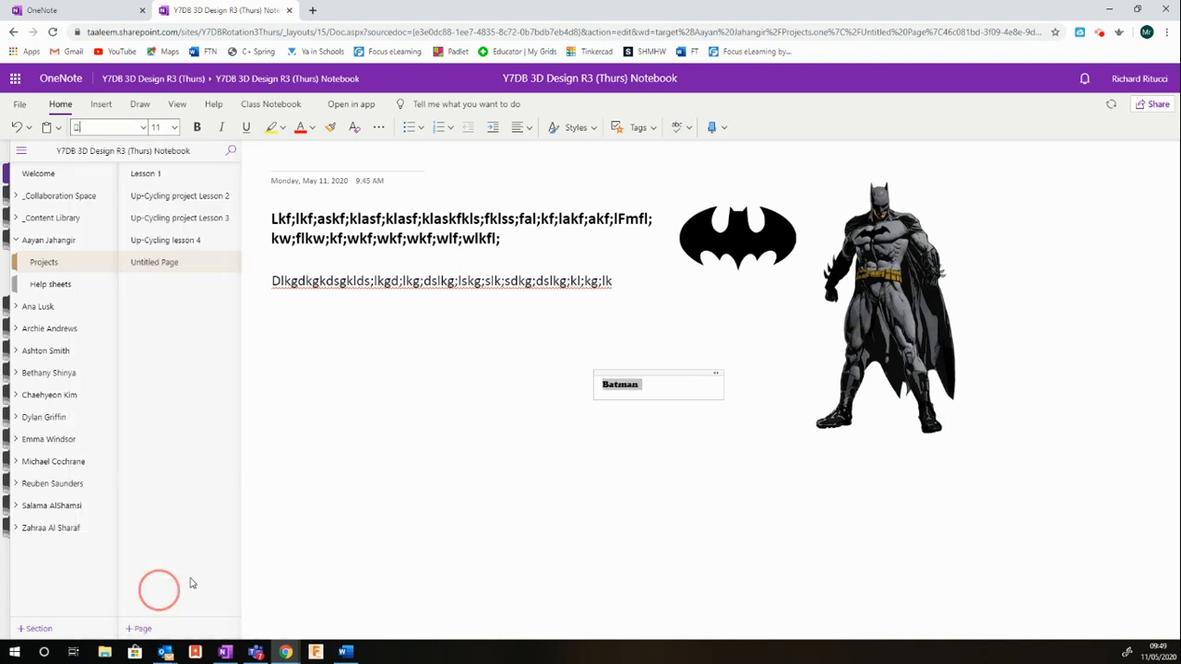
pyautogui.click(174, 127)
pyautogui.click(164, 342)
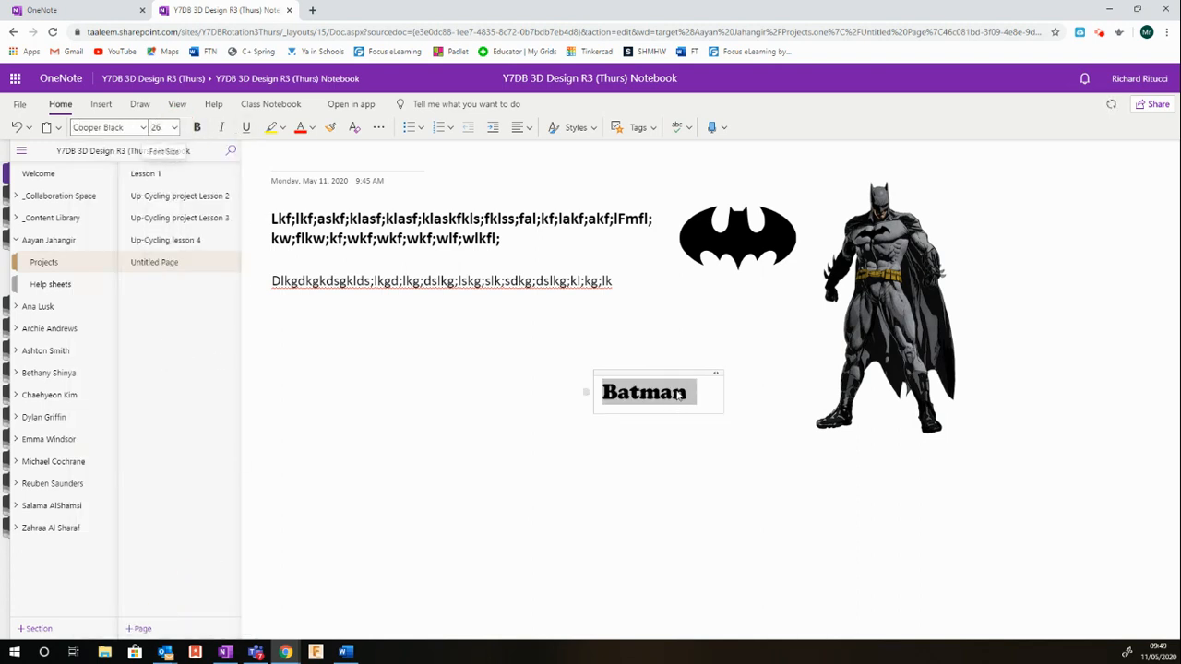
# Move the "Batman" caption below the logo, right beside the full-length figure
pyautogui.moveTo(669, 374); pyautogui.dragTo(820, 306)
pyautogui.click(801, 401)
pyautogui.click(691, 444)
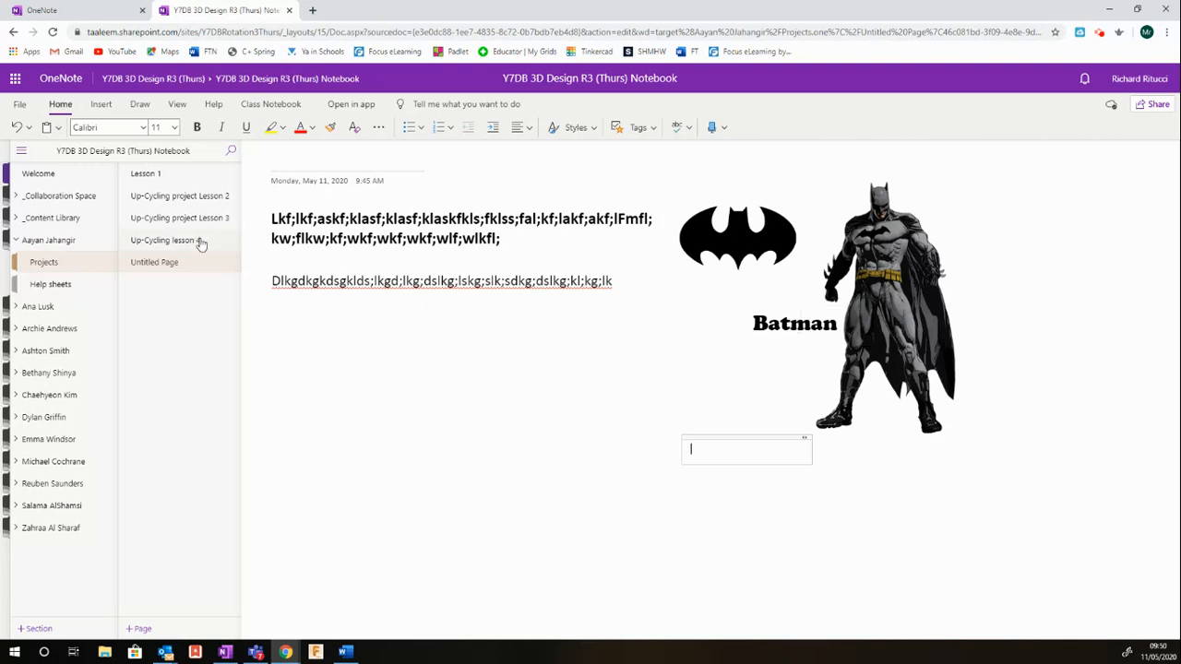
# Draw a thick red pen scribble across the blank area below the text and over the full-length figure, and erase it
pyautogui.click(464, 359)
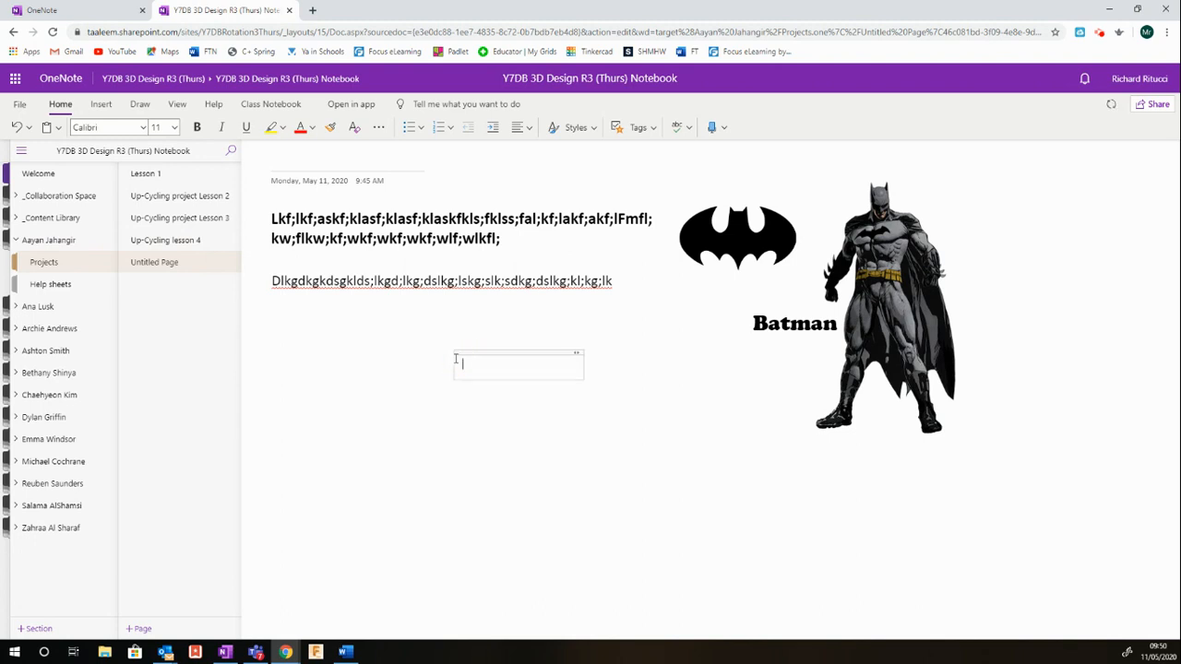
pyautogui.click(313, 341)
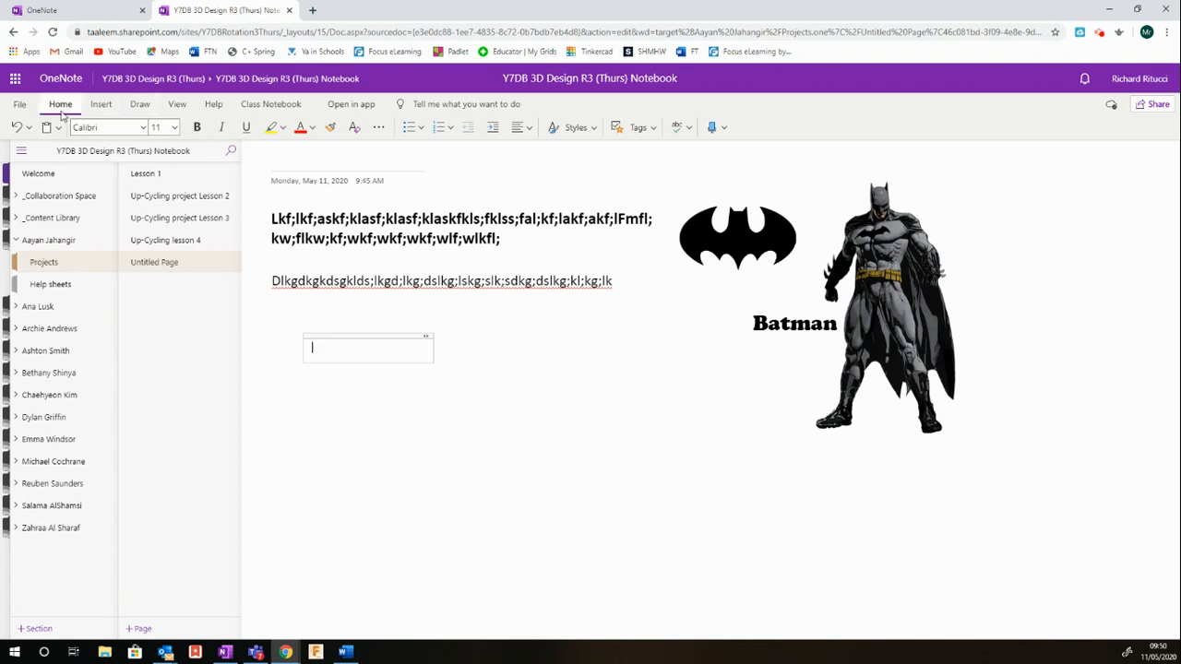
pyautogui.click(140, 105)
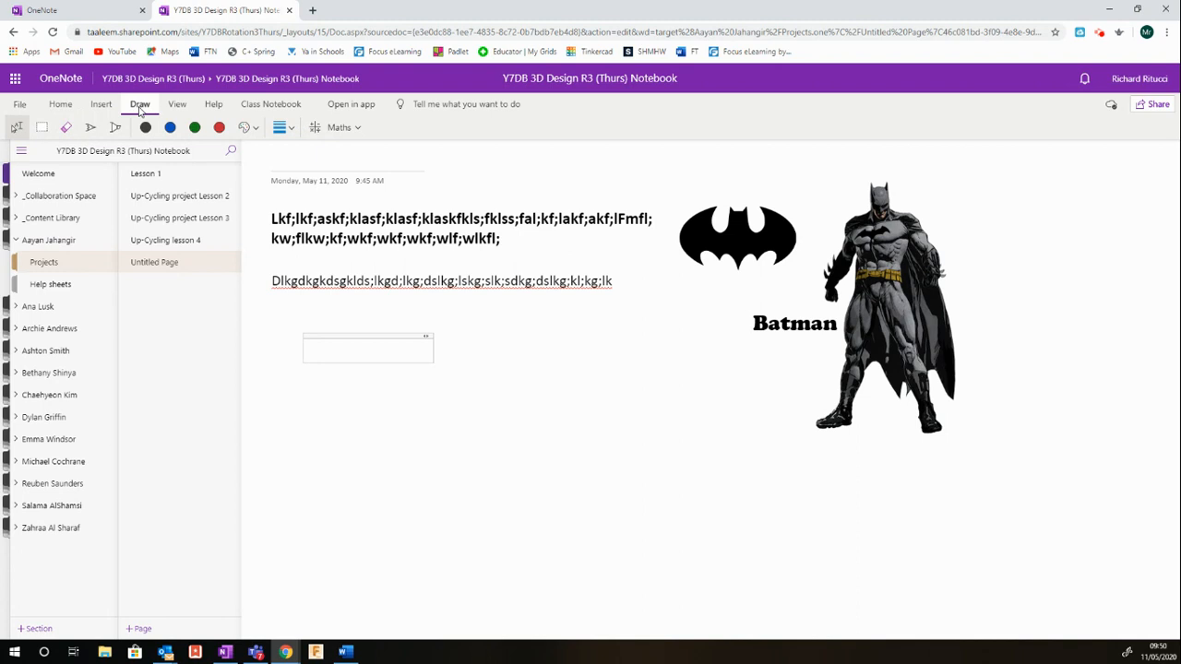
pyautogui.click(90, 129)
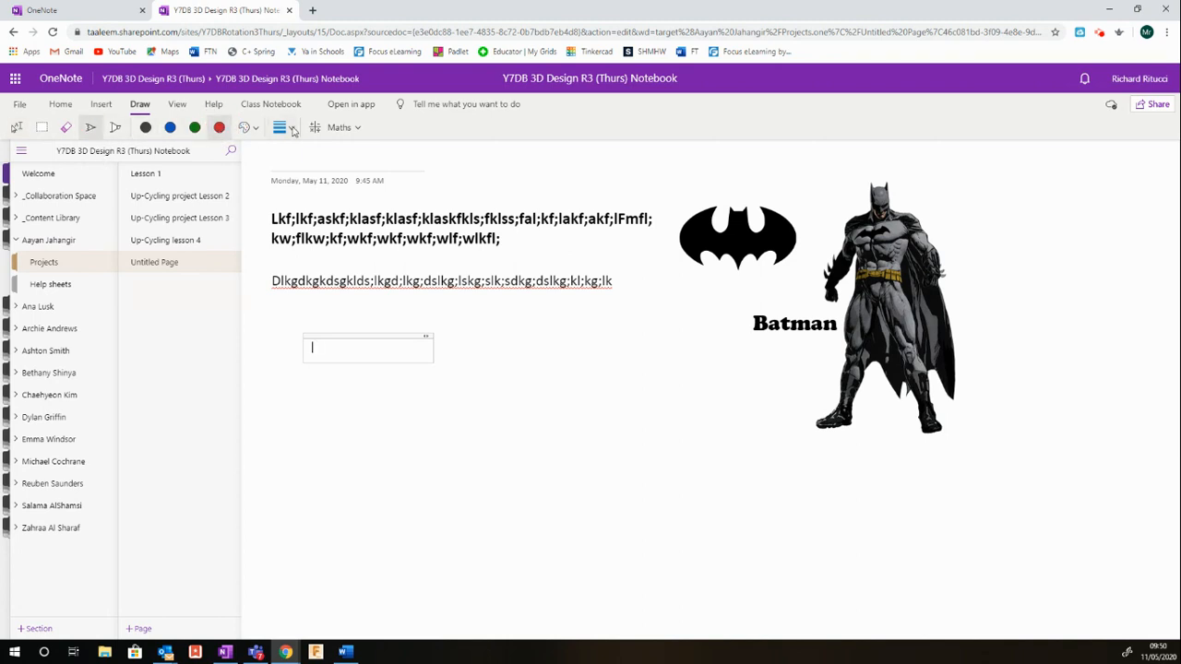
pyautogui.click(291, 129)
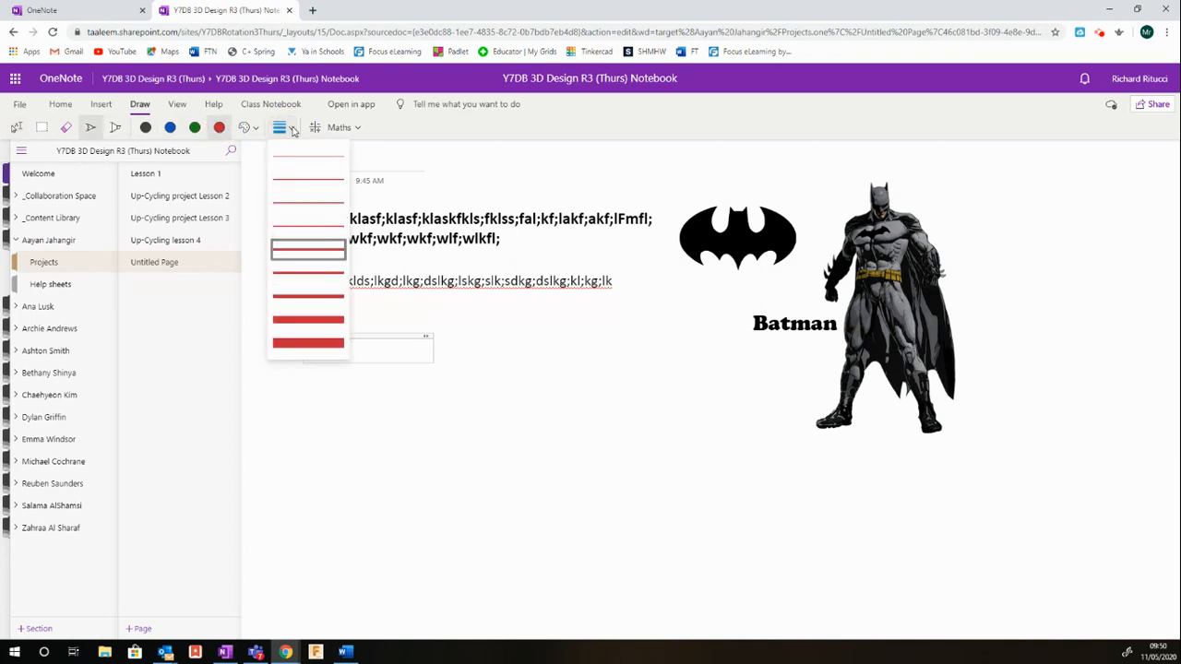
pyautogui.click(297, 299)
pyautogui.moveTo(510, 396)
pyautogui.mouseDown()
pyautogui.moveTo(559, 404)
pyautogui.moveTo(629, 360)
pyautogui.moveTo(678, 452)
pyautogui.moveTo(699, 305)
pyautogui.moveTo(489, 428)
pyautogui.moveTo(759, 522)
pyautogui.moveTo(914, 379)
pyautogui.mouseUp()
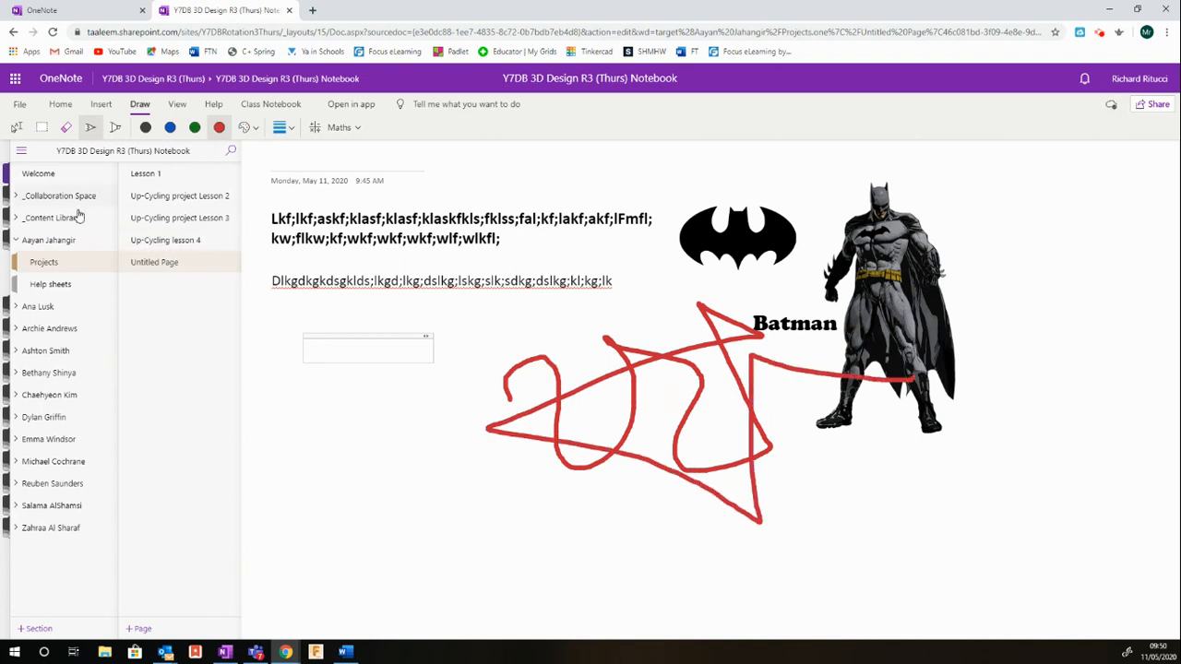
pyautogui.click(65, 129)
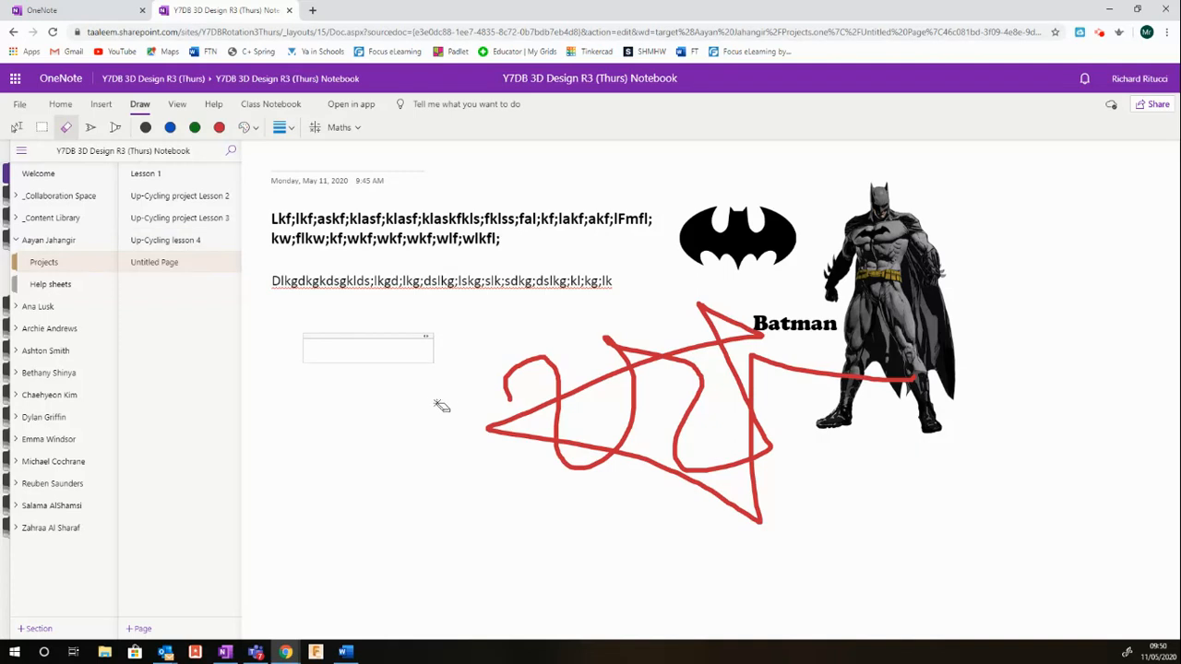
pyautogui.click(542, 415)
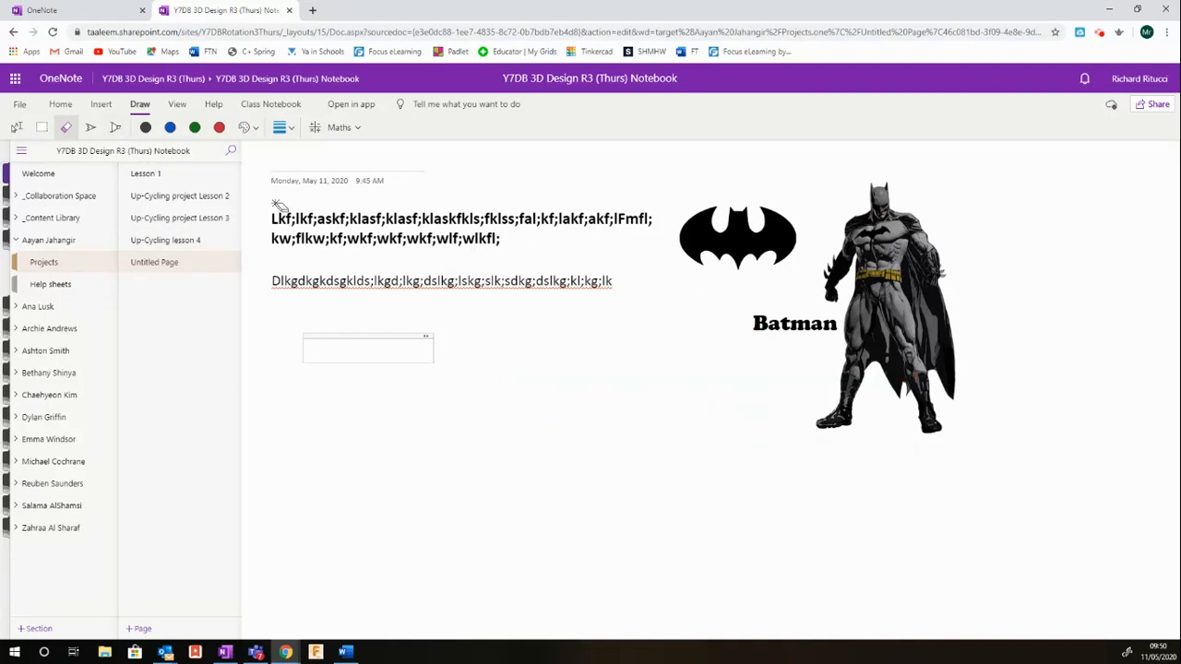
# Highlight the two bold text lines and the "Batman" caption with the yellow highlighter at the second-thickest stroke width
pyautogui.click(116, 130)
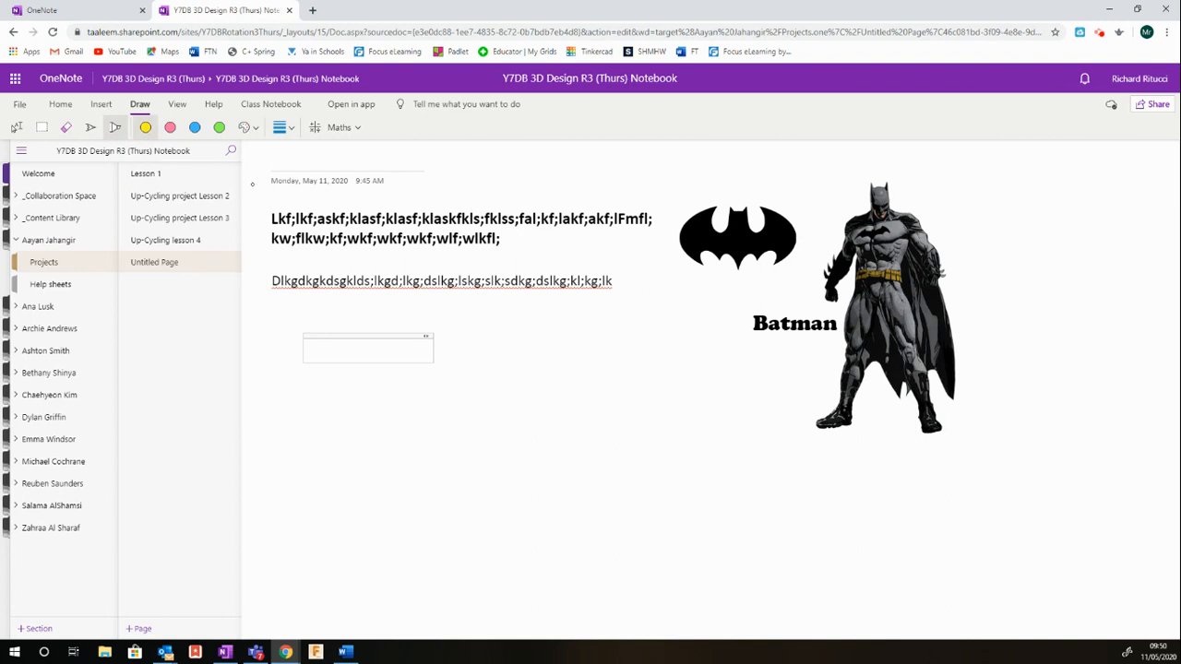
pyautogui.click(282, 129)
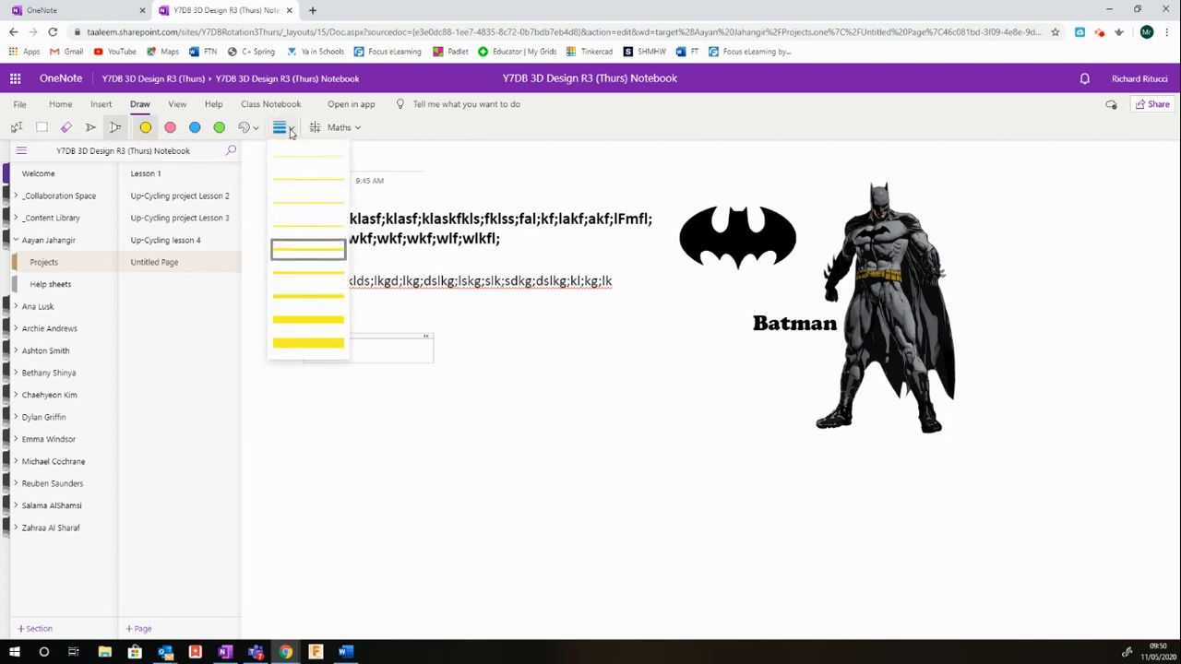
pyautogui.click(318, 321)
pyautogui.moveTo(272, 221)
pyautogui.mouseDown()
pyautogui.moveTo(634, 219)
pyautogui.moveTo(339, 238)
pyautogui.mouseUp()
pyautogui.moveTo(418, 239); pyautogui.dragTo(541, 245)
pyautogui.moveTo(736, 314); pyautogui.dragTo(864, 325)
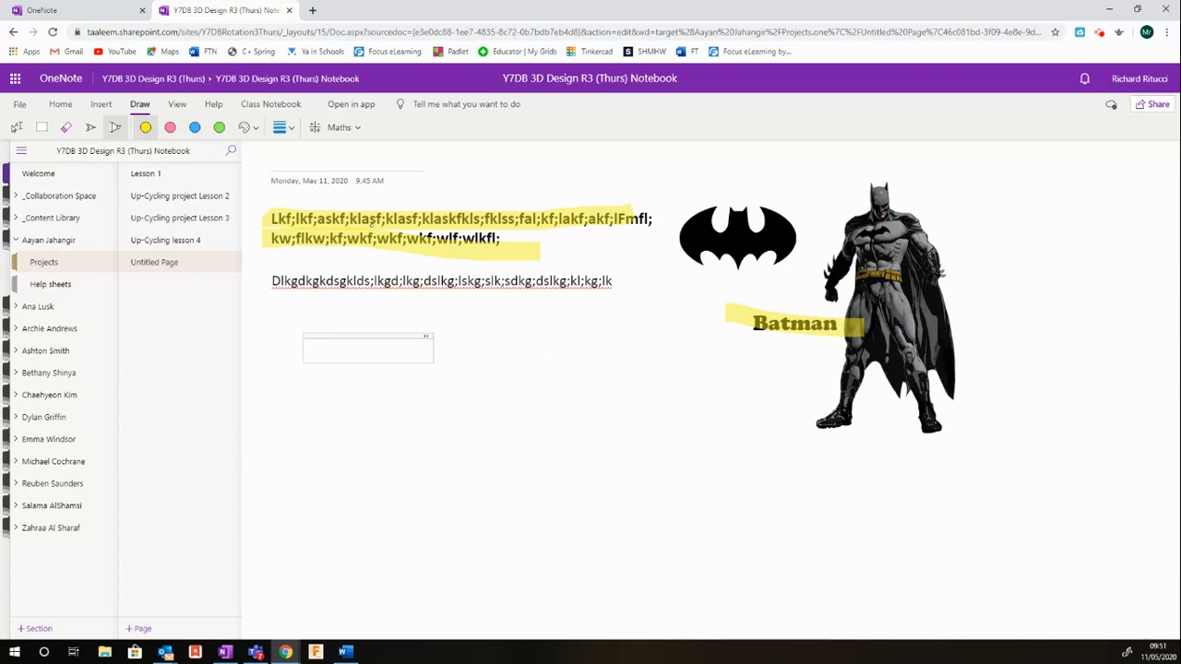
# Draw a wavy yellow highlighter stroke in the blank area below the text, and delete it as a selected object
pyautogui.click(149, 129)
pyautogui.moveTo(521, 351); pyautogui.dragTo(624, 379)
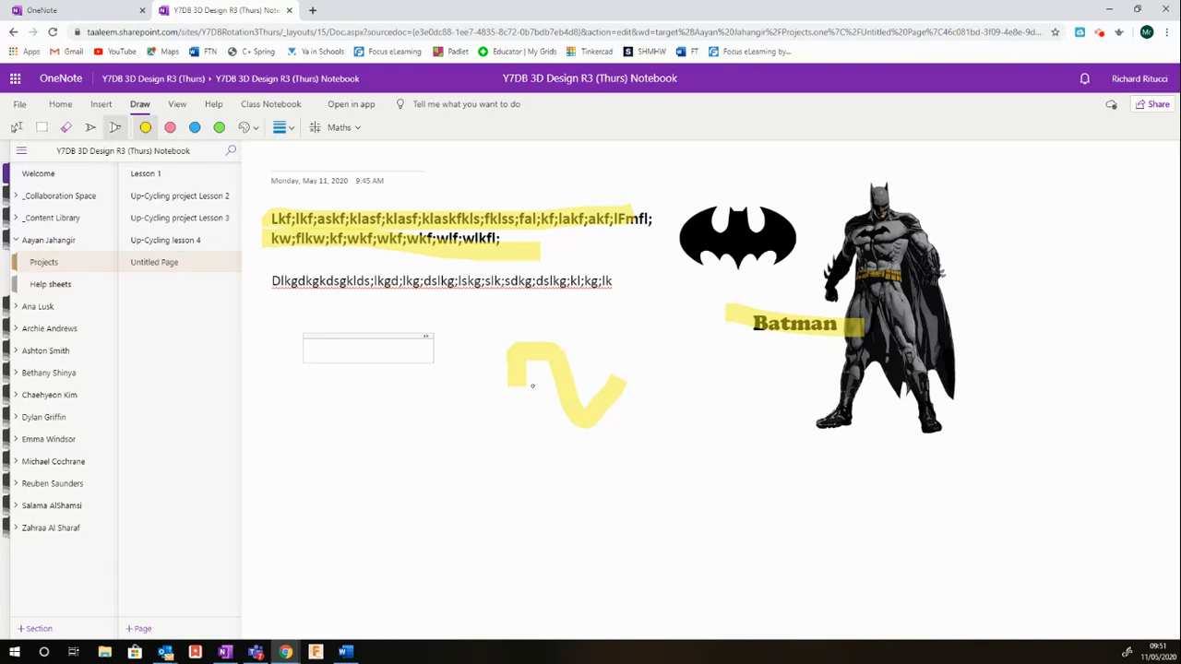
pyautogui.click(18, 129)
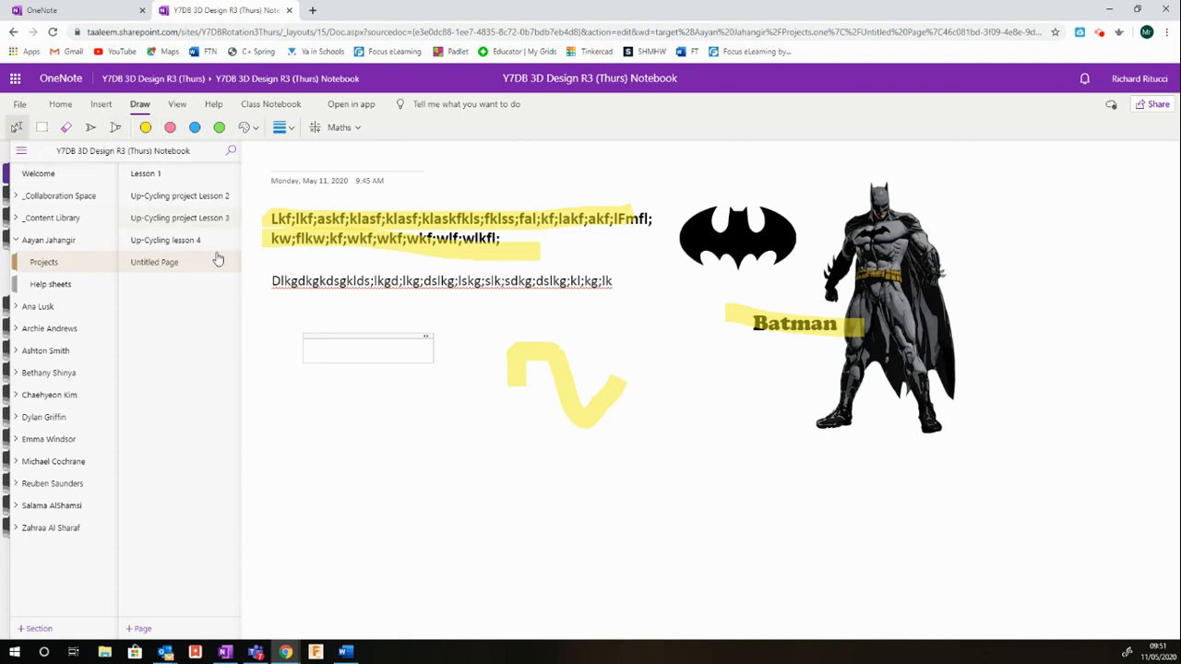
pyautogui.click(366, 244)
pyautogui.click(461, 205)
pyautogui.click(674, 405)
pyautogui.click(795, 323)
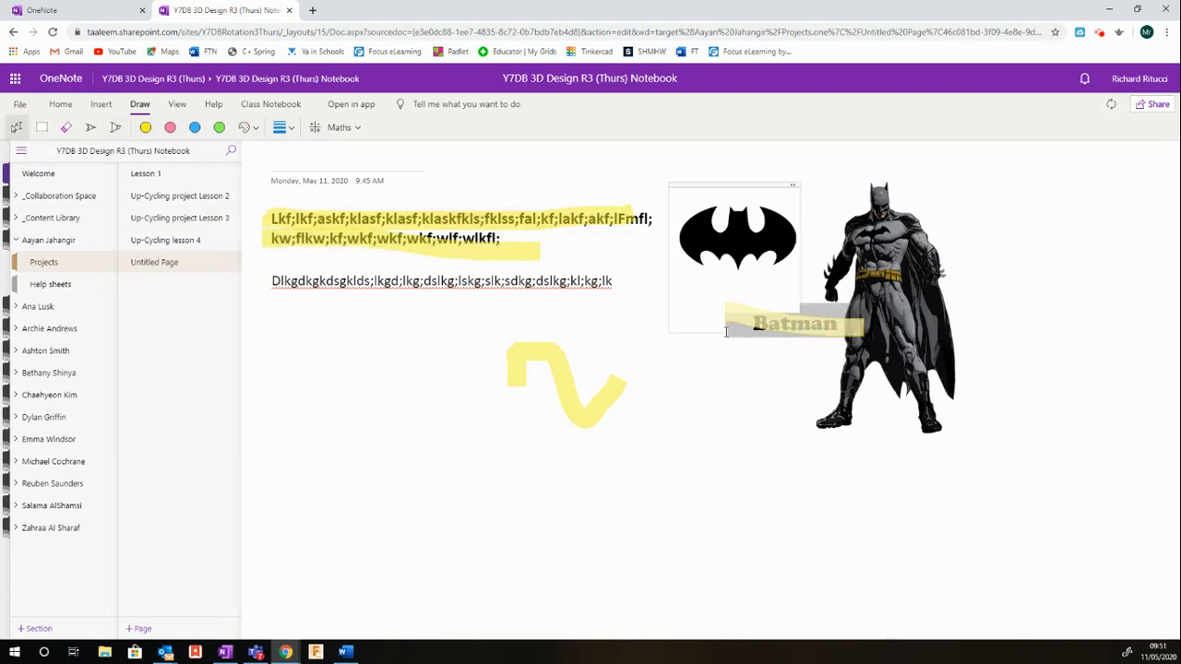
pyautogui.click(542, 362)
pyautogui.press('Delete')
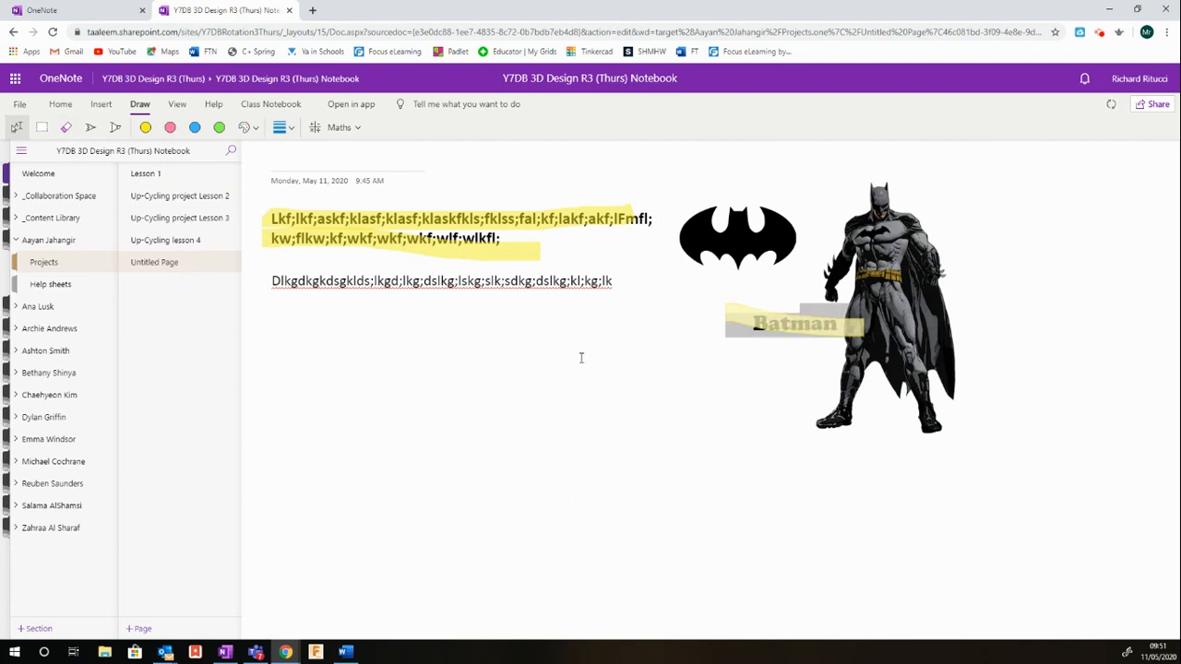
# Insert the Desktop file "A guide to online safety for distance learning" as an attachment in the blank space below the underlined text
pyautogui.click(667, 374)
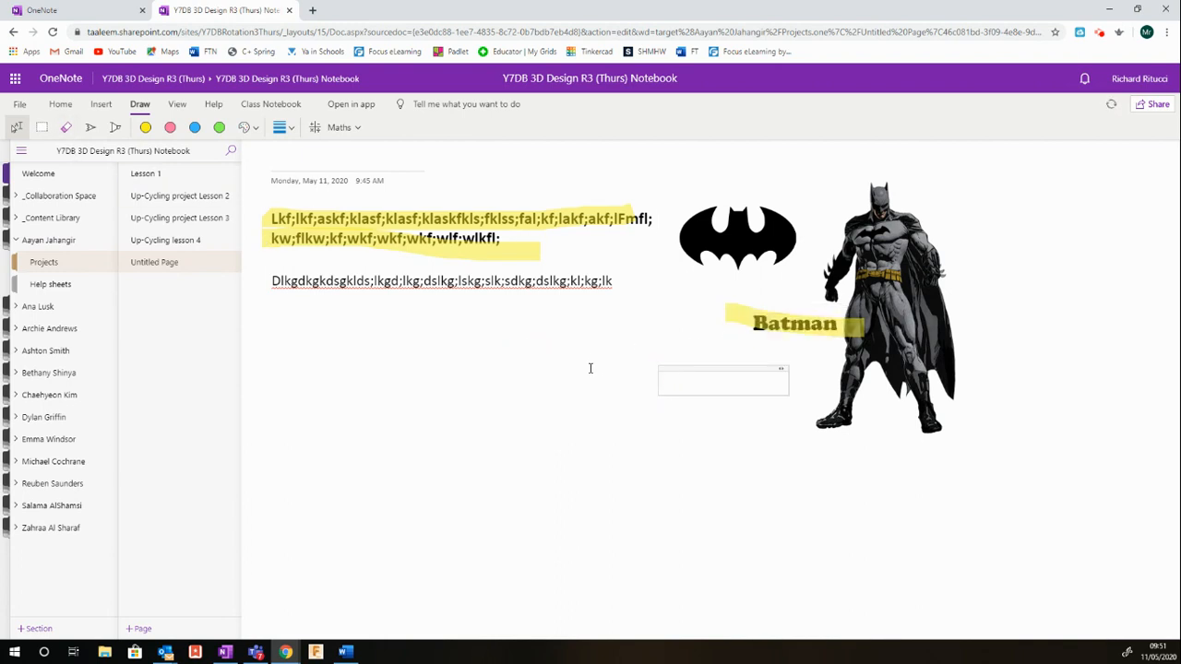
pyautogui.click(311, 345)
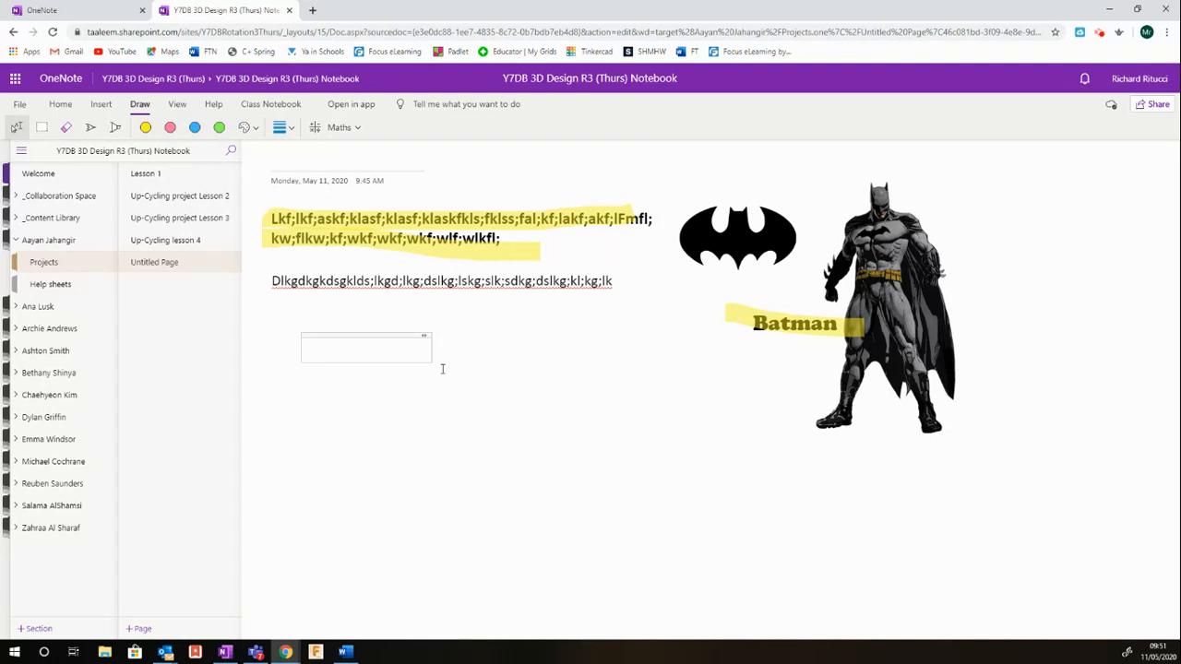
pyautogui.moveTo(390, 336); pyautogui.dragTo(432, 398)
pyautogui.click(336, 373)
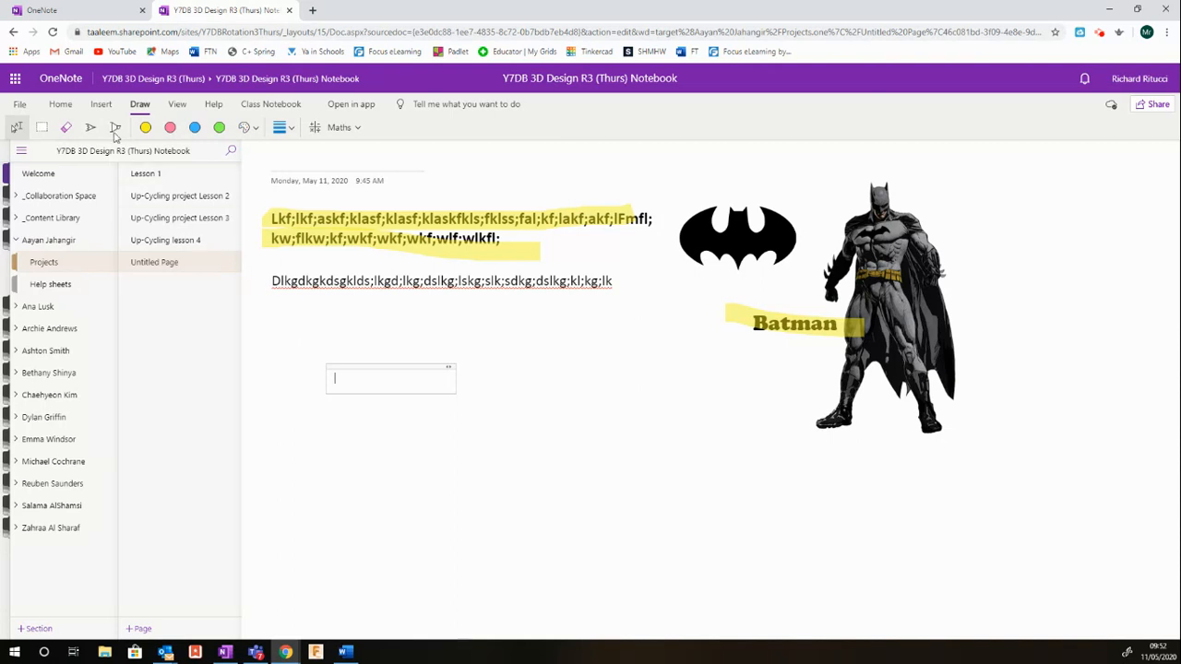
pyautogui.click(101, 104)
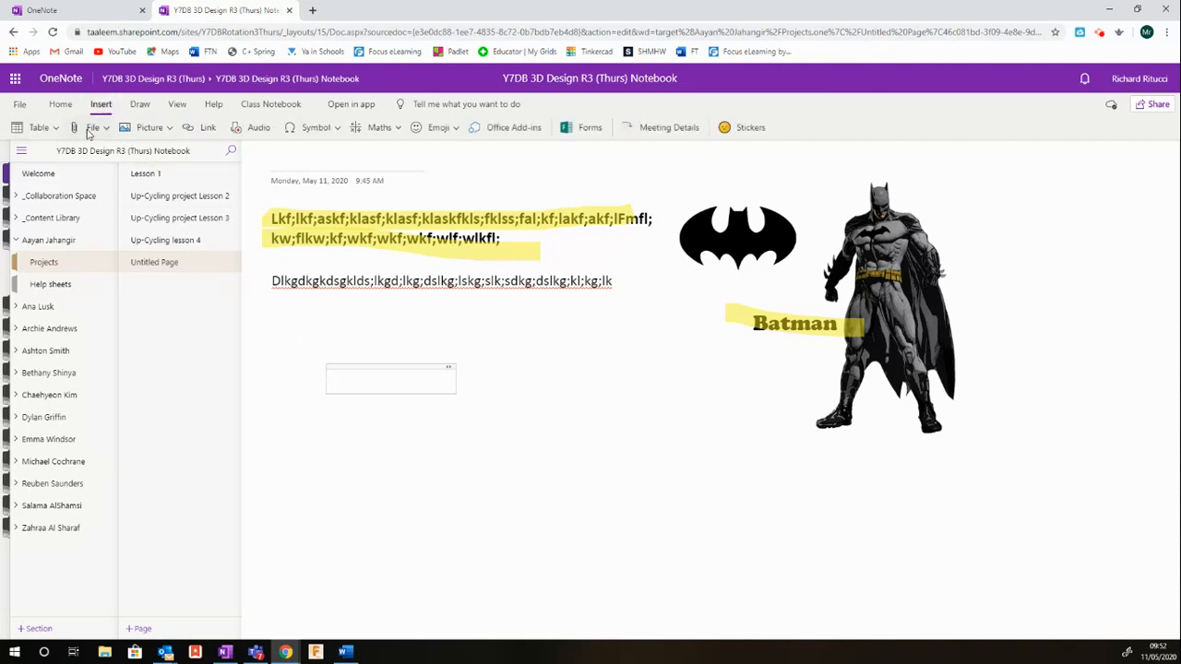
pyautogui.click(103, 130)
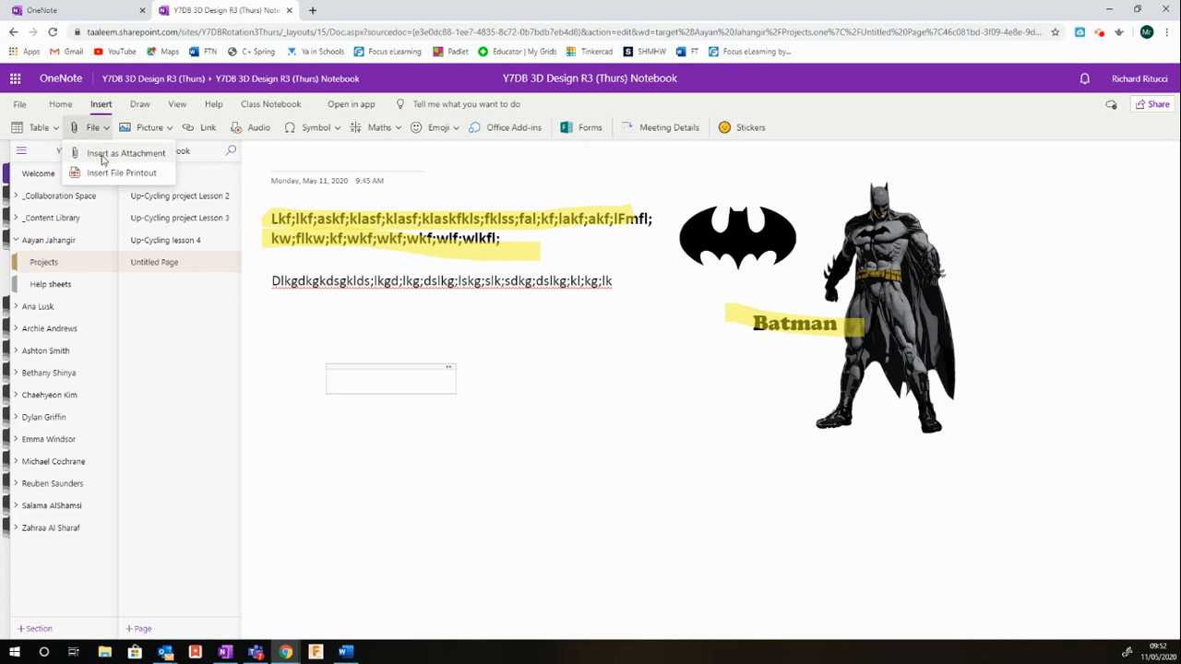
pyautogui.click(103, 154)
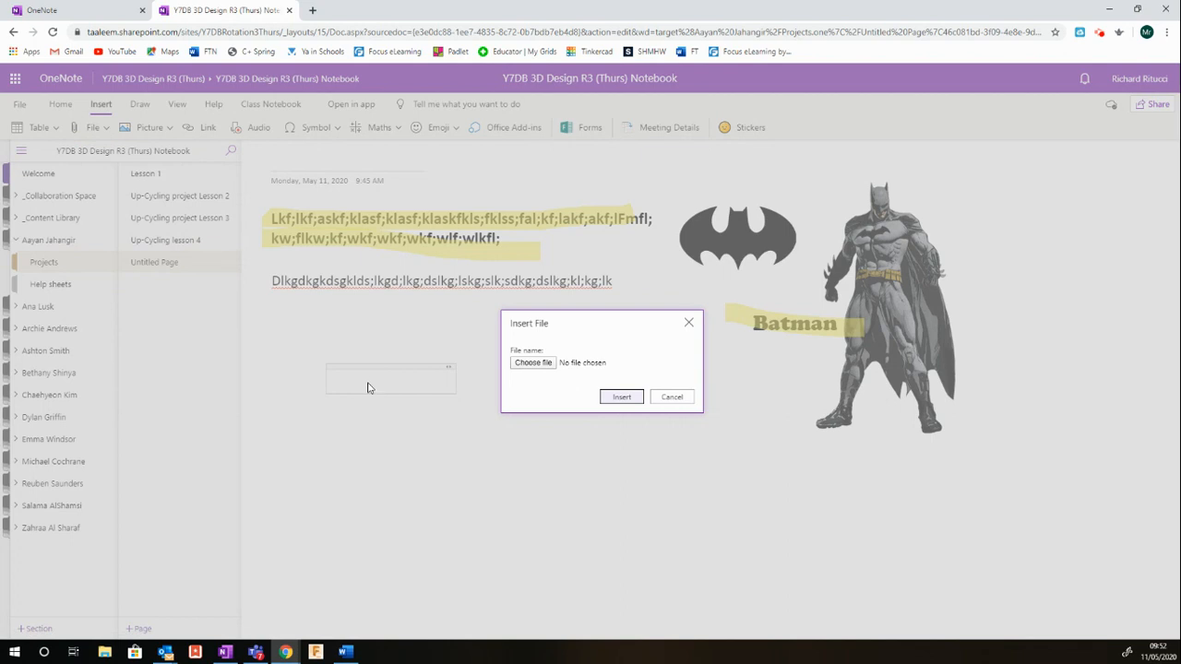
pyautogui.click(522, 365)
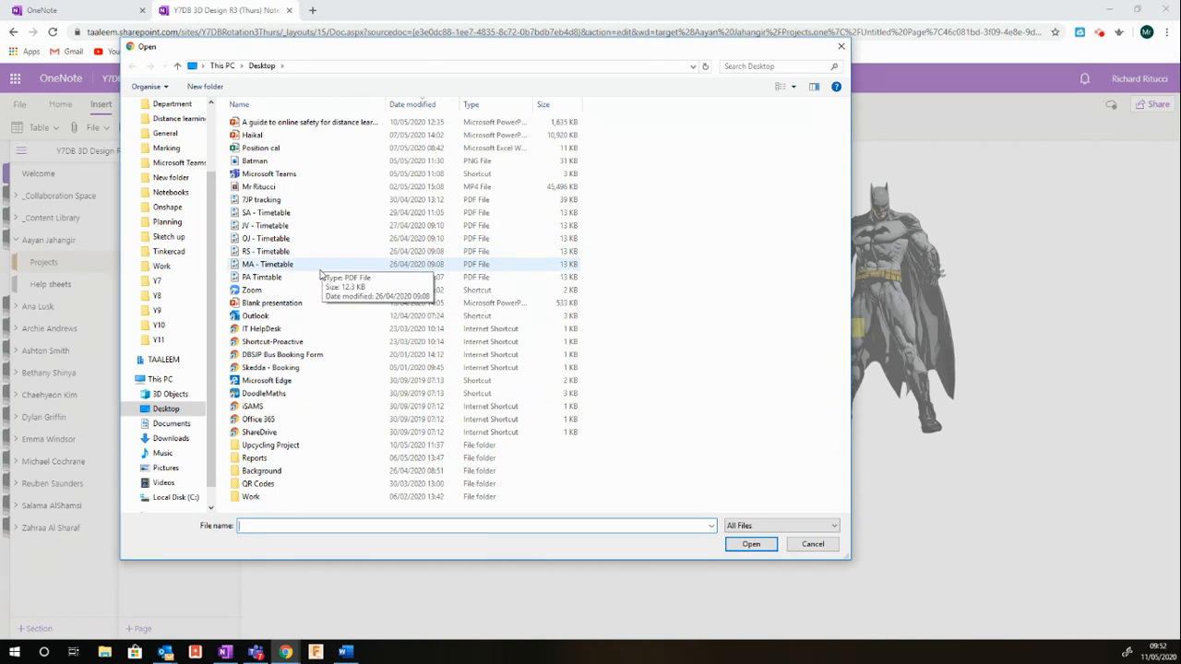
pyautogui.click(270, 124)
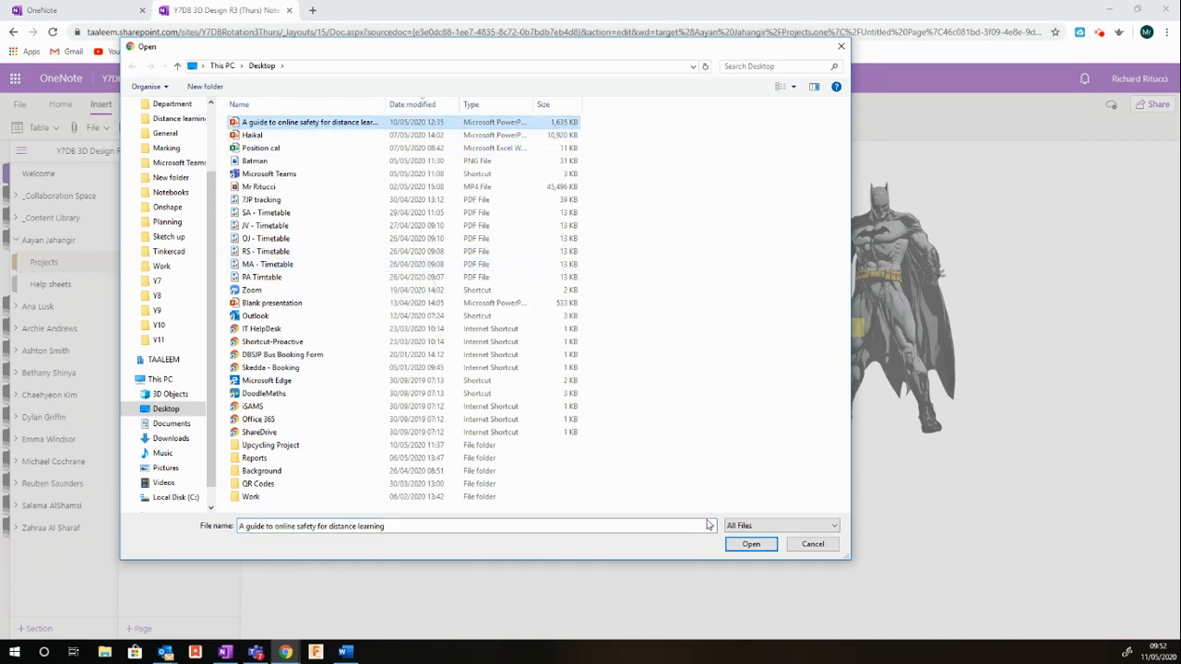
pyautogui.click(752, 545)
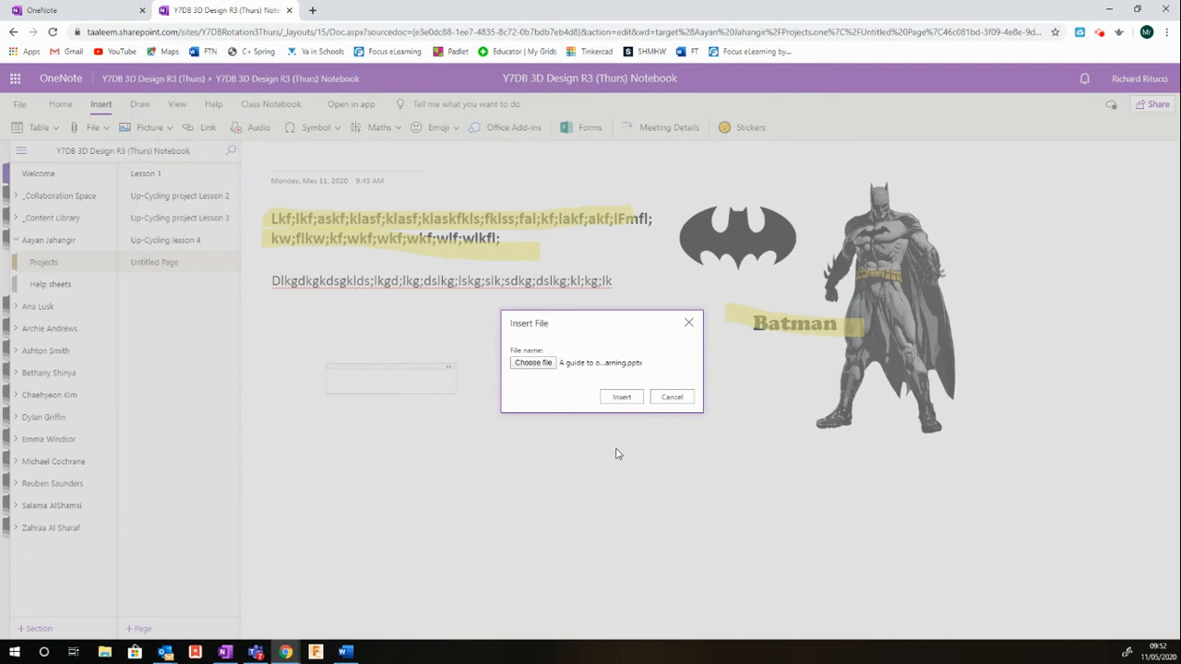
pyautogui.click(621, 399)
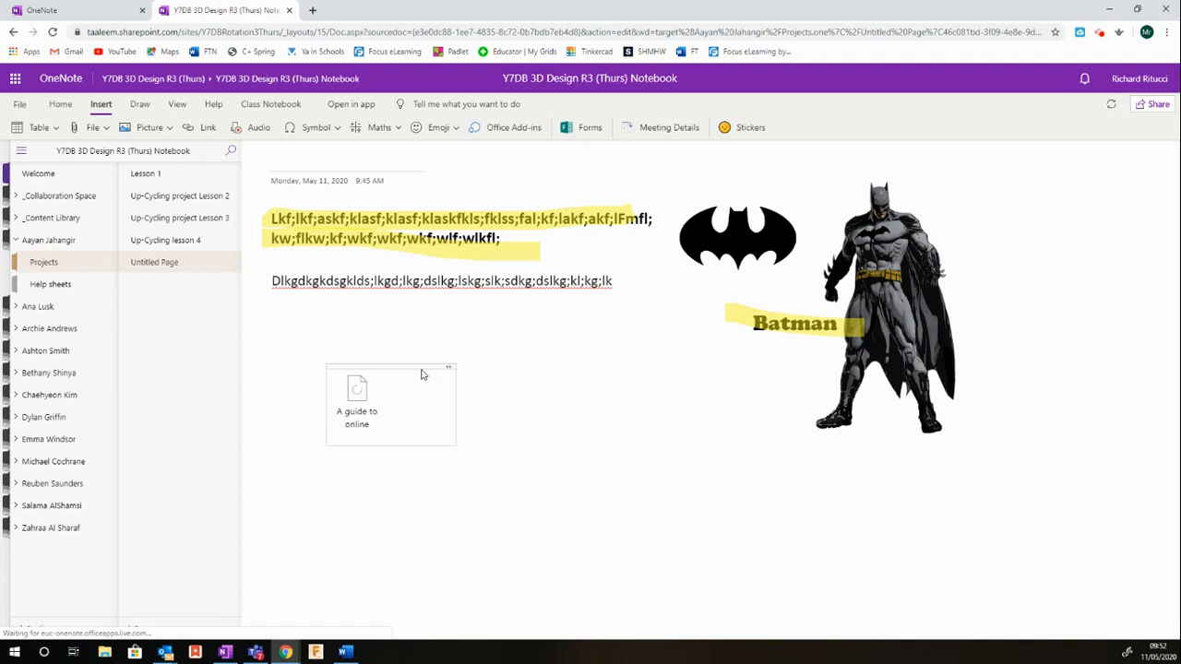
# Move the presentation attachment directly beneath the underlined text line, aligned with the start of the line
pyautogui.moveTo(415, 365); pyautogui.dragTo(394, 351)
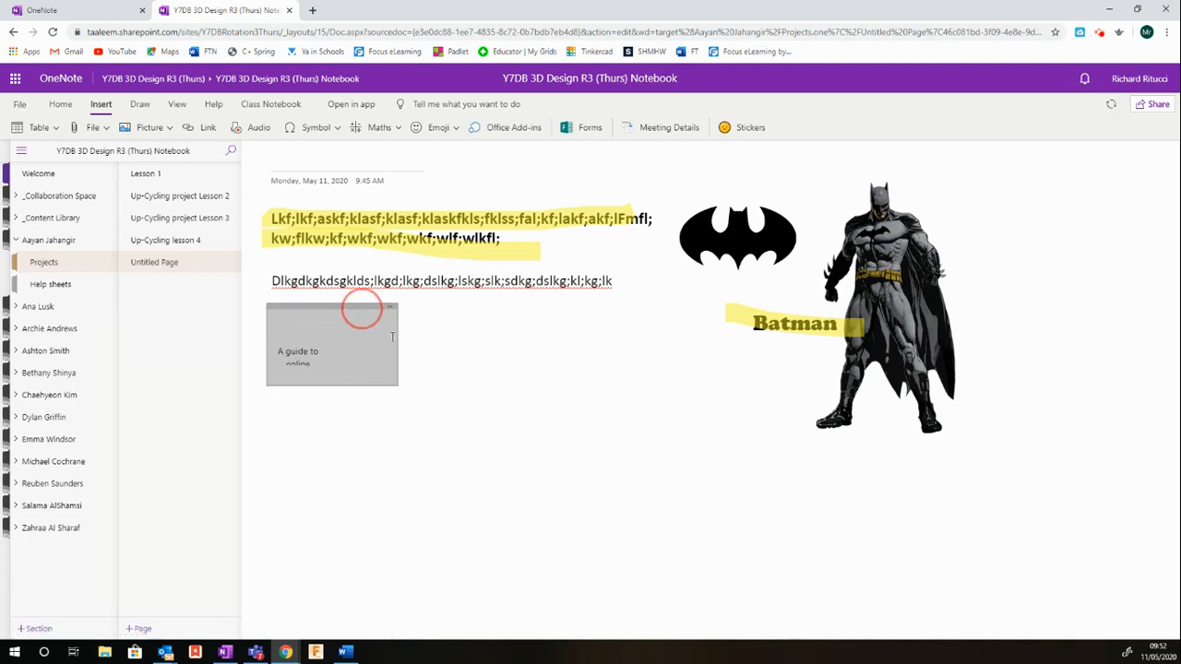
pyautogui.click(473, 386)
pyautogui.click(312, 354)
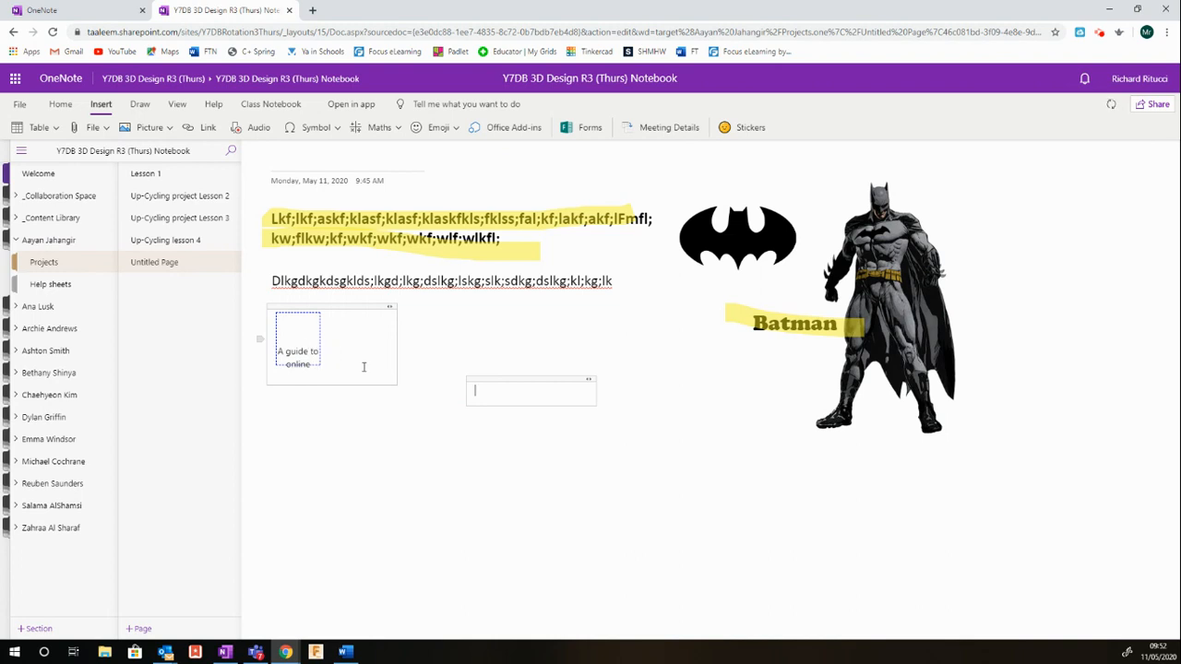
pyautogui.click(453, 460)
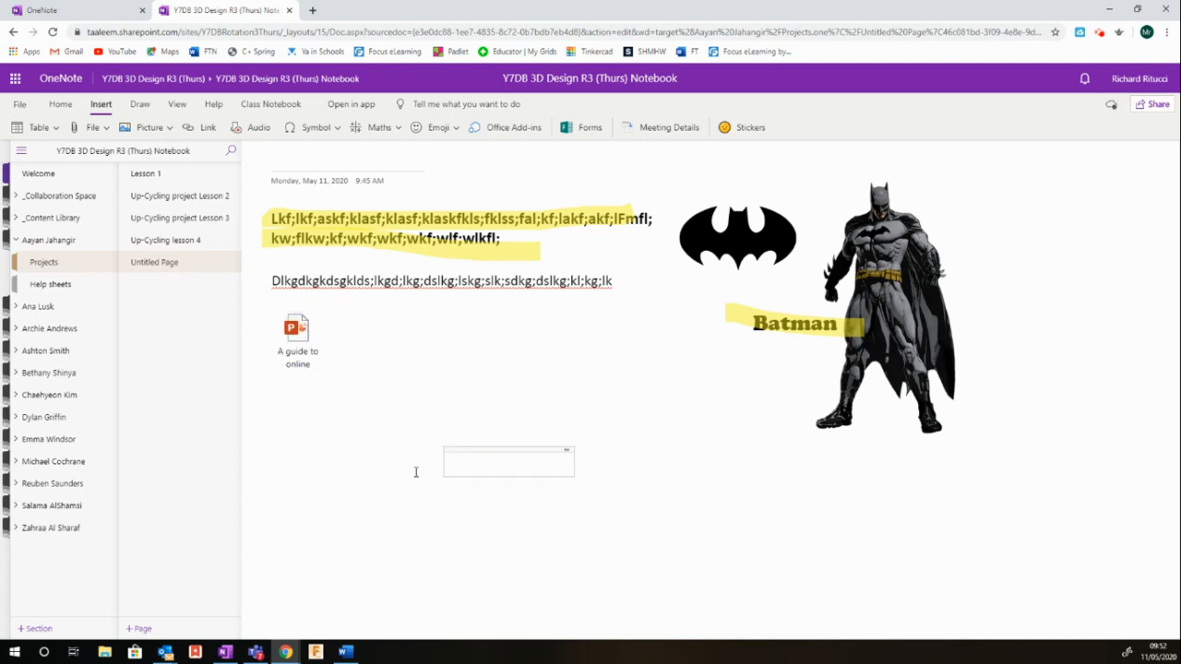
# Switch to Word and fill the blank document with the heading "Batman Essay" and four lines of random placeholder text
pyautogui.click(348, 652)
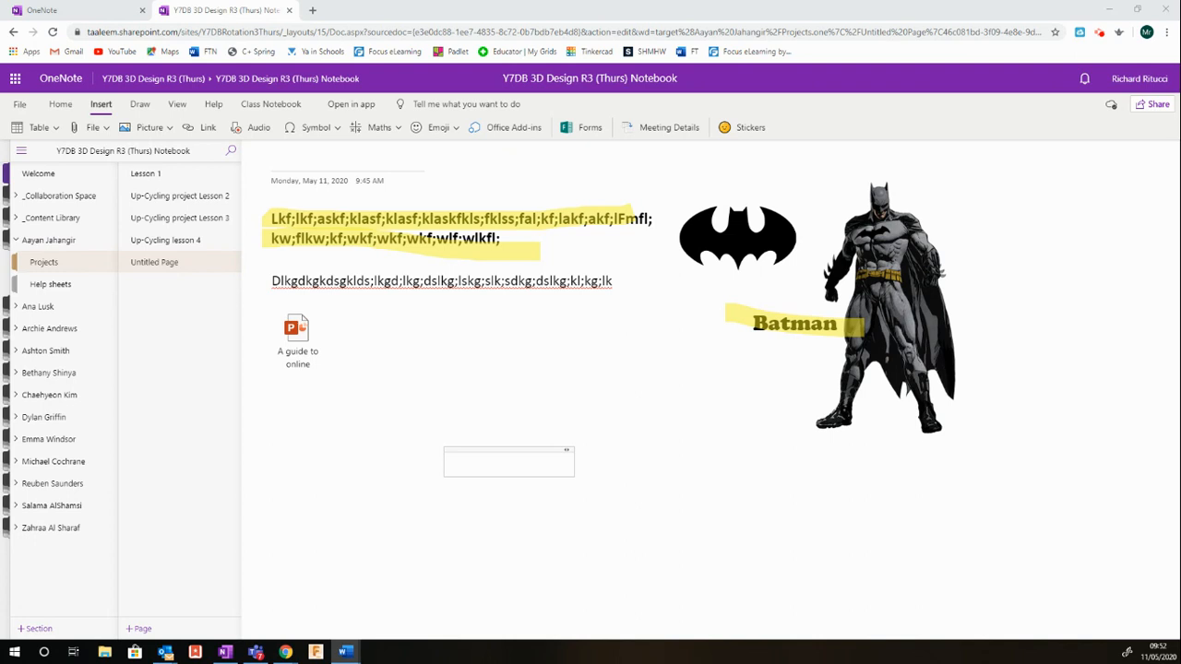
pyautogui.moveTo(1035, 216); pyautogui.dragTo(770, 110)
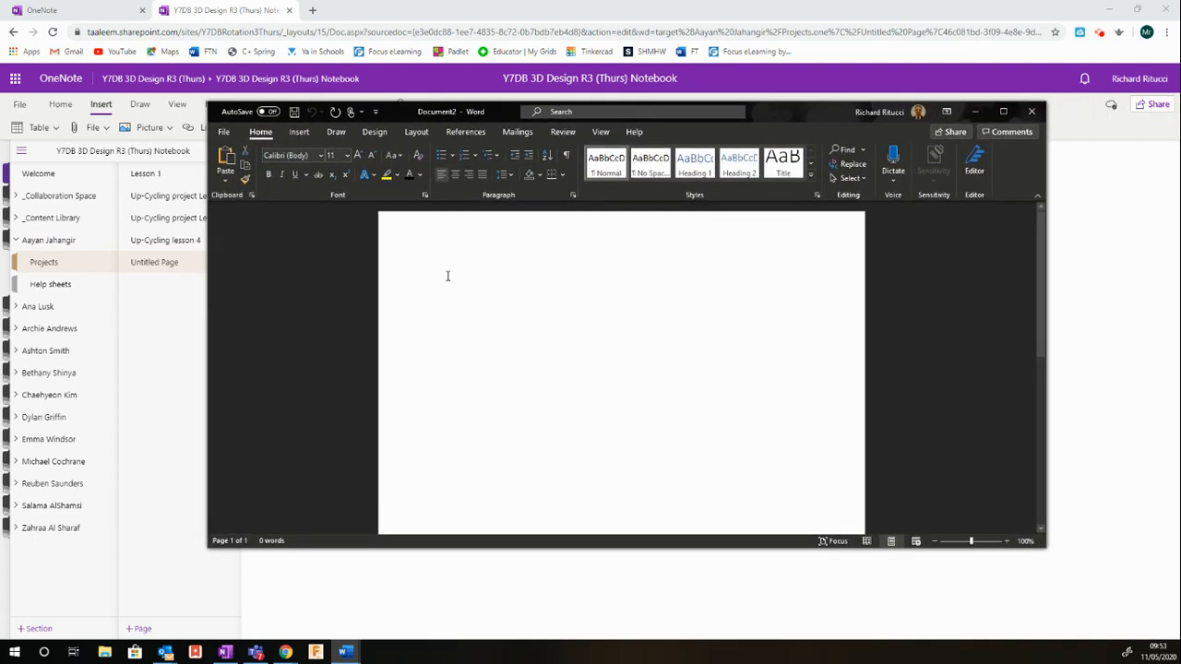
pyautogui.write('Batm')
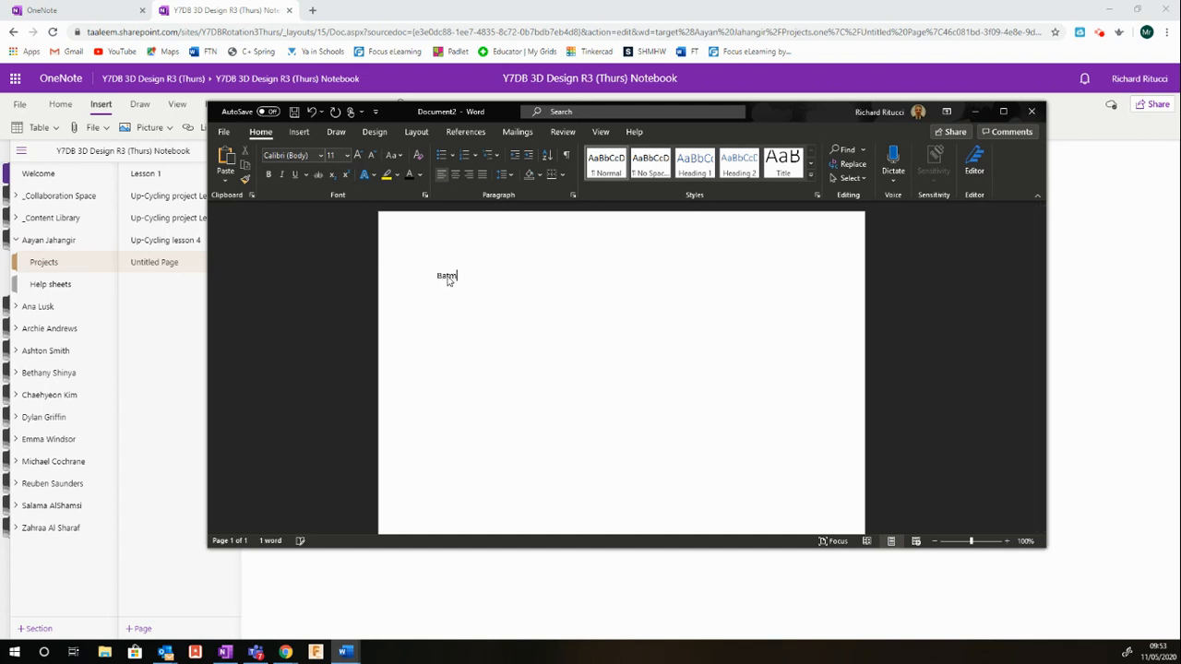
pyautogui.write('an Essay')
pyautogui.press('Return')
pyautogui.write("fkl;lkflwekfelwkf'lewkf'lewkf'ewkf'ewfew")
pyautogui.press('Return')
pyautogui.write('efwe;lkf;lwkf;lwekf;lkewf;lkewf;klew;lfew')
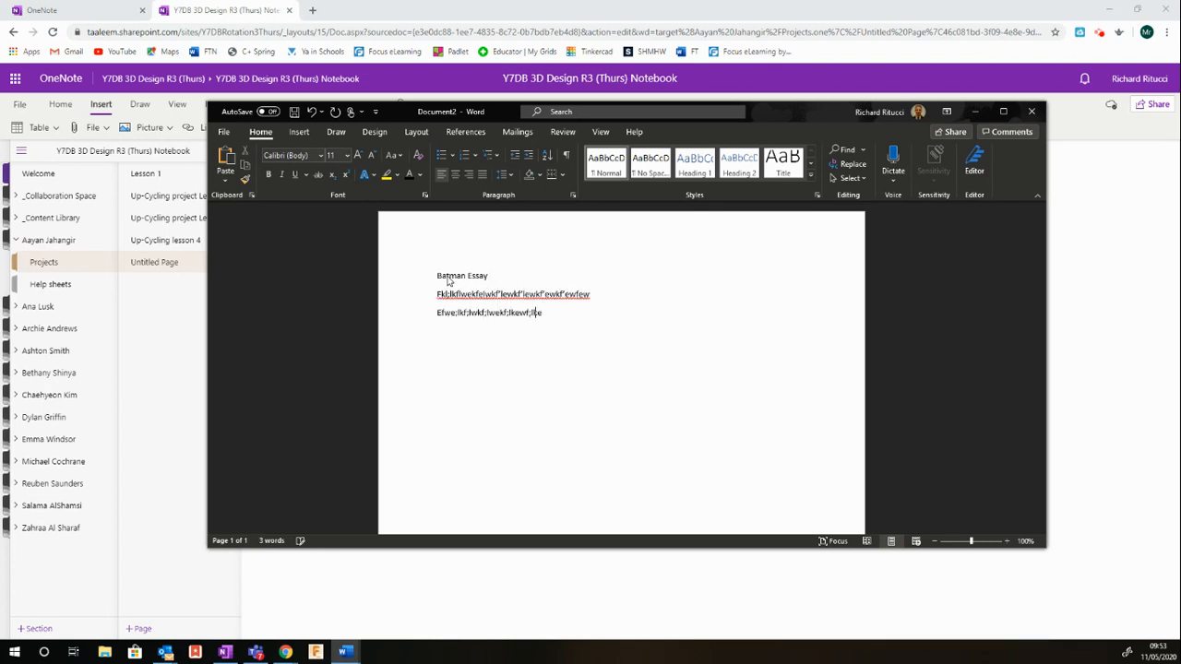
pyautogui.press('Return')
pyautogui.write('wldwq;lkfdw;lqkf;lqkf;lqwkf;lqwef;lk')
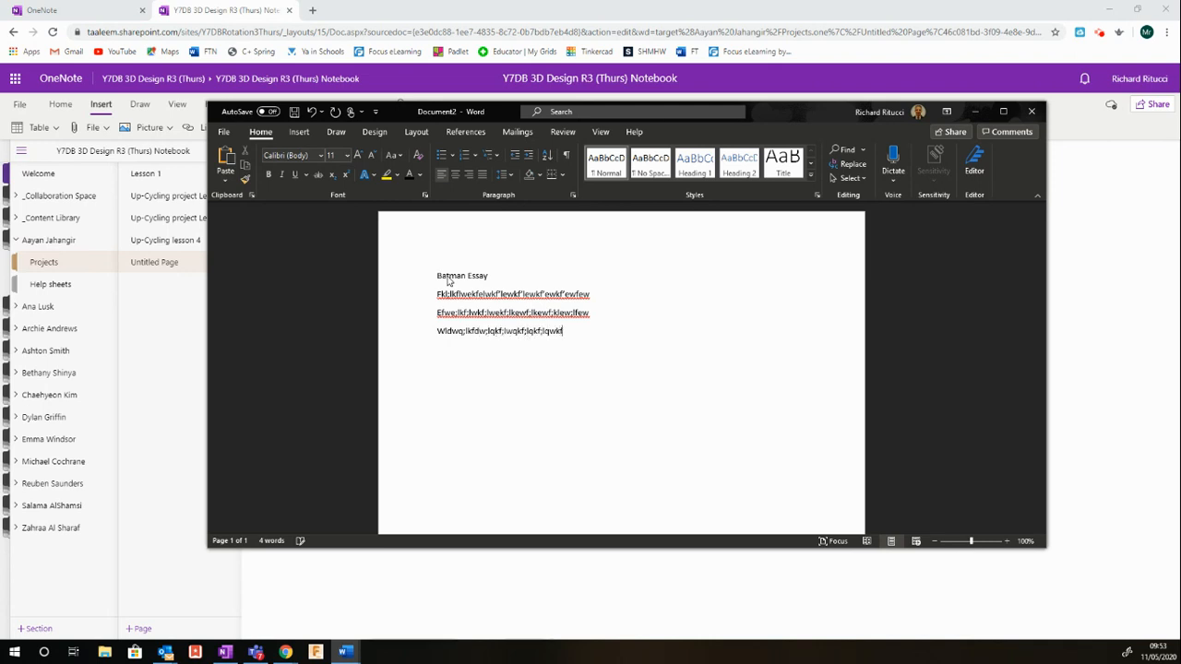
pyautogui.press('Return')
pyautogui.write('dlkwq;dlkwq;ldkwq;dlkwq;ldkw;ldkw;qldk;wlq')
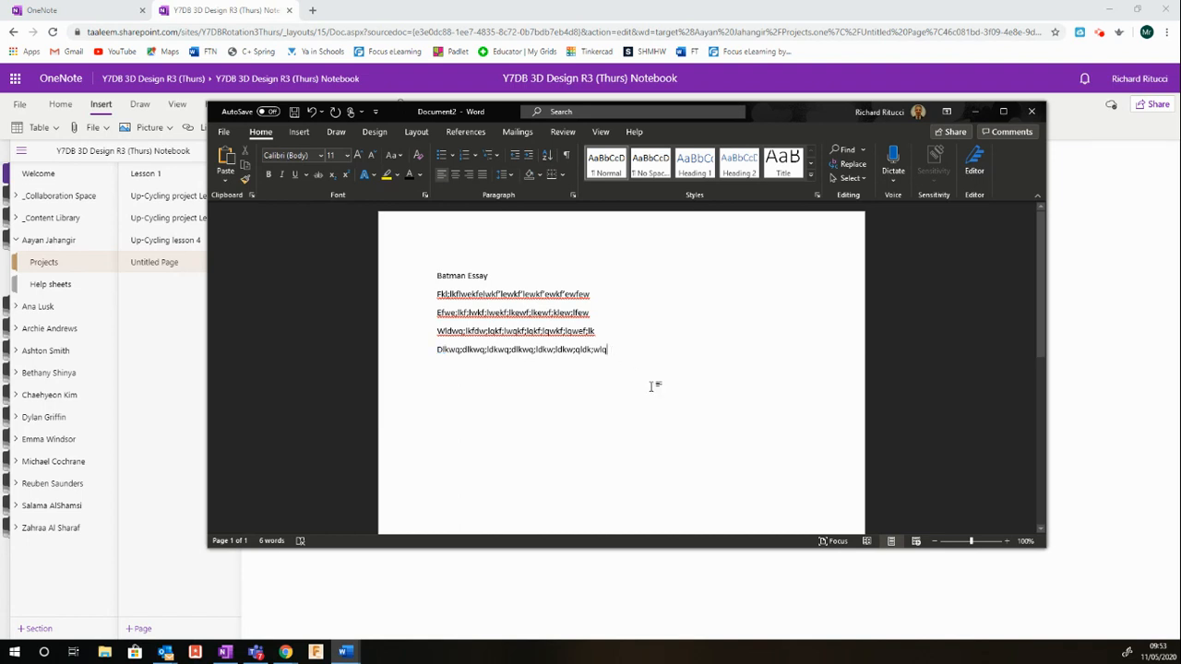
# Save the essay to the Desktop as a Word document named "Batman Essay"
pyautogui.click(223, 132)
pyautogui.click(273, 301)
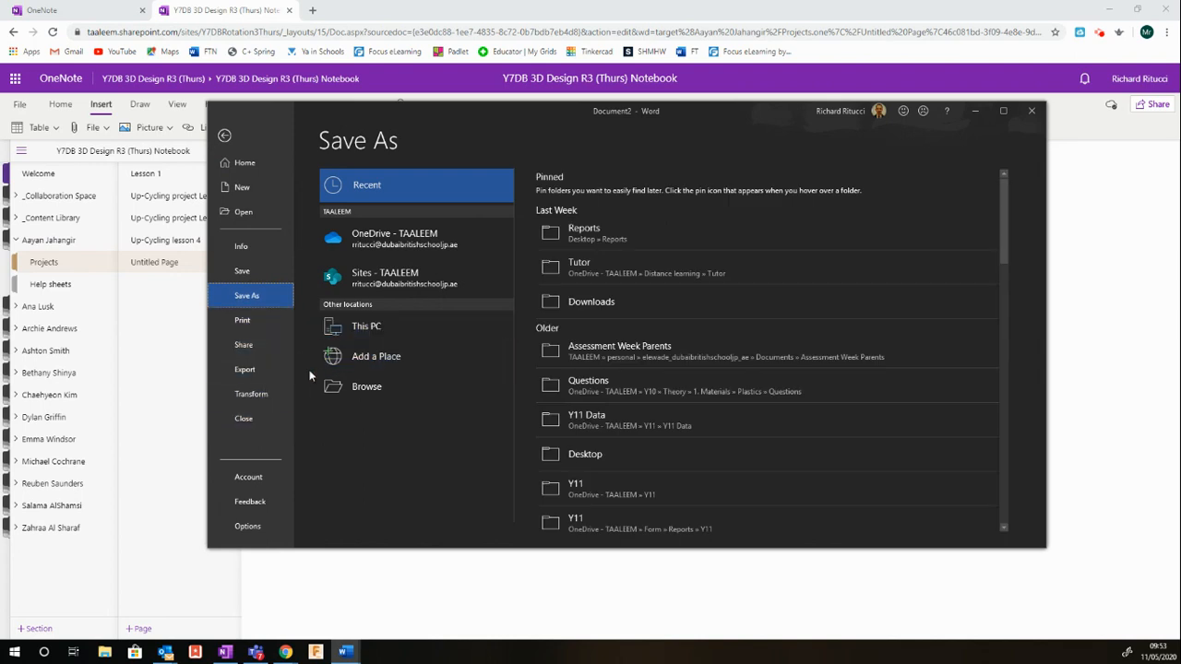
pyautogui.click(354, 388)
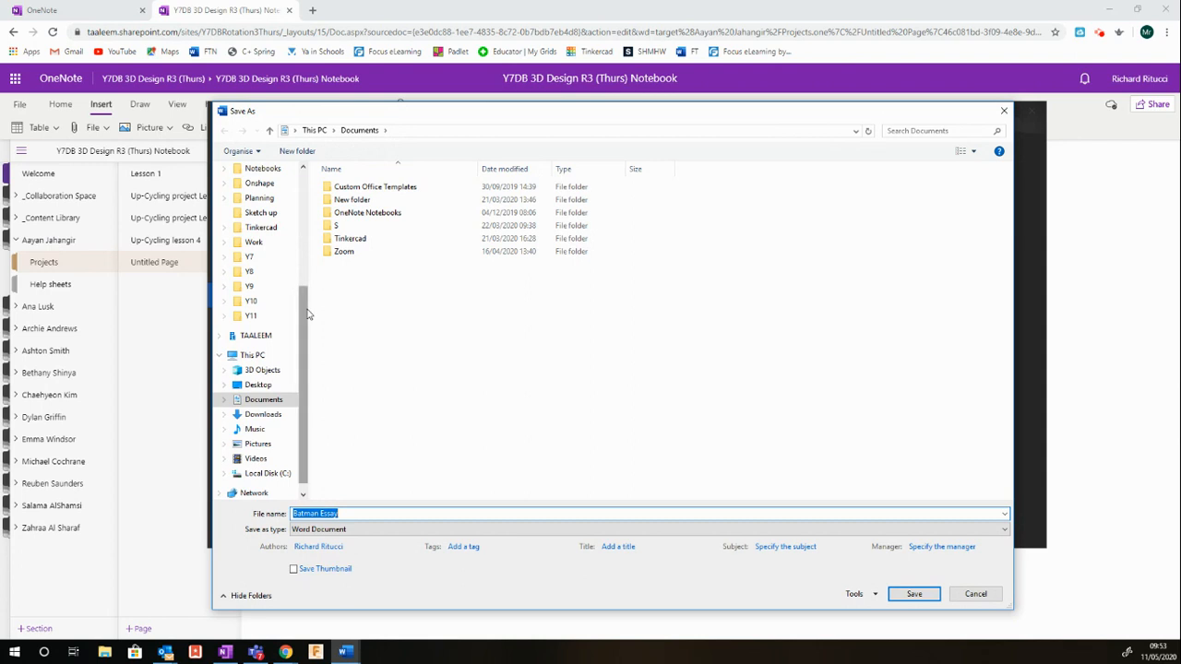
pyautogui.scroll(5, 268, 286)
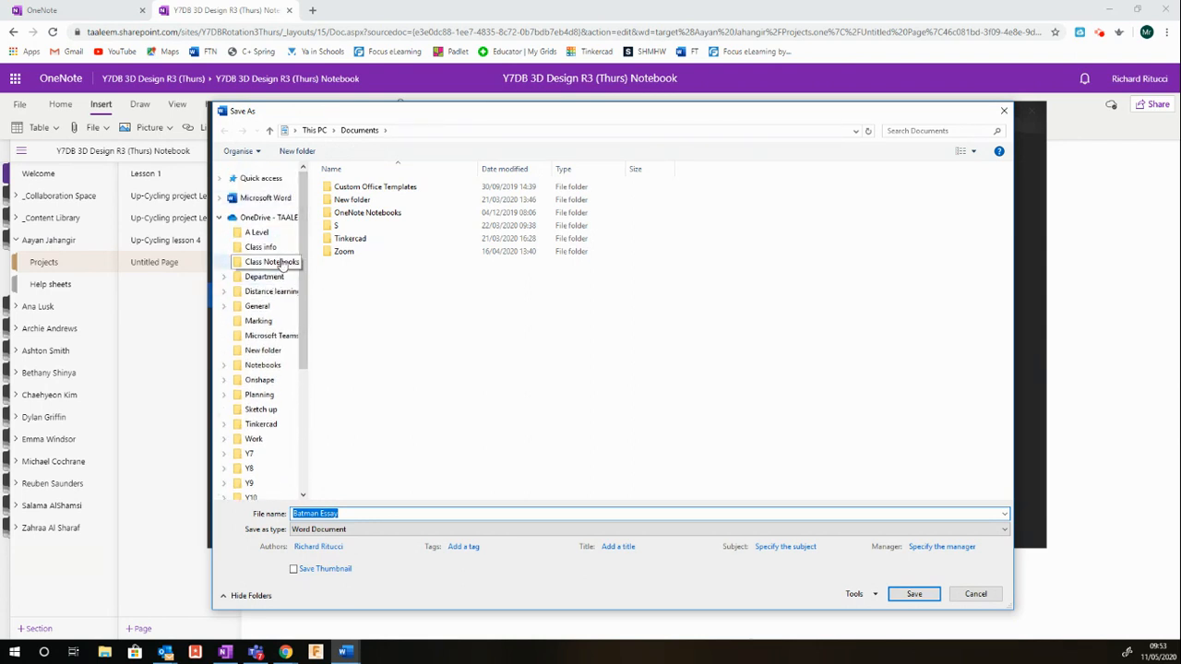
pyautogui.moveTo(302, 251); pyautogui.dragTo(317, 332)
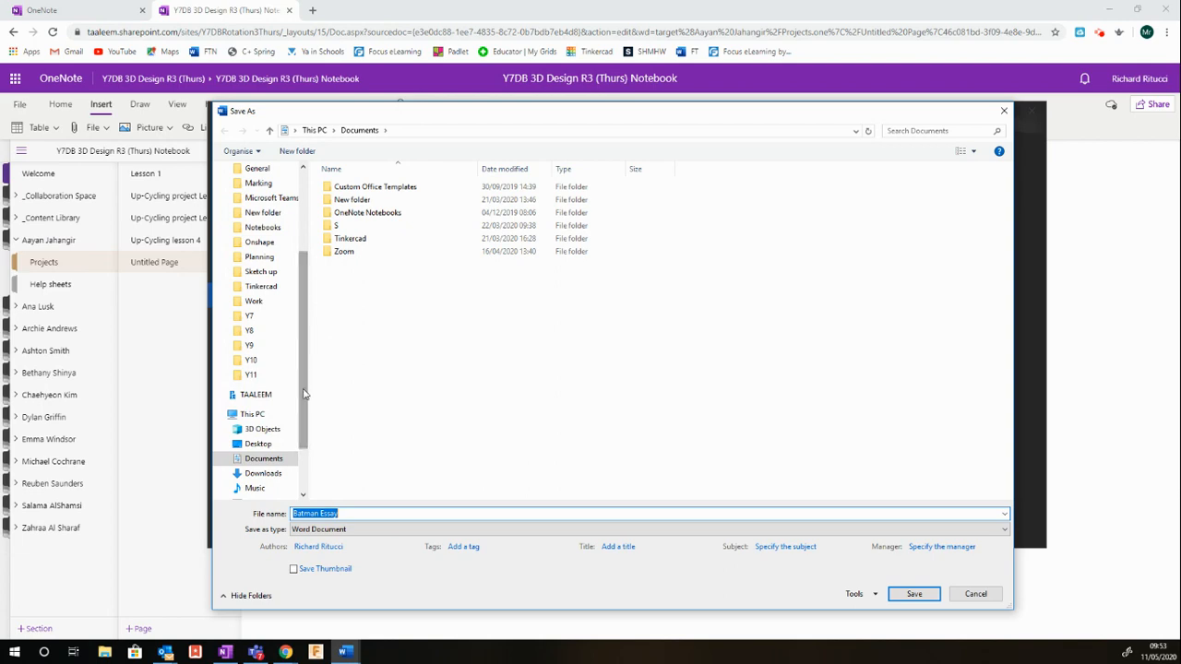
pyautogui.click(260, 444)
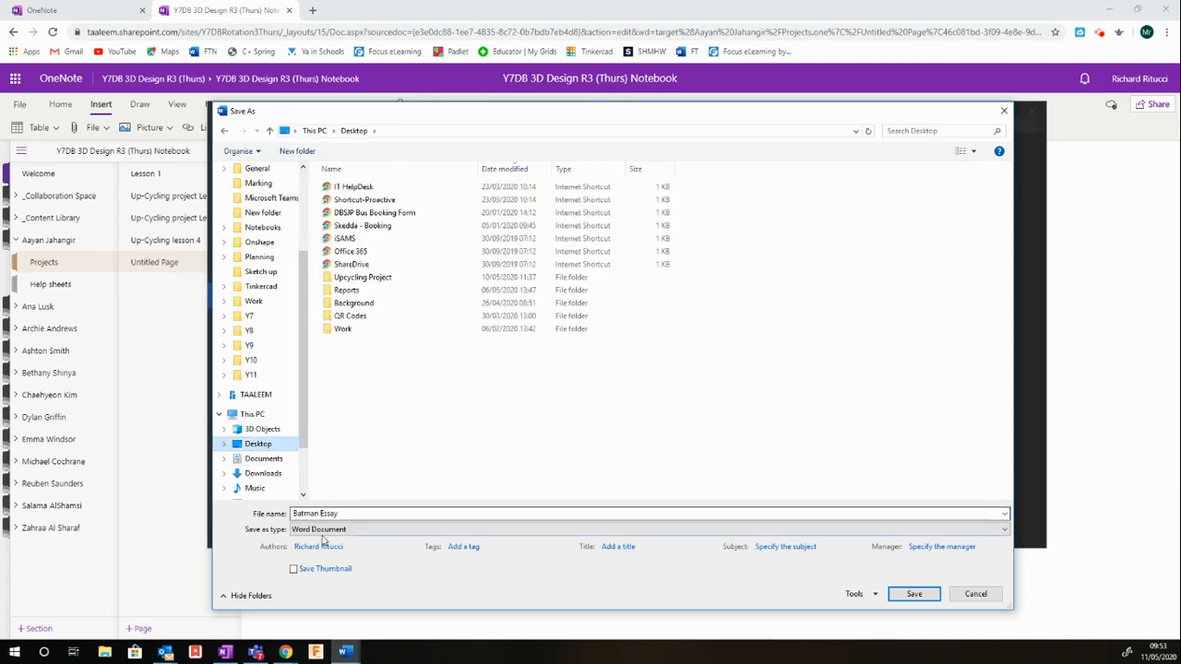
pyautogui.click(912, 595)
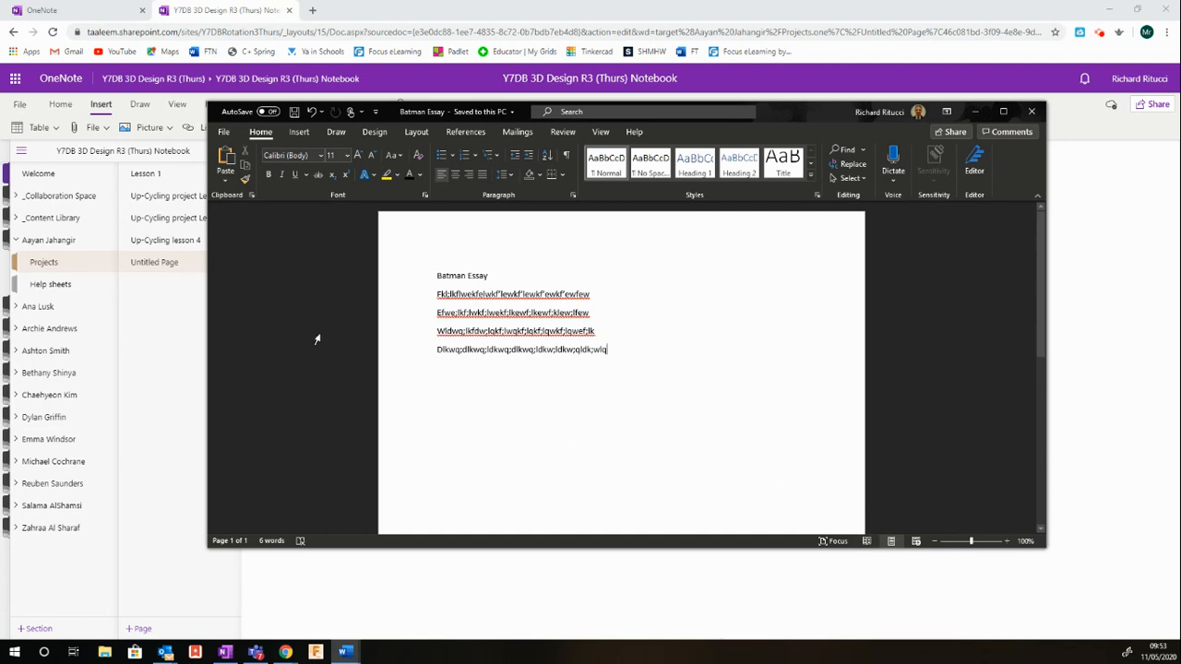
# Export the essay to the Desktop as a PDF named "Batman Essay", and close the PDF preview and Word
pyautogui.click(224, 132)
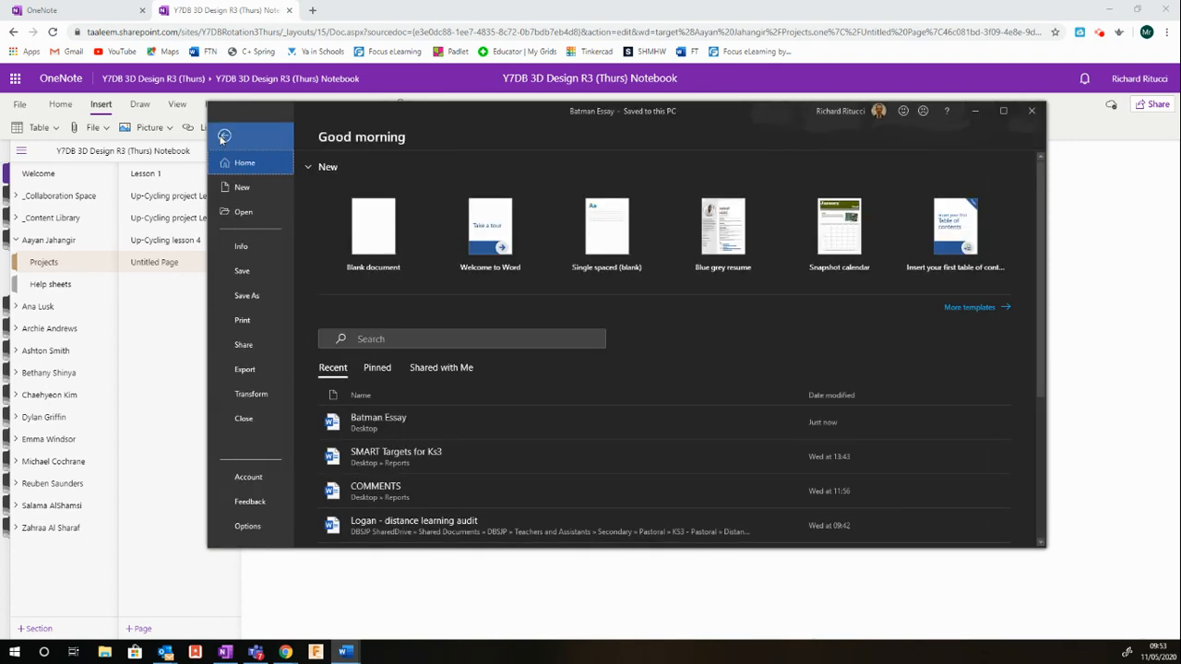
pyautogui.click(244, 370)
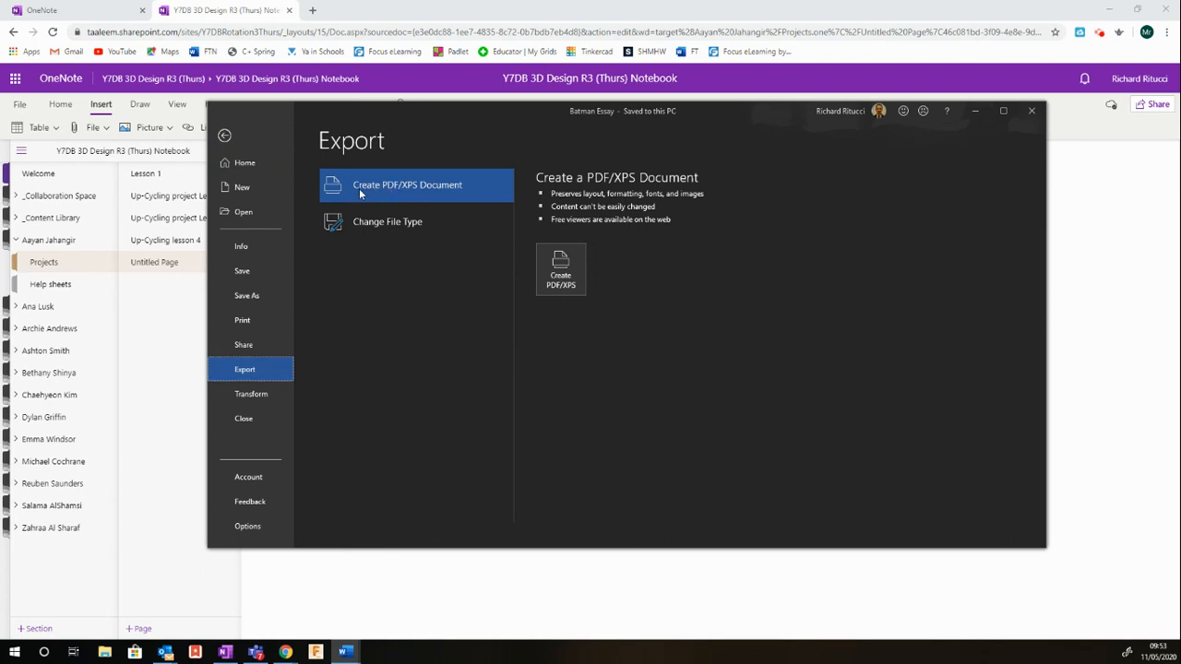
pyautogui.click(561, 269)
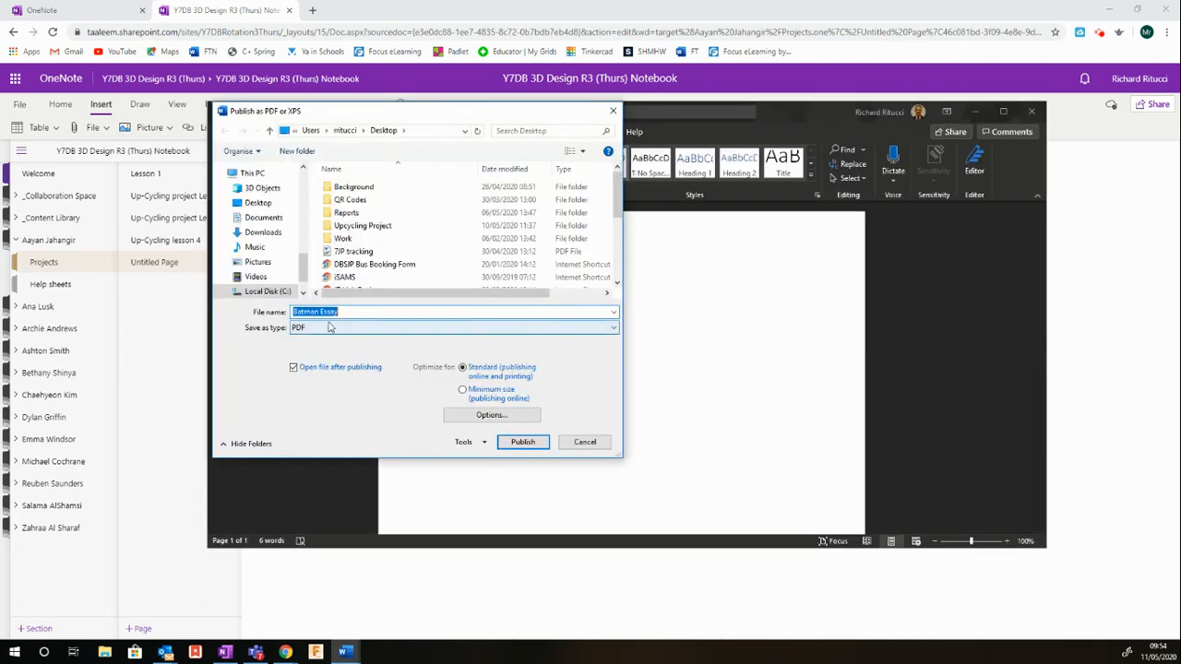
pyautogui.click(258, 202)
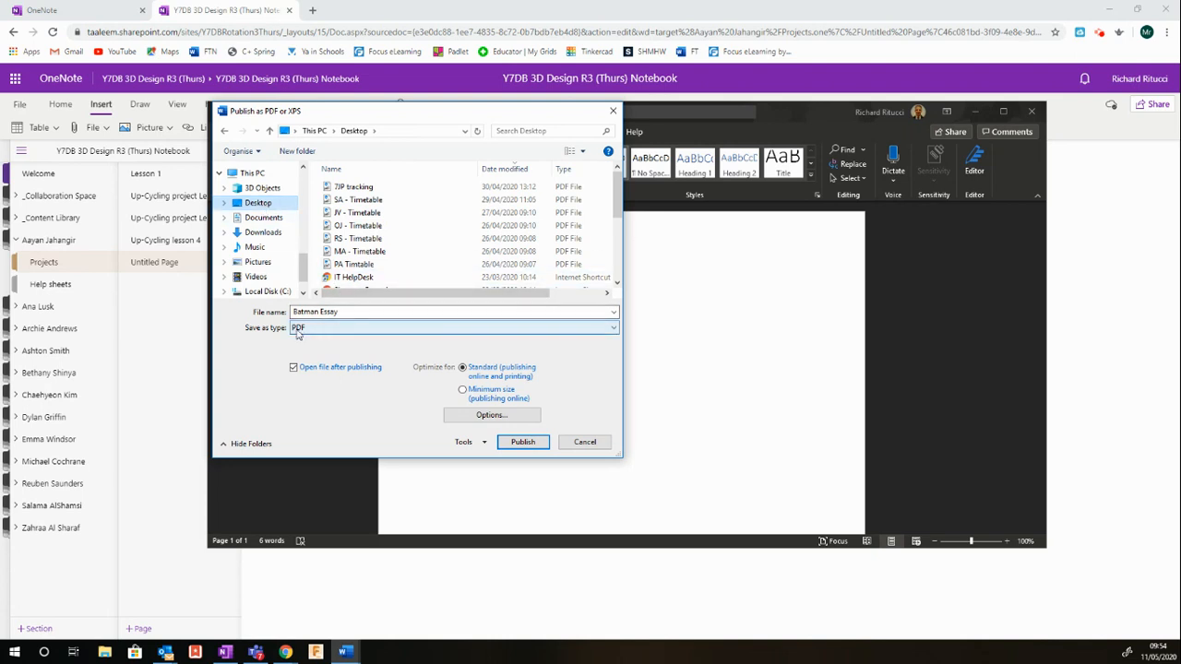
pyautogui.click(524, 442)
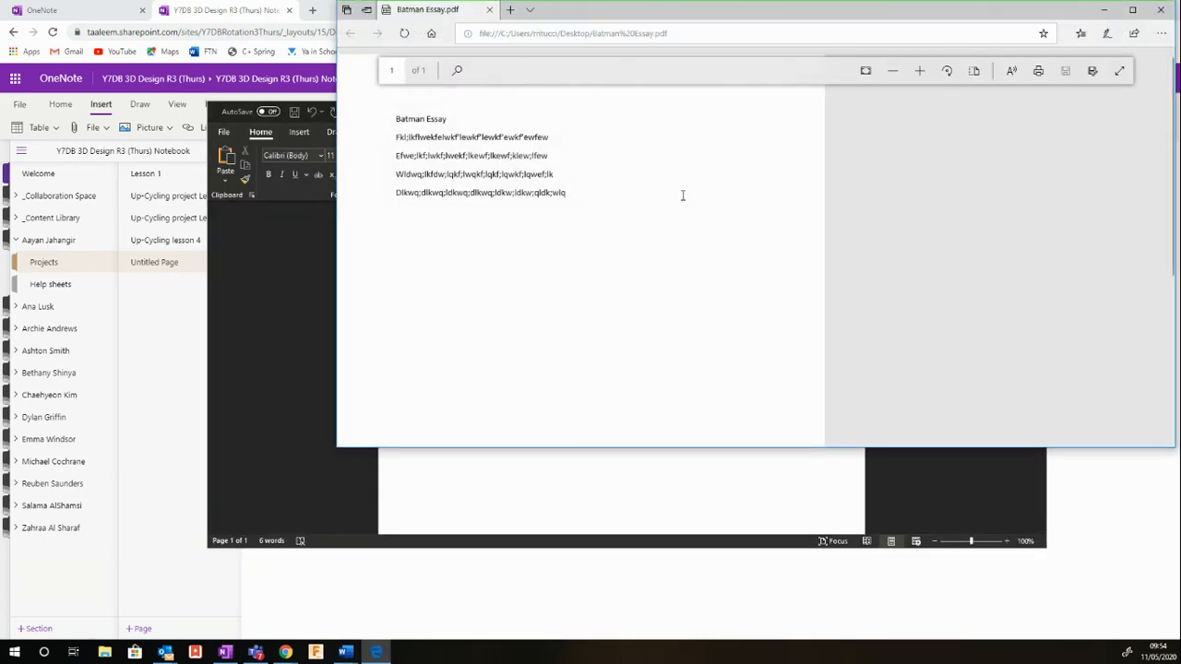
pyautogui.click(1159, 11)
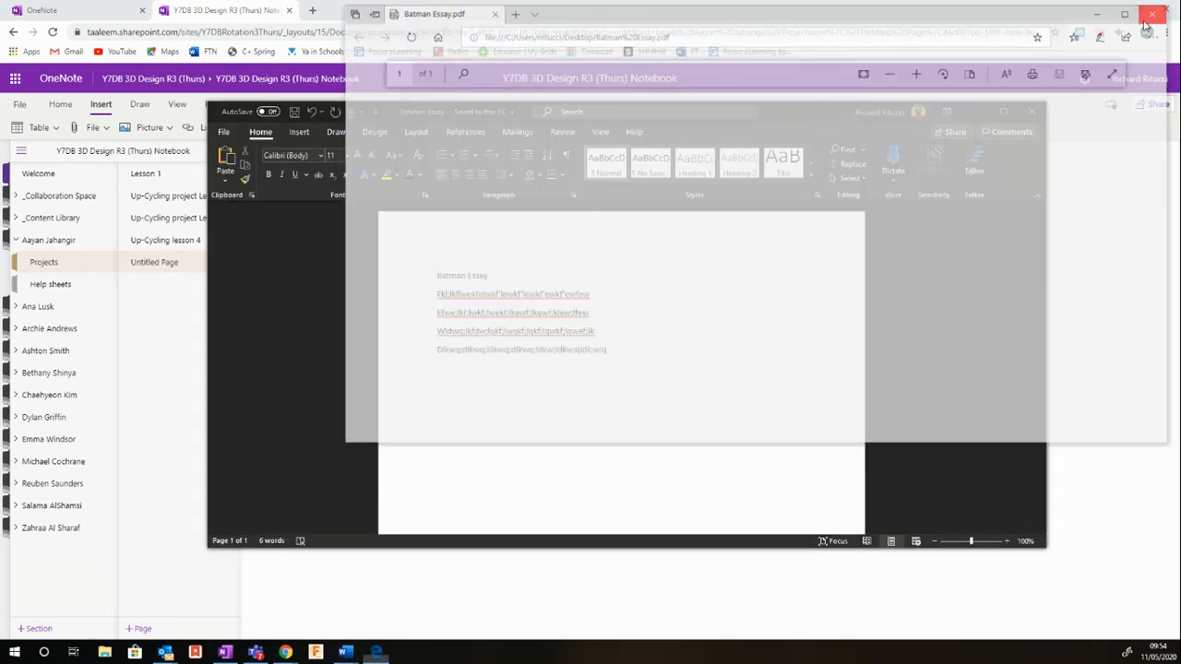
pyautogui.click(1032, 111)
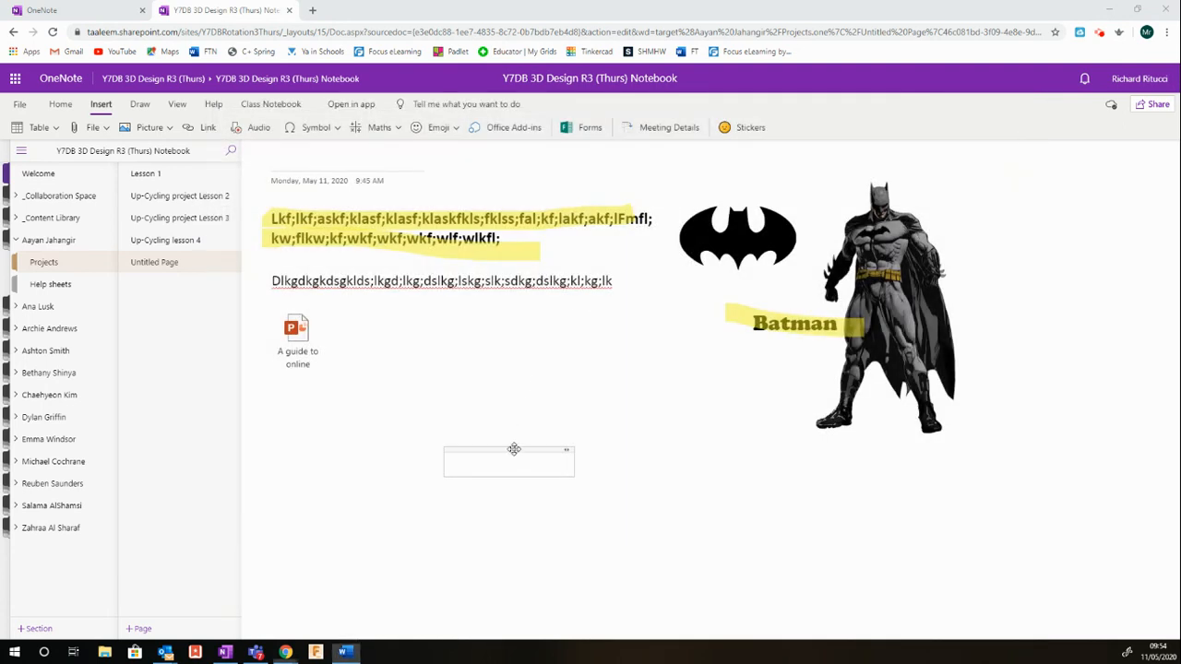
# Insert the Desktop file "Batman Essay.pdf" as a file printout in the blank space below the presentation attachment
pyautogui.click(514, 450)
pyautogui.press('Delete')
pyautogui.click(370, 428)
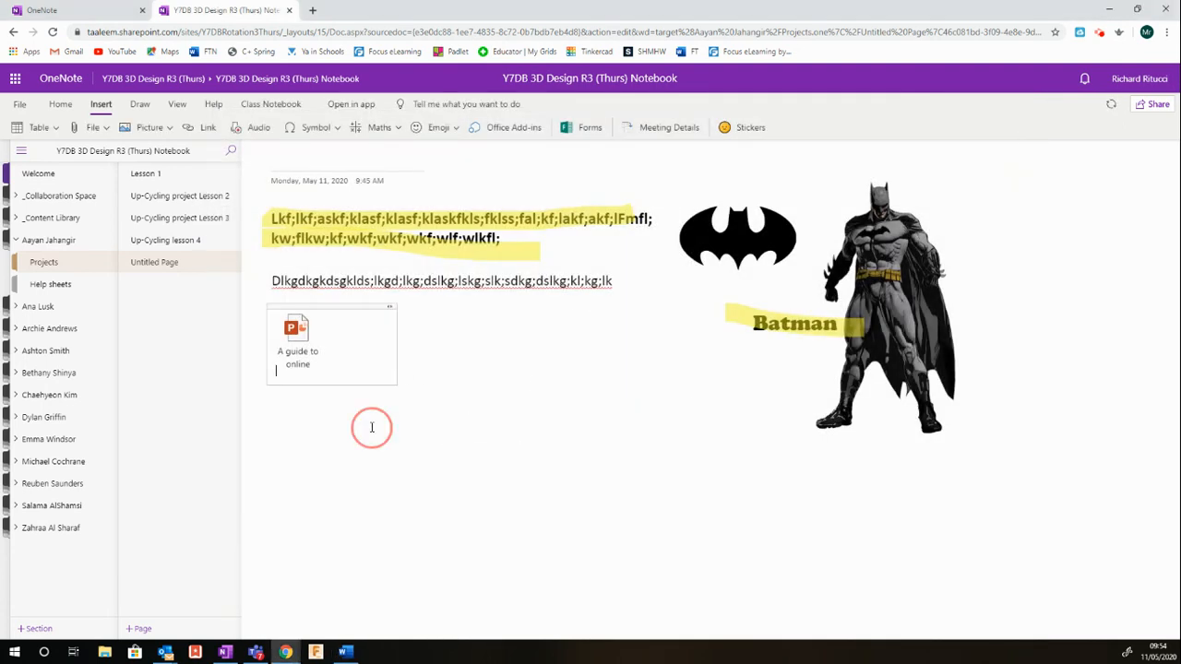
pyautogui.click(107, 128)
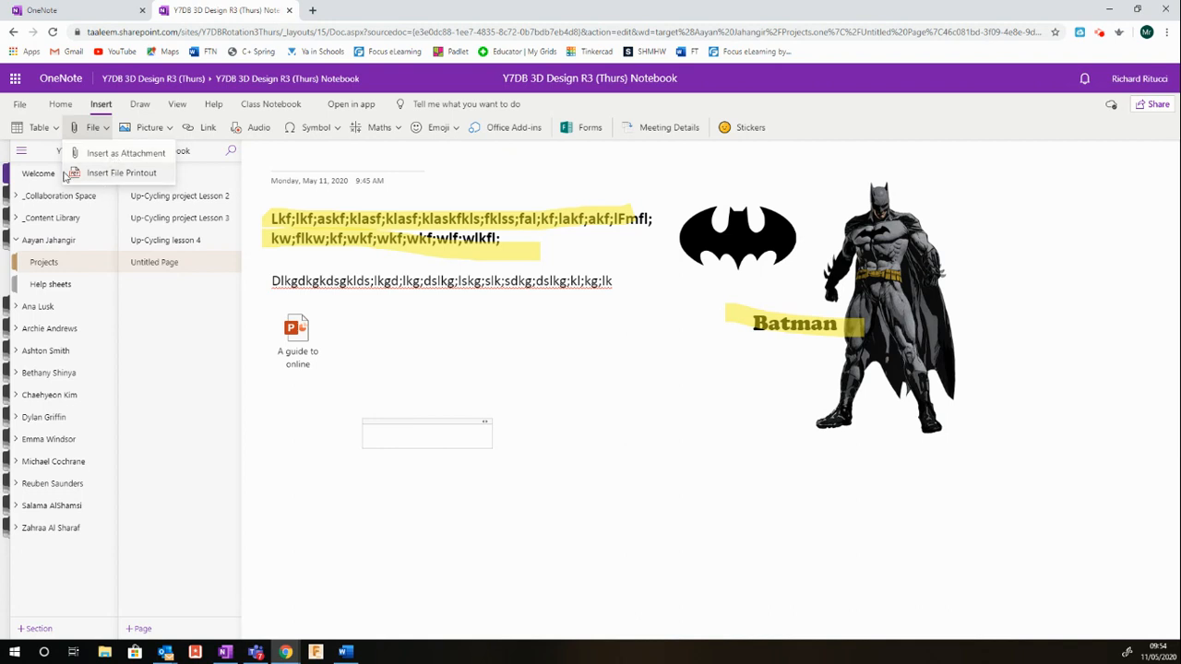
pyautogui.click(74, 174)
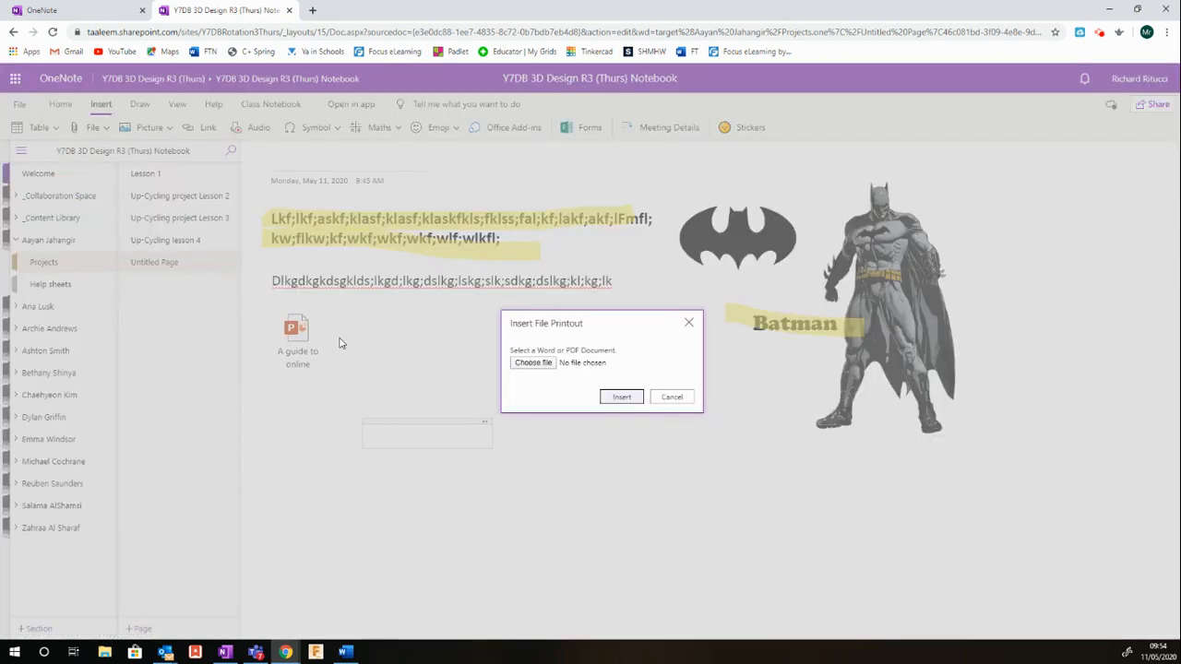
pyautogui.click(531, 365)
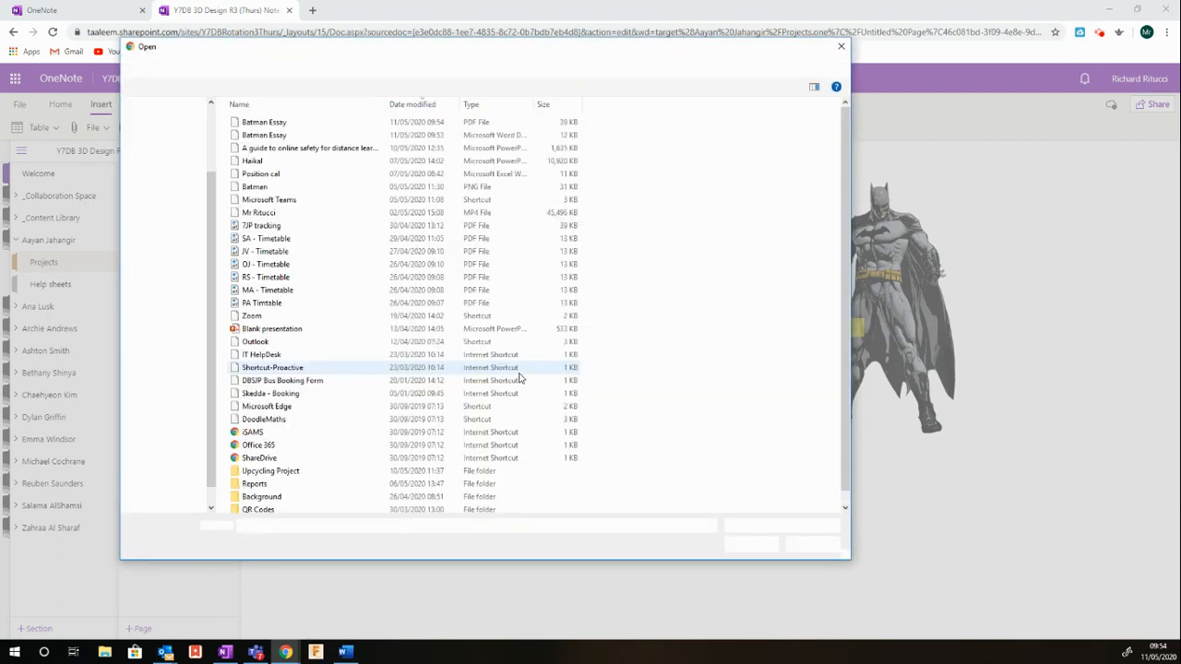
pyautogui.click(261, 122)
pyautogui.click(750, 544)
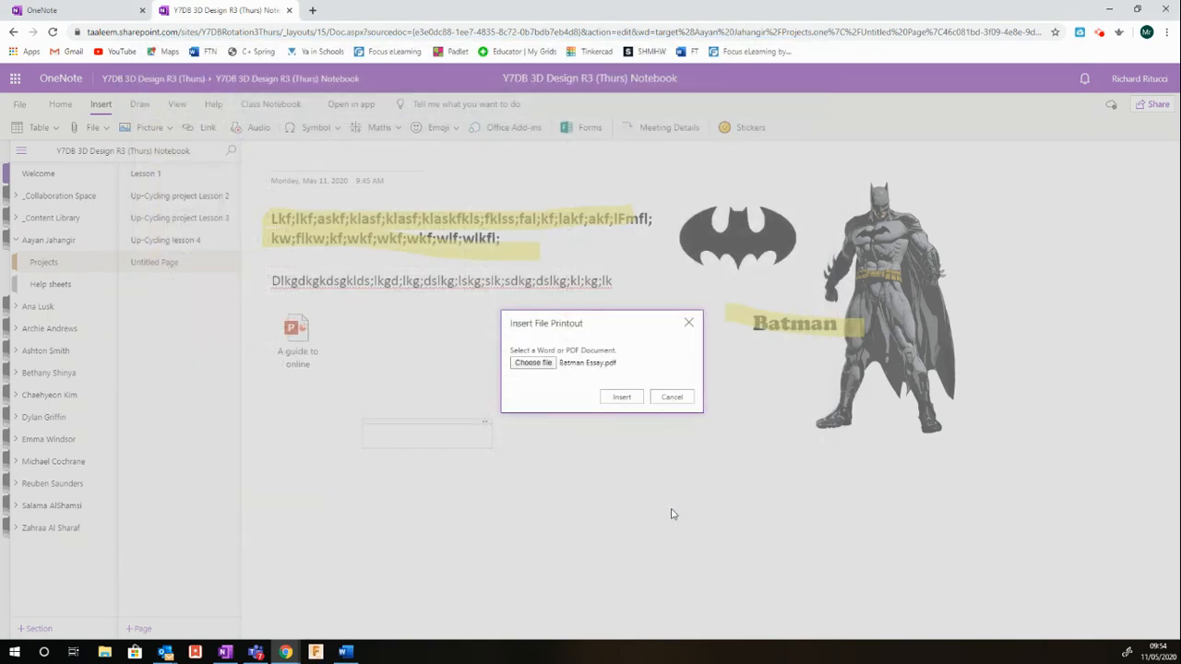
pyautogui.click(616, 398)
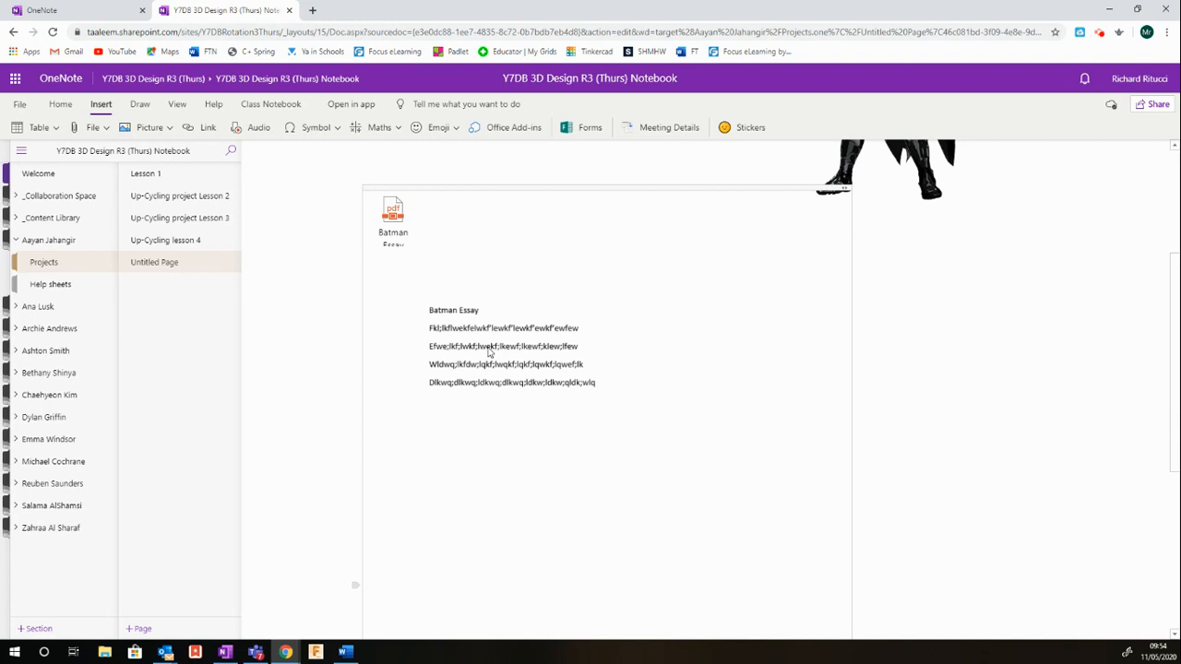
# Move the Batman Essay printout up the page so it sits just beside the presentation attachment
pyautogui.click(501, 367)
pyautogui.scroll(6, 830, 498)
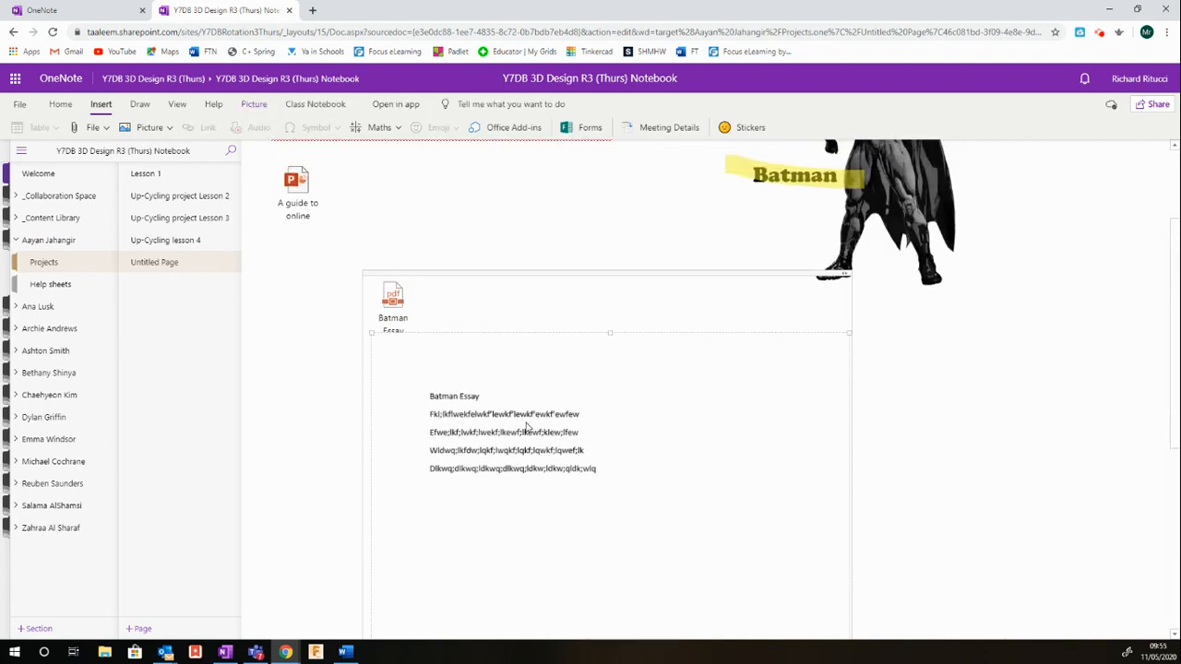
pyautogui.click(993, 433)
pyautogui.click(549, 457)
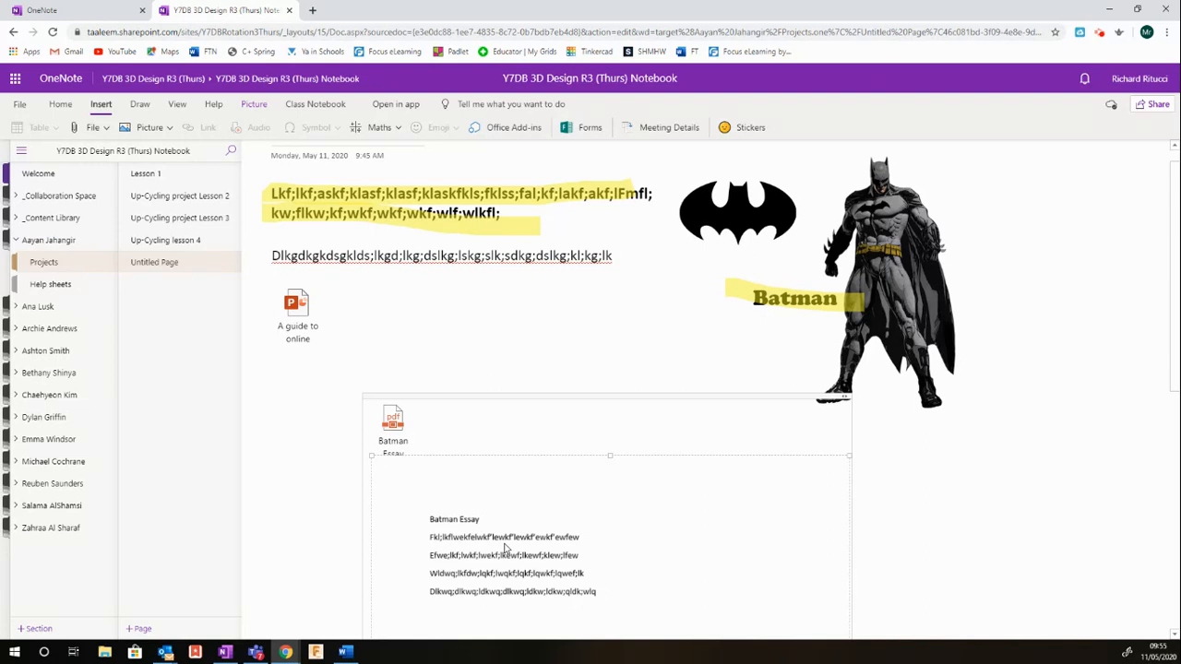
pyautogui.moveTo(570, 397); pyautogui.dragTo(534, 318)
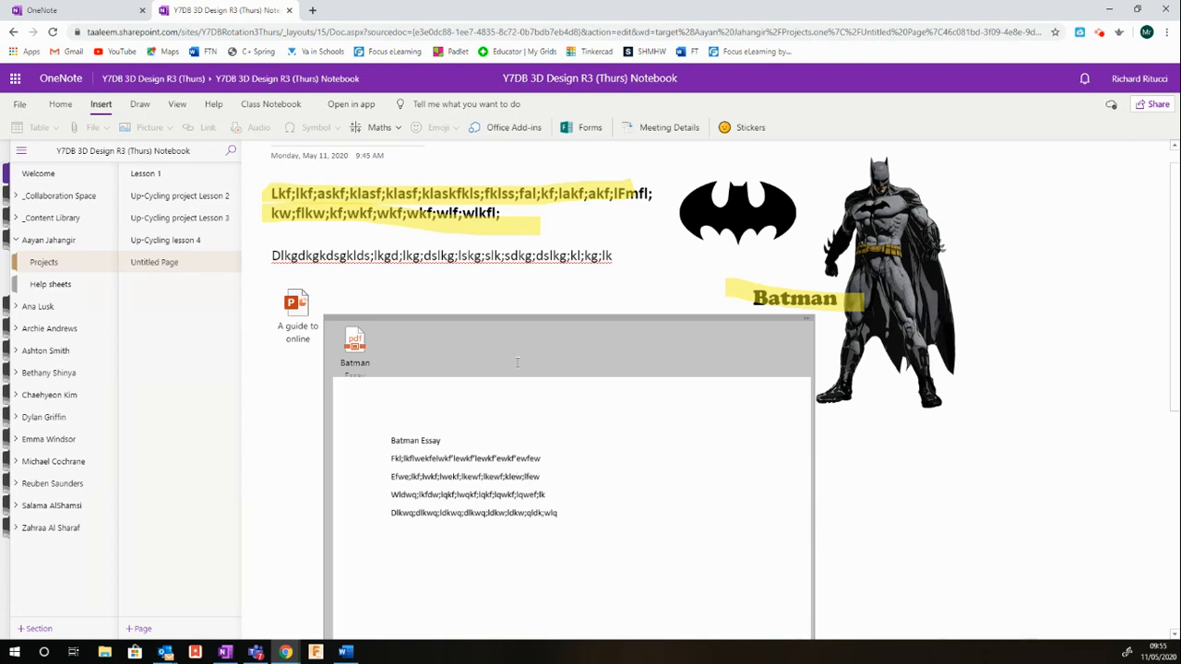
pyautogui.click(617, 301)
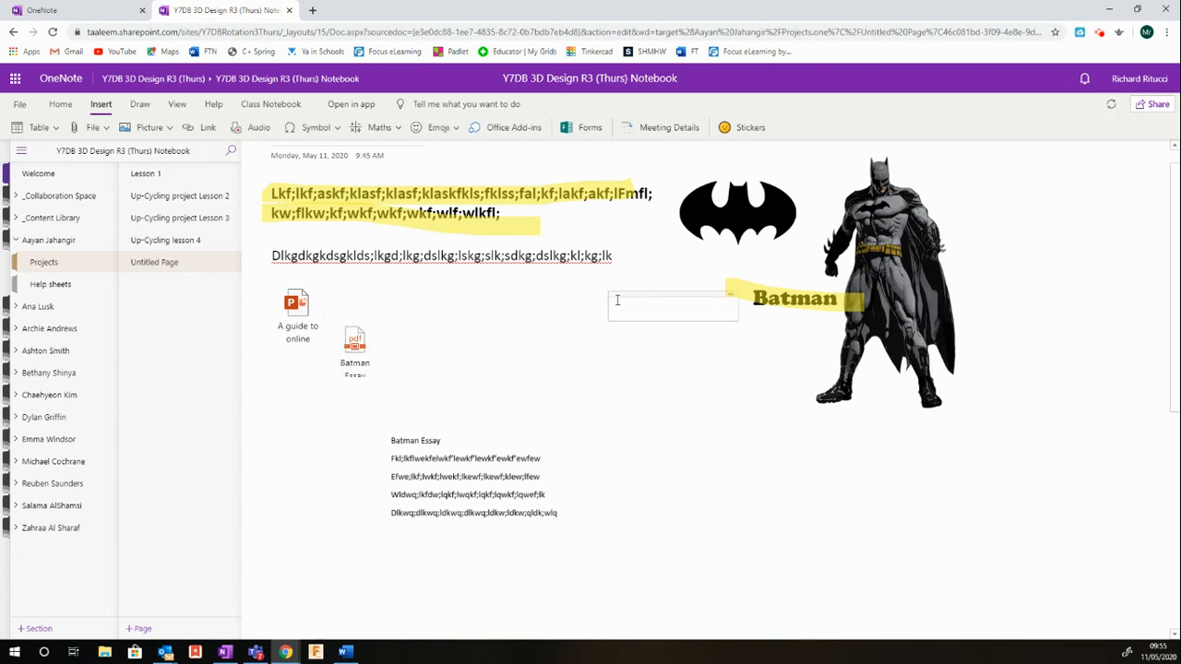
pyautogui.click(60, 105)
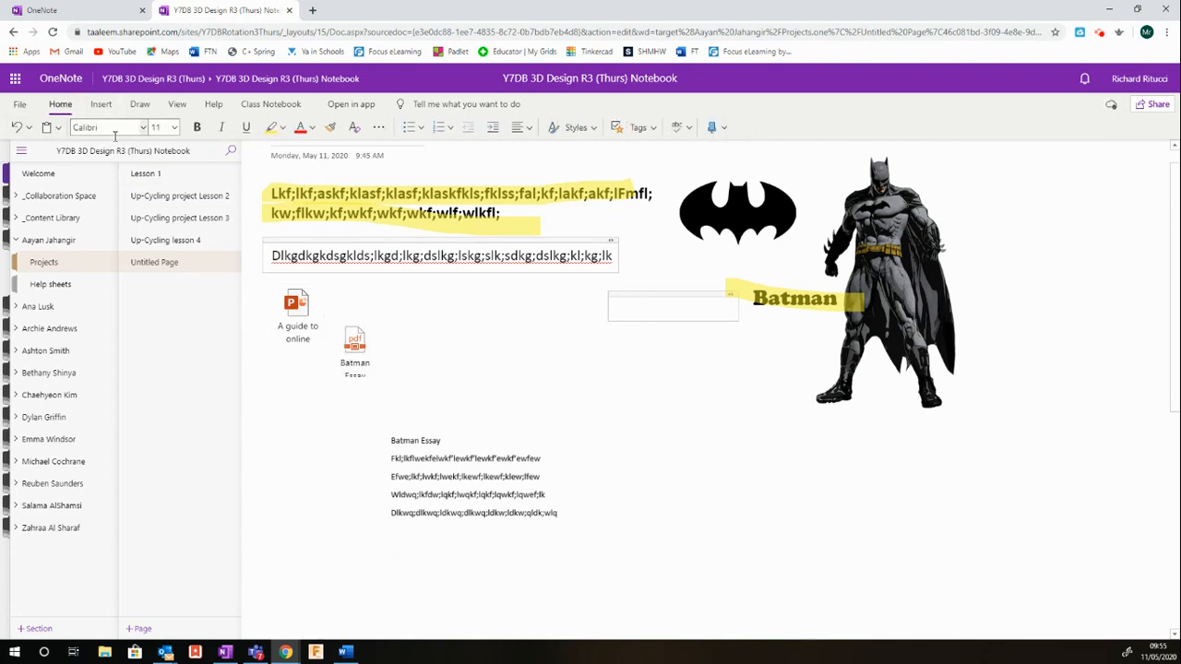
pyautogui.click(577, 365)
pyautogui.click(860, 437)
pyautogui.moveTo(894, 430); pyautogui.dragTo(836, 308)
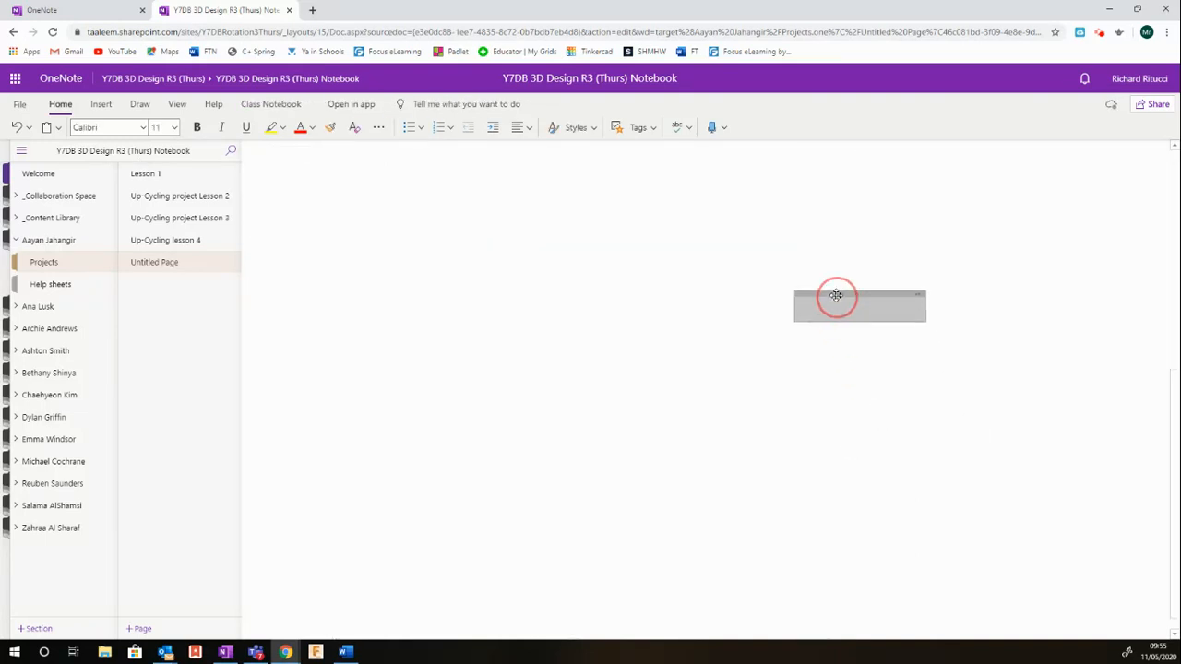
pyautogui.scroll(-1, 836, 304)
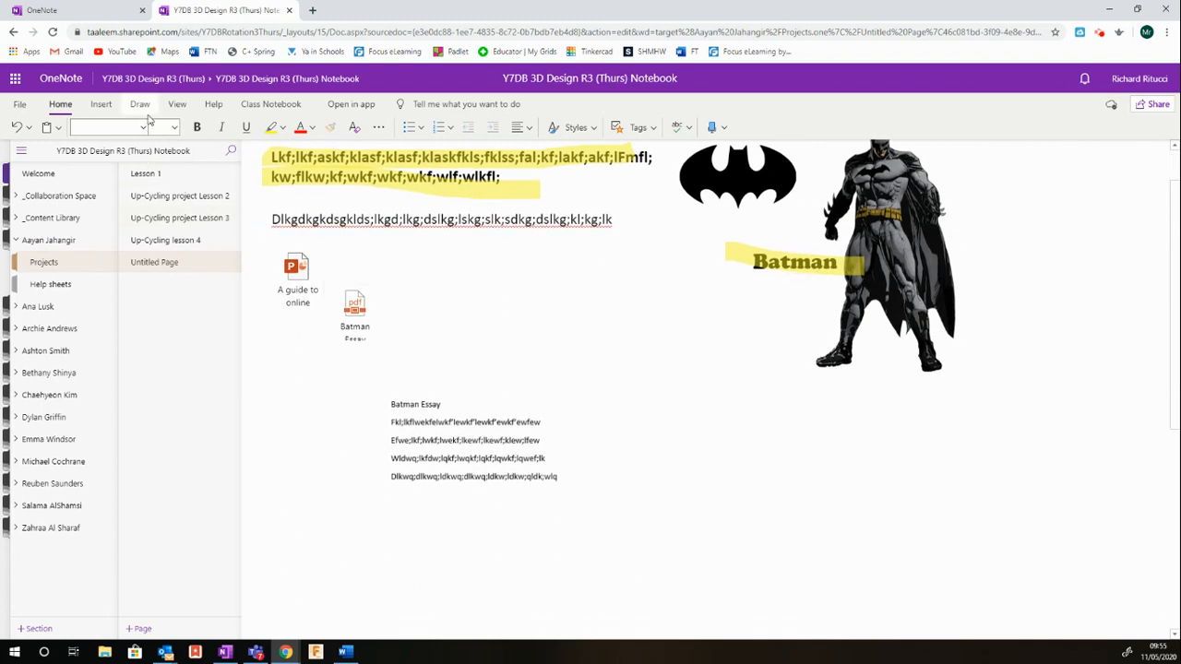
pyautogui.click(100, 106)
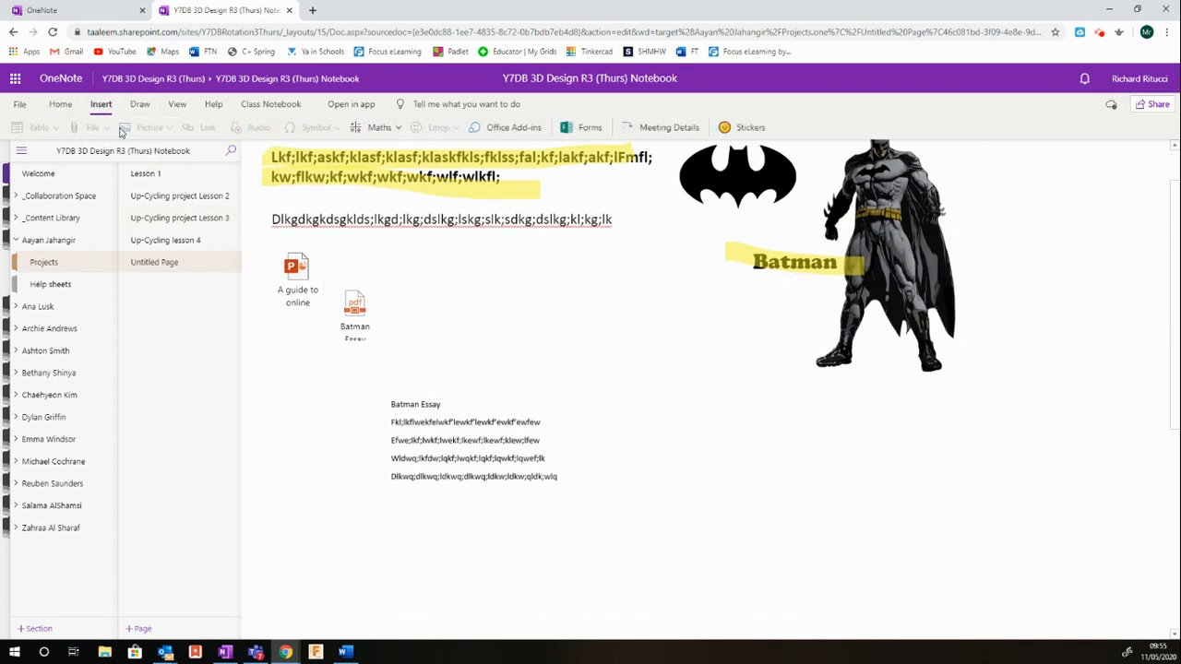
pyautogui.click(619, 255)
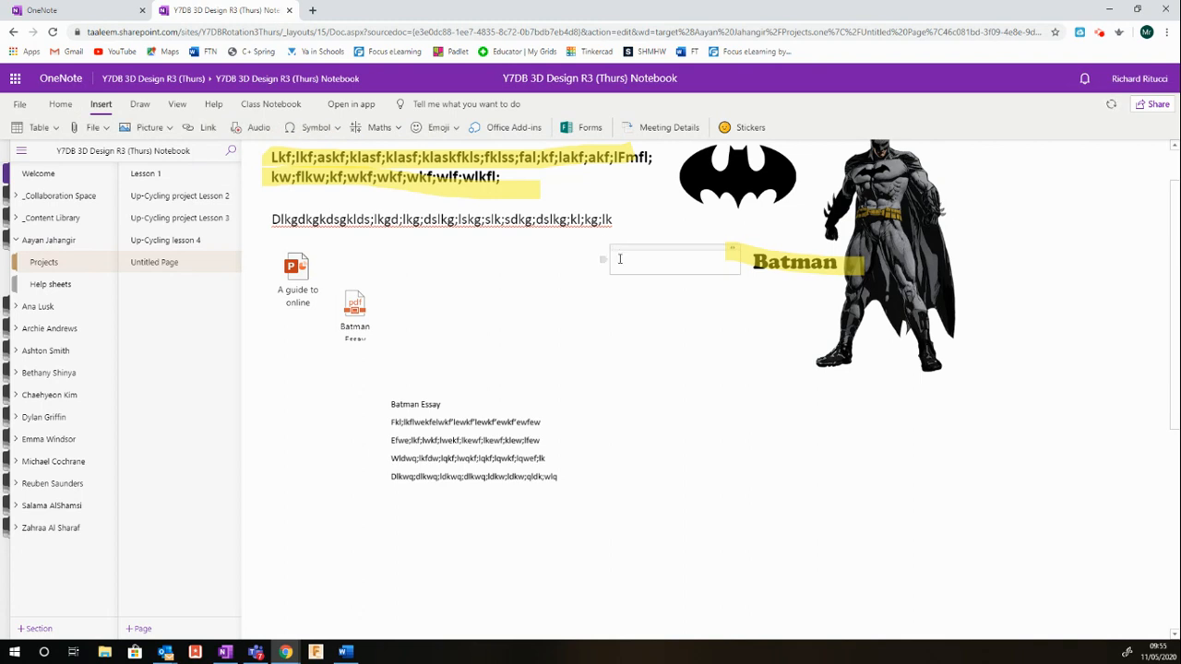
pyautogui.click(166, 130)
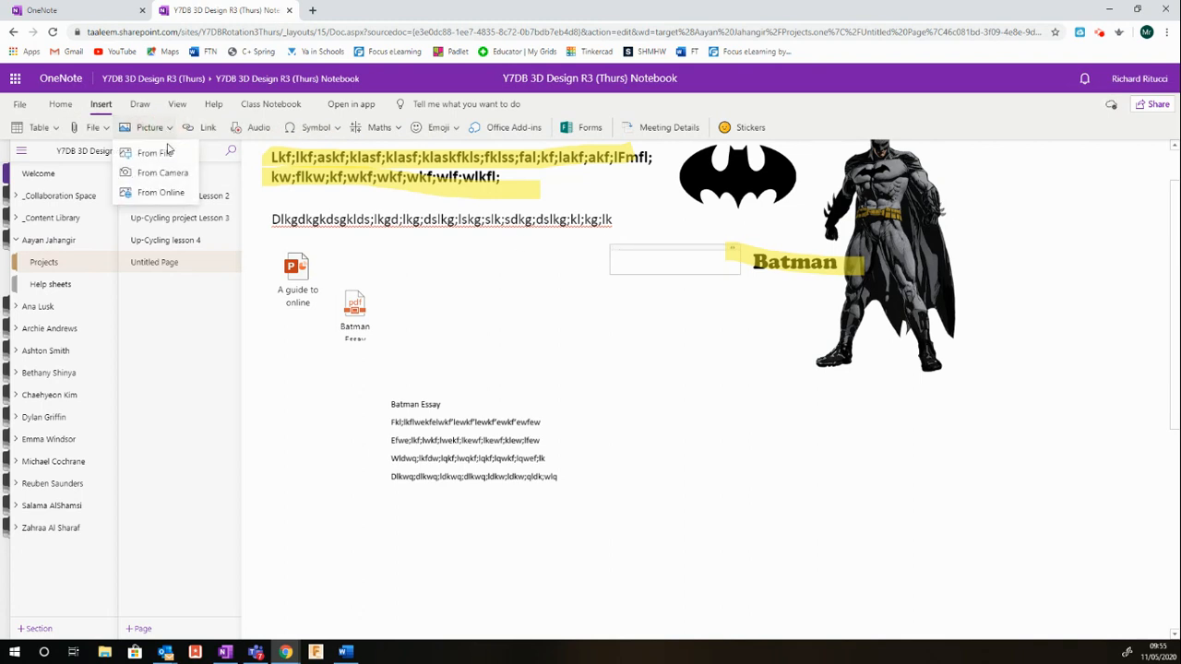
pyautogui.click(141, 105)
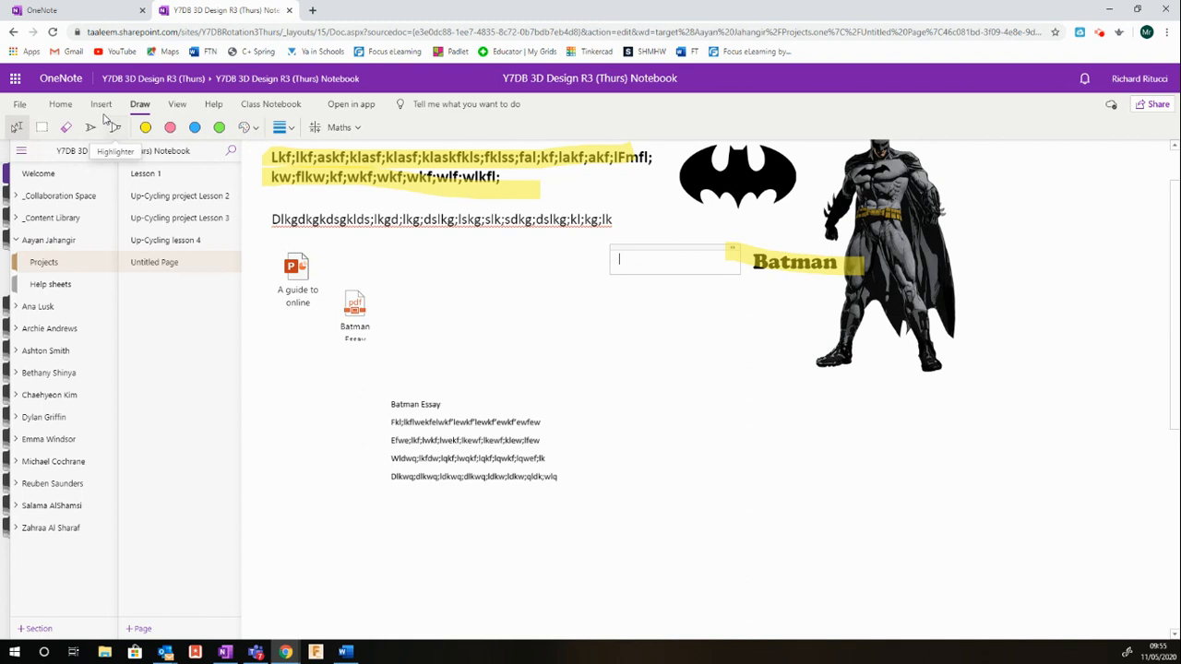
pyautogui.click(102, 107)
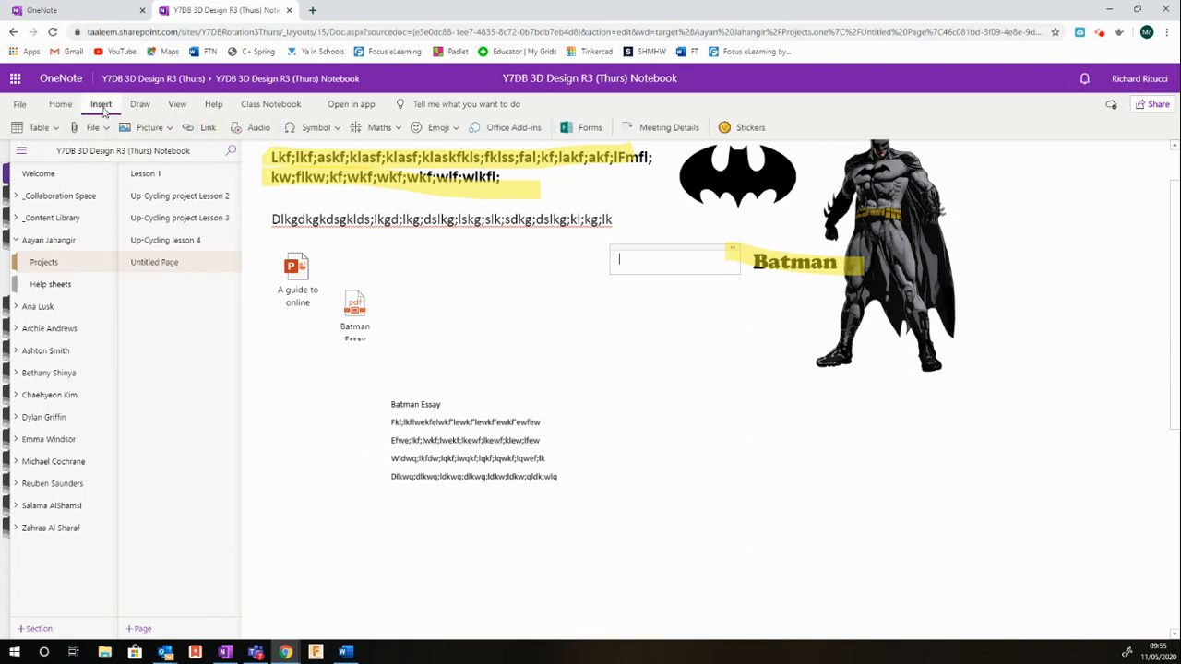
pyautogui.click(354, 314)
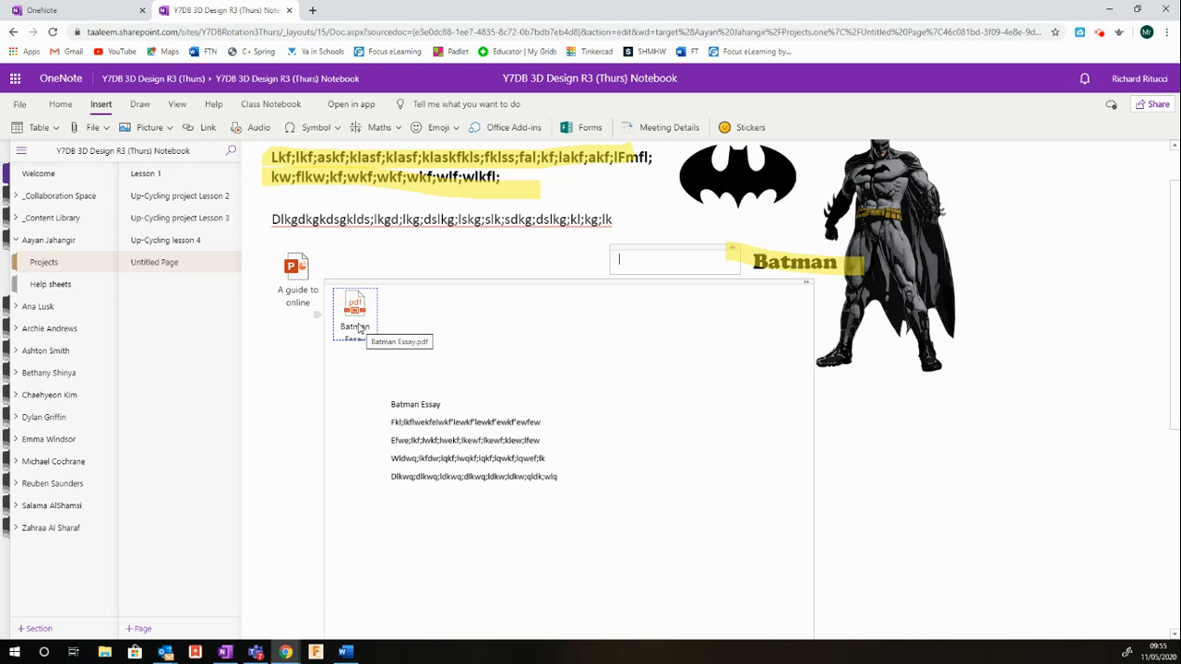
pyautogui.click(299, 277)
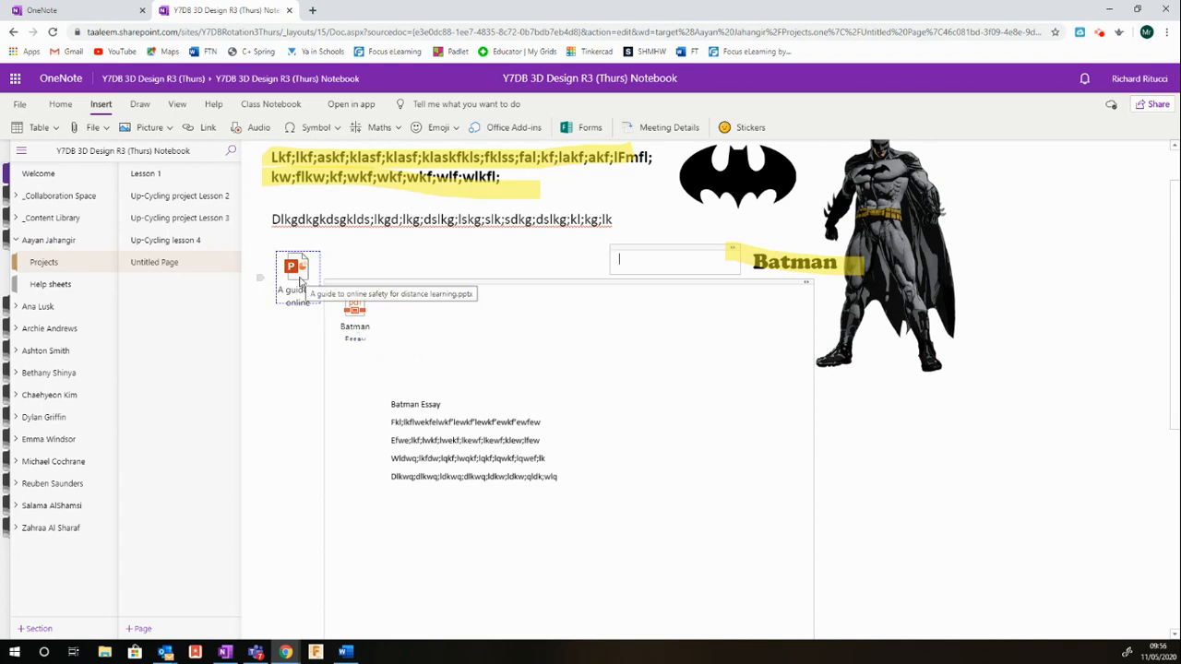
pyautogui.click(1100, 33)
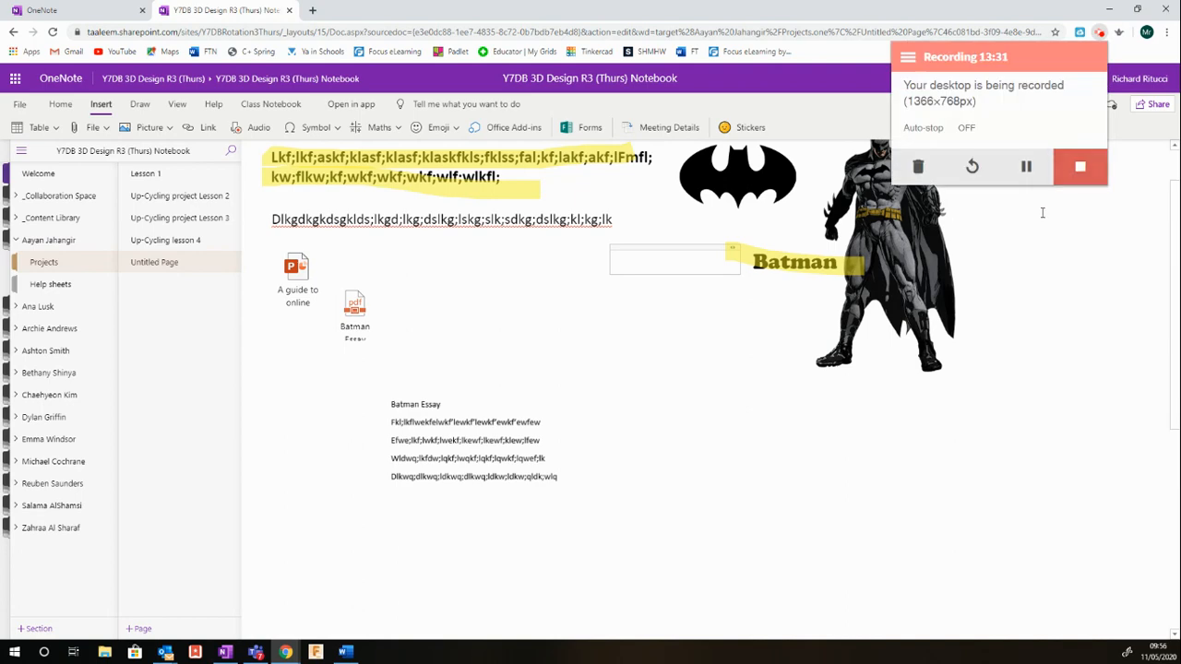